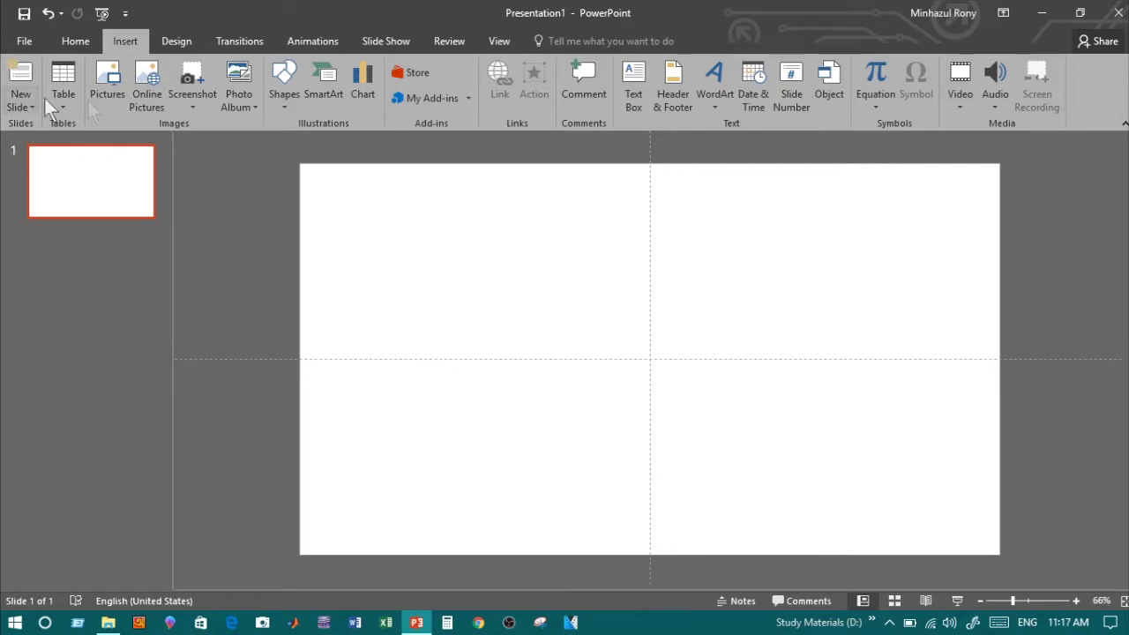
Insert the Screenshot (33) concentric-rings picture from the Screenshots folder so it fills the slide.
{"action": "left_click", "coordinate": [105, 97]}
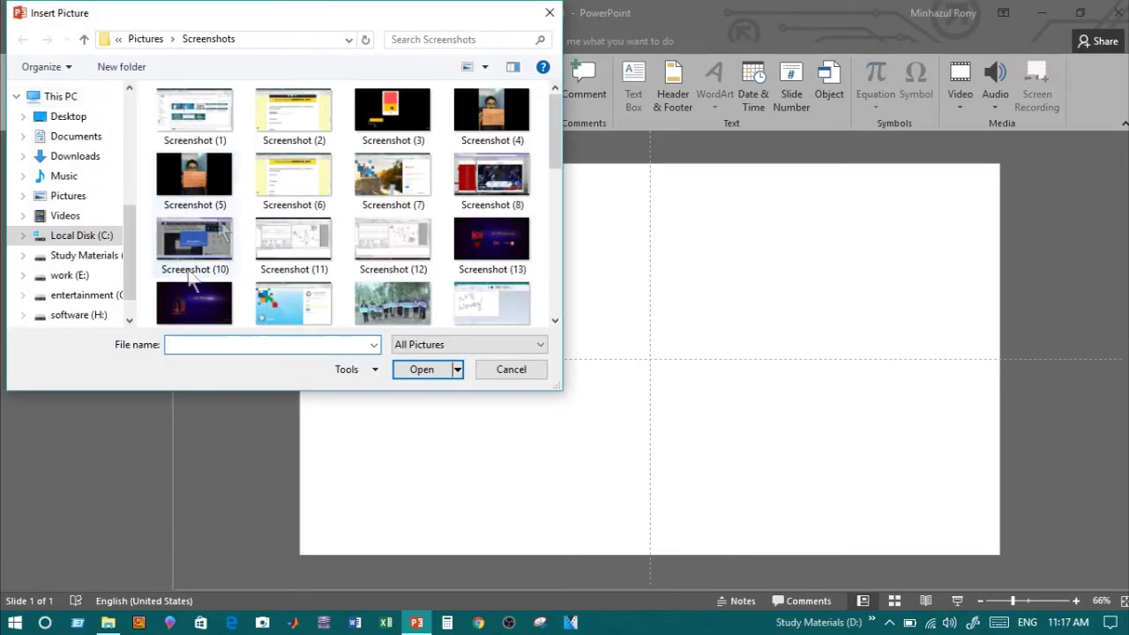
{"action": "left_click", "coordinate": [406, 247]}
{"action": "scroll", "coordinate": [432, 267], "scroll_direction": "down", "scroll_amount": 3}
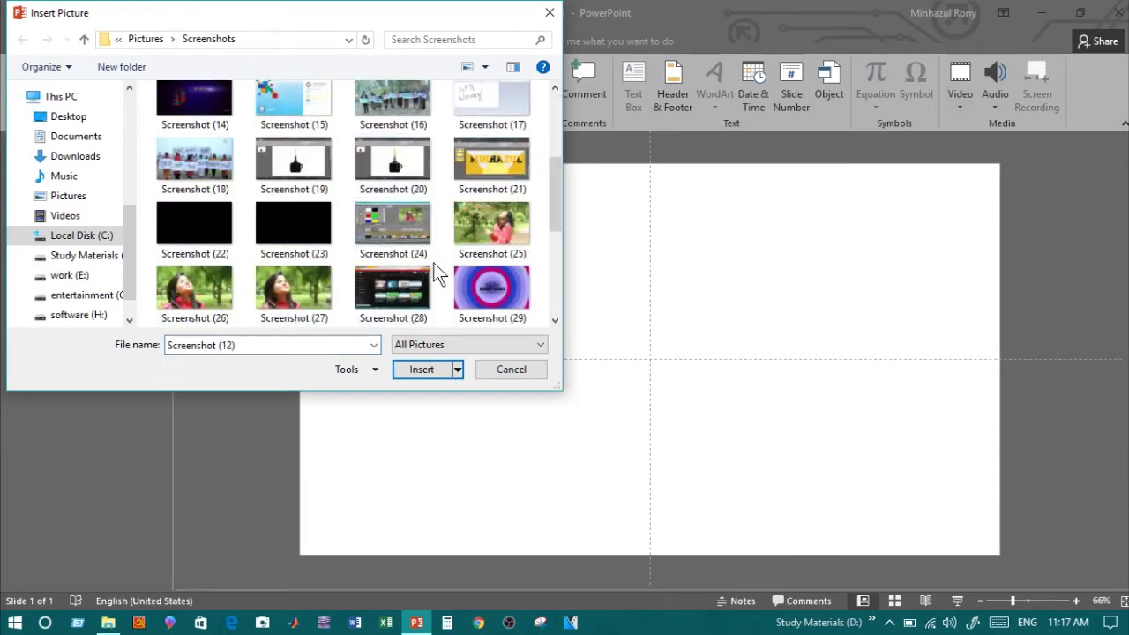
{"action": "scroll", "coordinate": [465, 285], "scroll_direction": "down", "scroll_amount": 3}
{"action": "scroll", "coordinate": [464, 285], "scroll_direction": "up", "scroll_amount": 1}
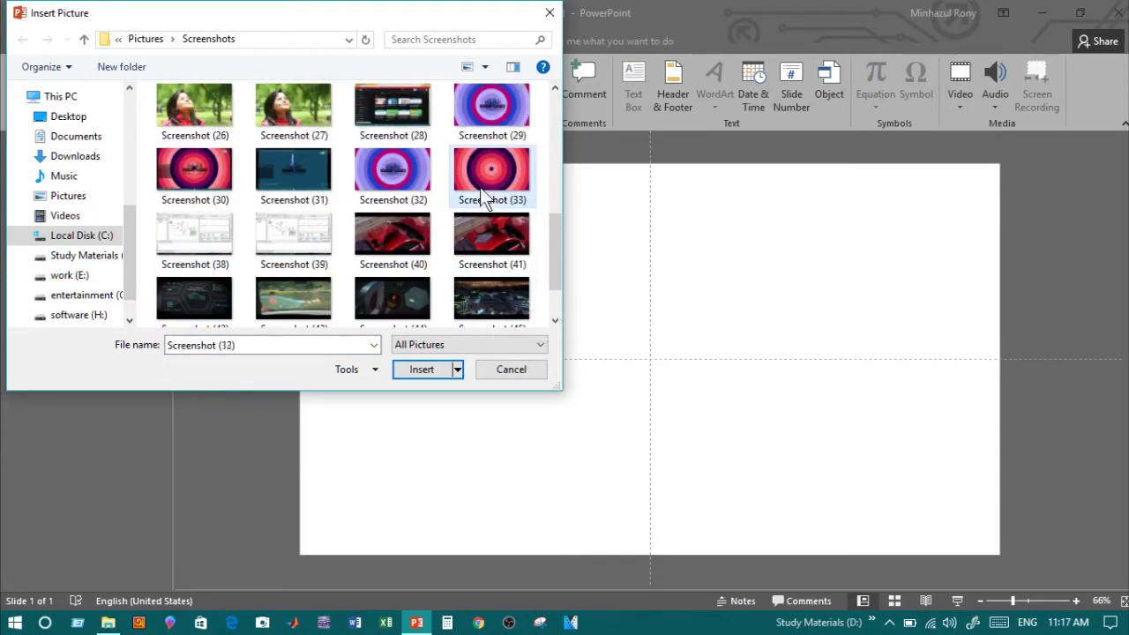
{"action": "left_click", "coordinate": [440, 369]}
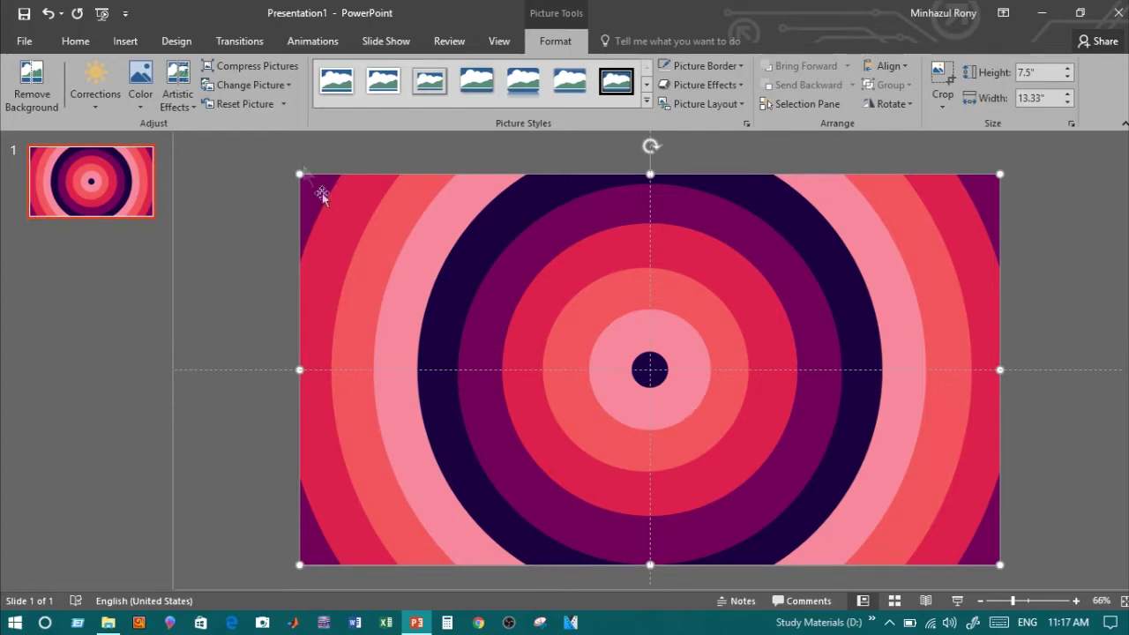
{"action": "left_click", "coordinate": [125, 42]}
Draw a small oval at the slide centre and eyedropper-fill it with the centre dot's dark navy.
{"action": "left_click", "coordinate": [295, 93]}
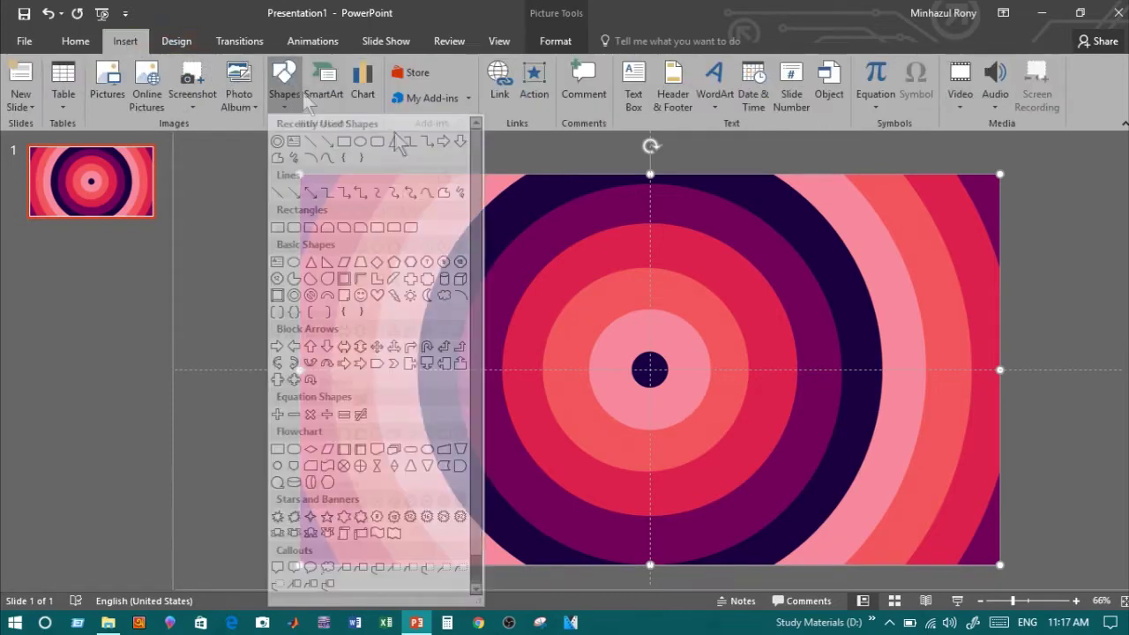
{"action": "left_click", "coordinate": [360, 142]}
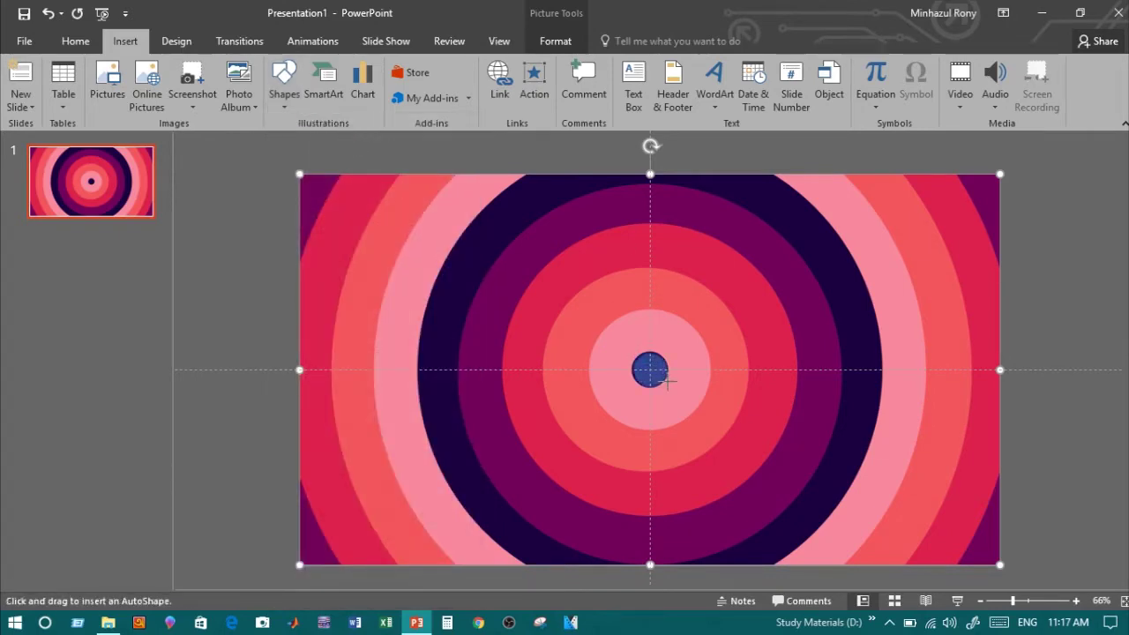
{"action": "left_click_drag", "start_coordinate": [668, 382], "coordinate": [667, 382]}
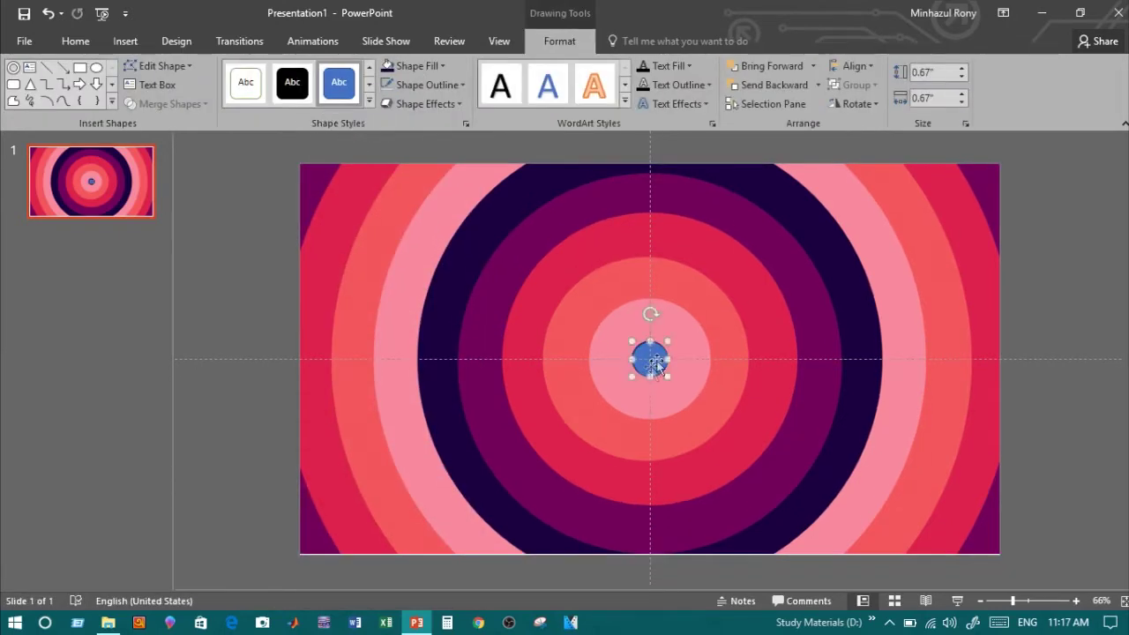
{"action": "left_click", "coordinate": [432, 62]}
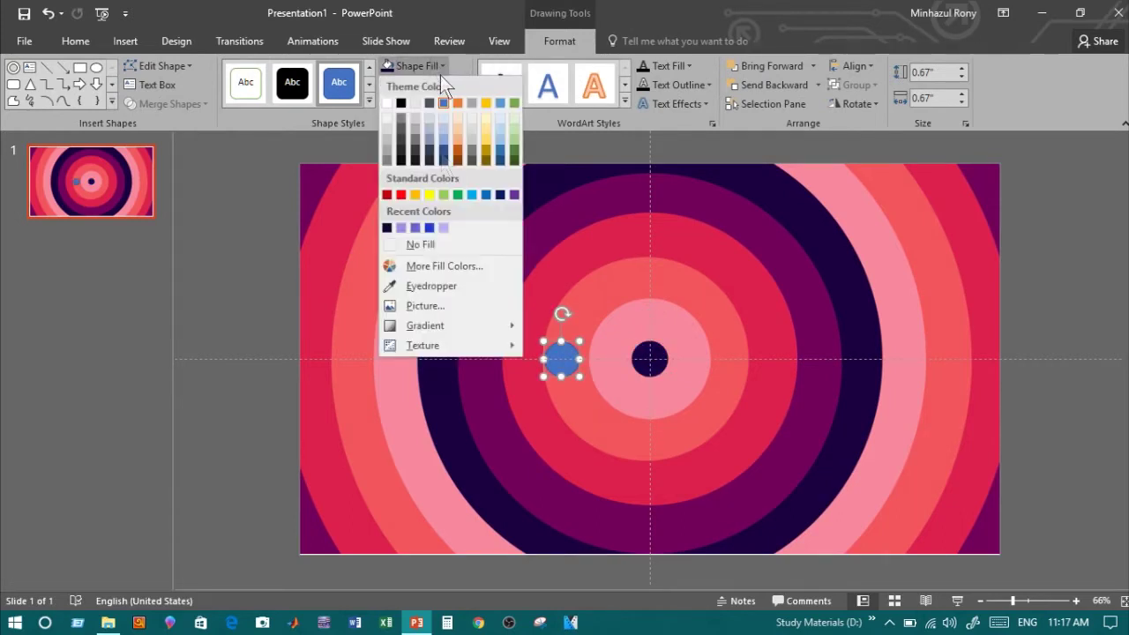
{"action": "left_click", "coordinate": [433, 285]}
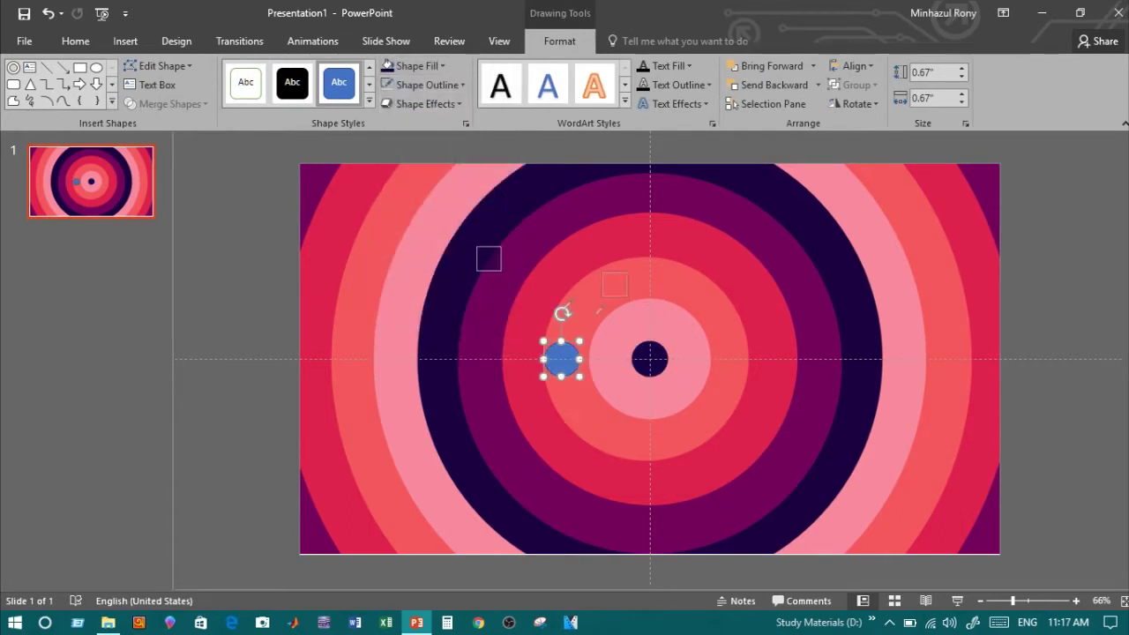
{"action": "left_click", "coordinate": [658, 354]}
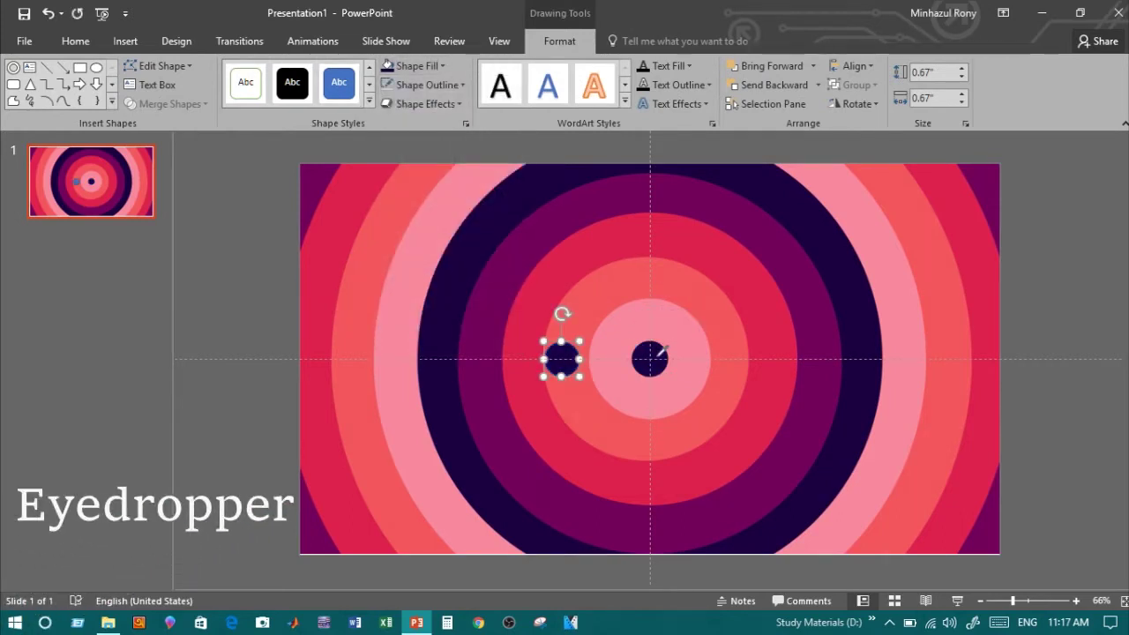
Remove the small circle's outline and drag a copy of it to the left.
{"action": "left_click", "coordinate": [404, 85]}
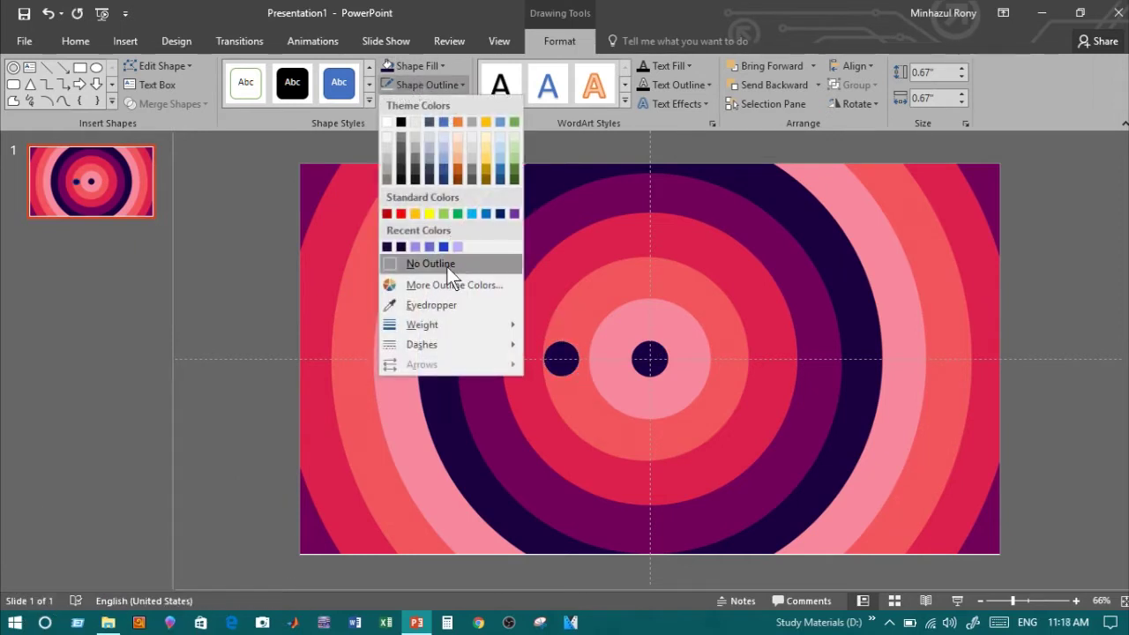
{"action": "left_click", "coordinate": [423, 264]}
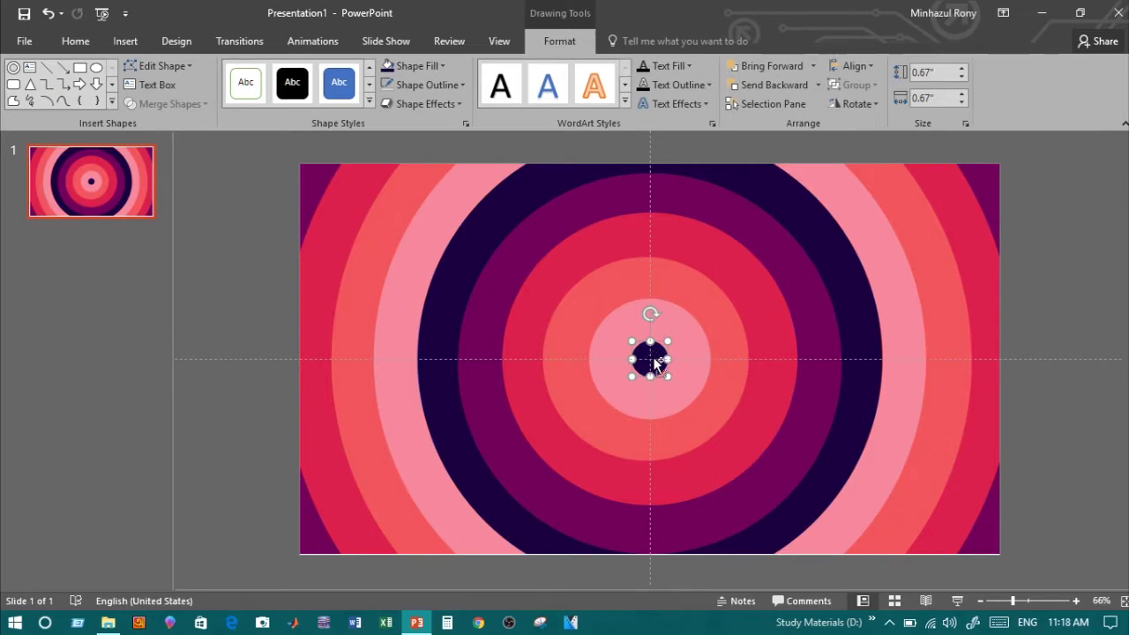
{"action": "left_click_drag", "start_coordinate": [655, 362], "coordinate": [512, 346], "text": "ctrl"}
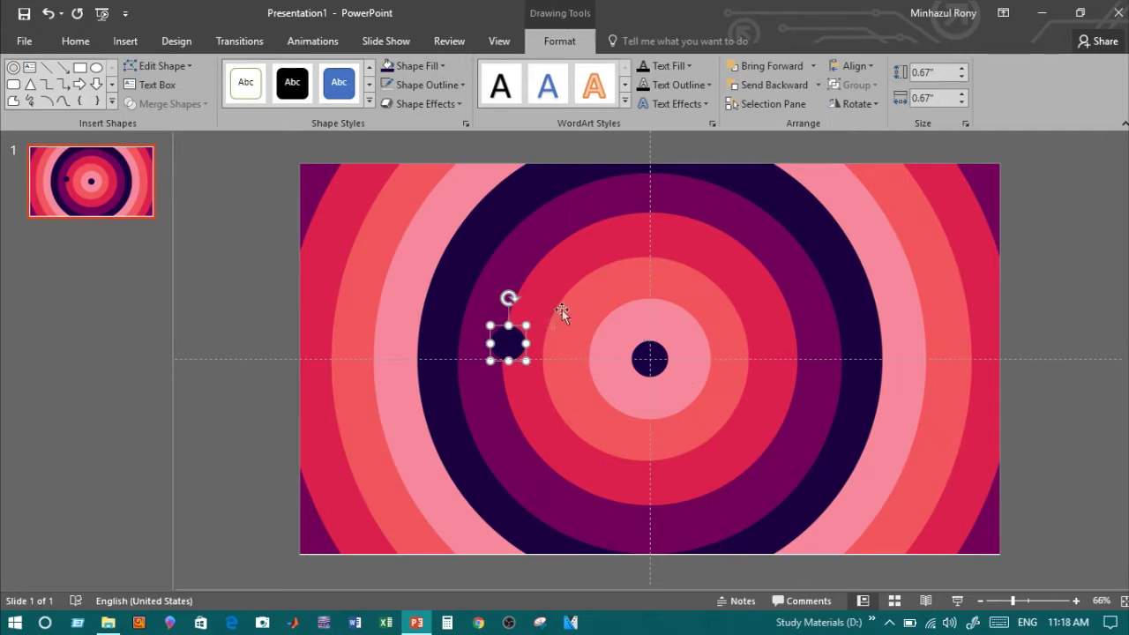
Enlarge the copied dark circle to about 1.44 inches and place it at left-centre.
{"action": "left_click_drag", "start_coordinate": [562, 402], "coordinate": [575, 359]}
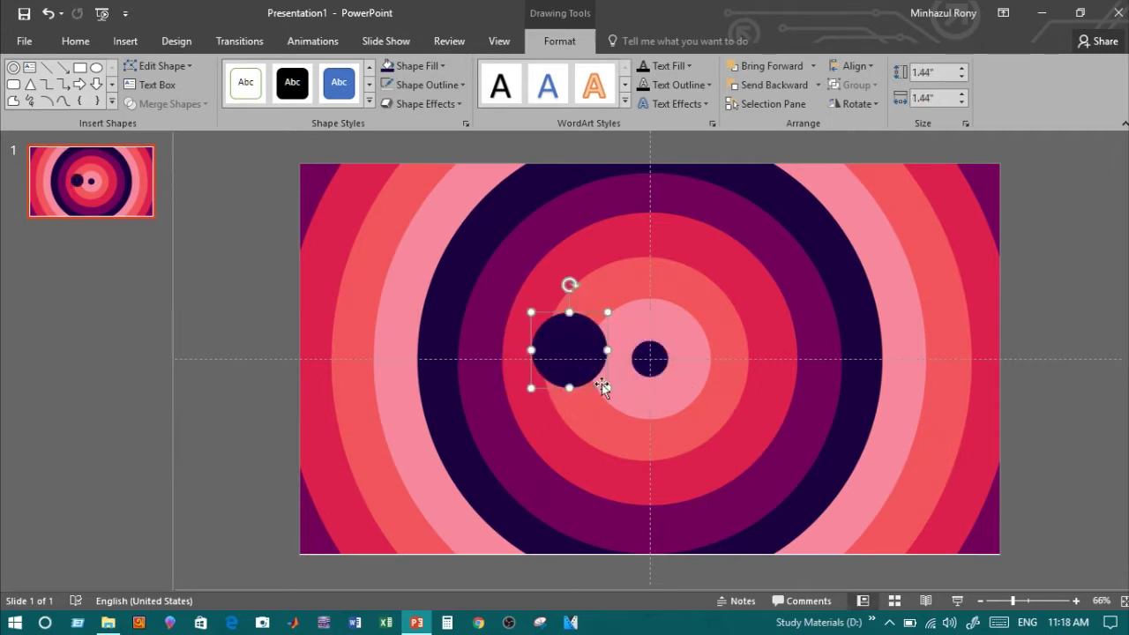
{"action": "key", "text": "ctrl+a"}
{"action": "key", "text": "Down"}
{"action": "key", "text": "Down"}
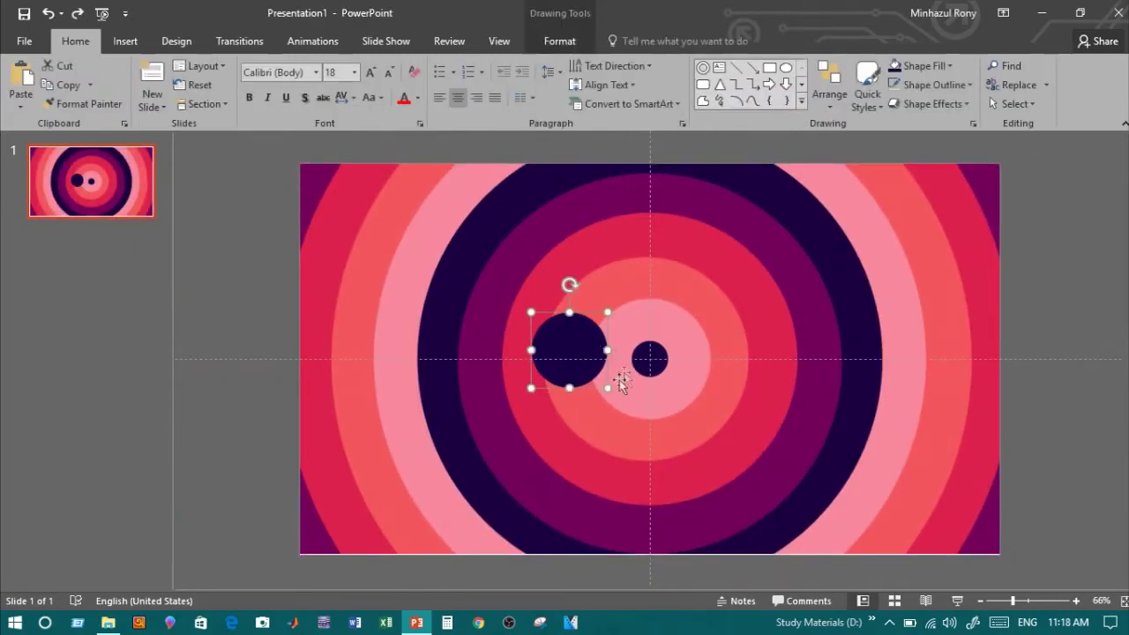
{"action": "left_click_drag", "start_coordinate": [607, 389], "coordinate": [628, 414]}
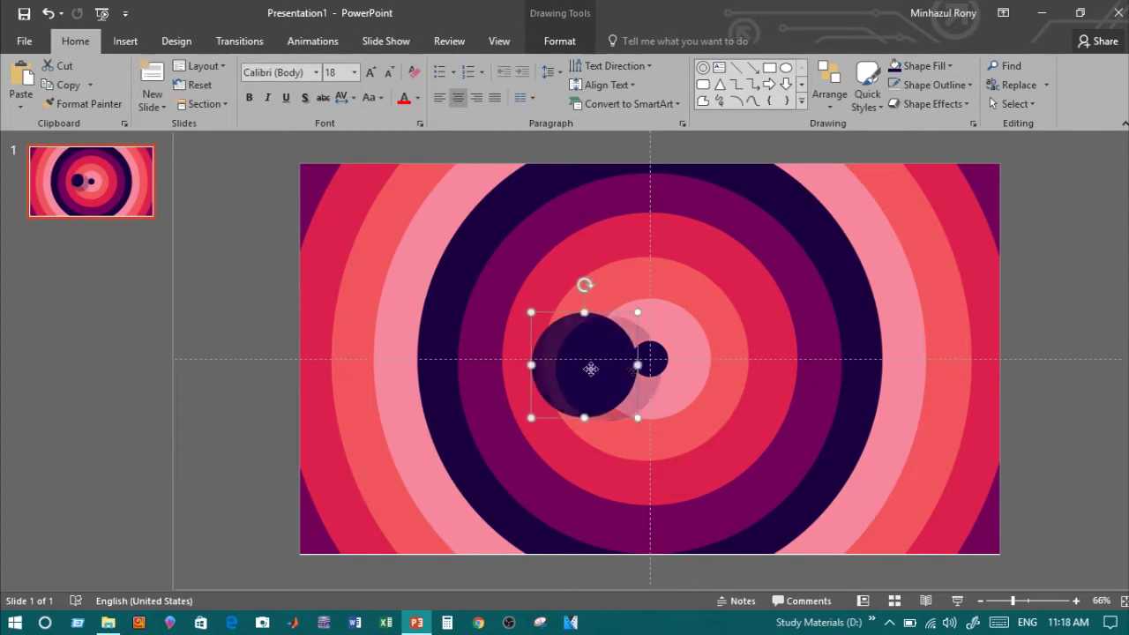
{"action": "mouse_move", "coordinate": [592, 371]}
{"action": "left_mouse_down"}
{"action": "mouse_move", "coordinate": [569, 361]}
{"action": "mouse_move", "coordinate": [508, 375]}
{"action": "left_mouse_up"}
Eyedropper the inner ring's light pink into the circle, centre it there, and bring the dark dot forward.
{"action": "right_click", "coordinate": [512, 365]}
{"action": "left_click", "coordinate": [566, 390]}
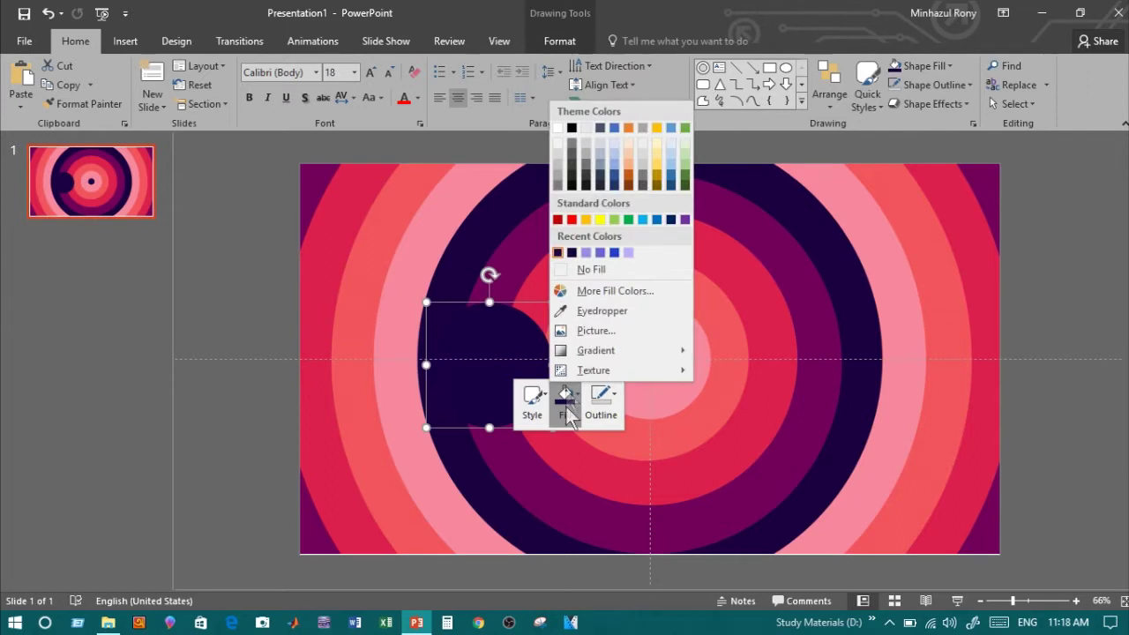
{"action": "left_click", "coordinate": [594, 305]}
{"action": "left_click", "coordinate": [636, 316]}
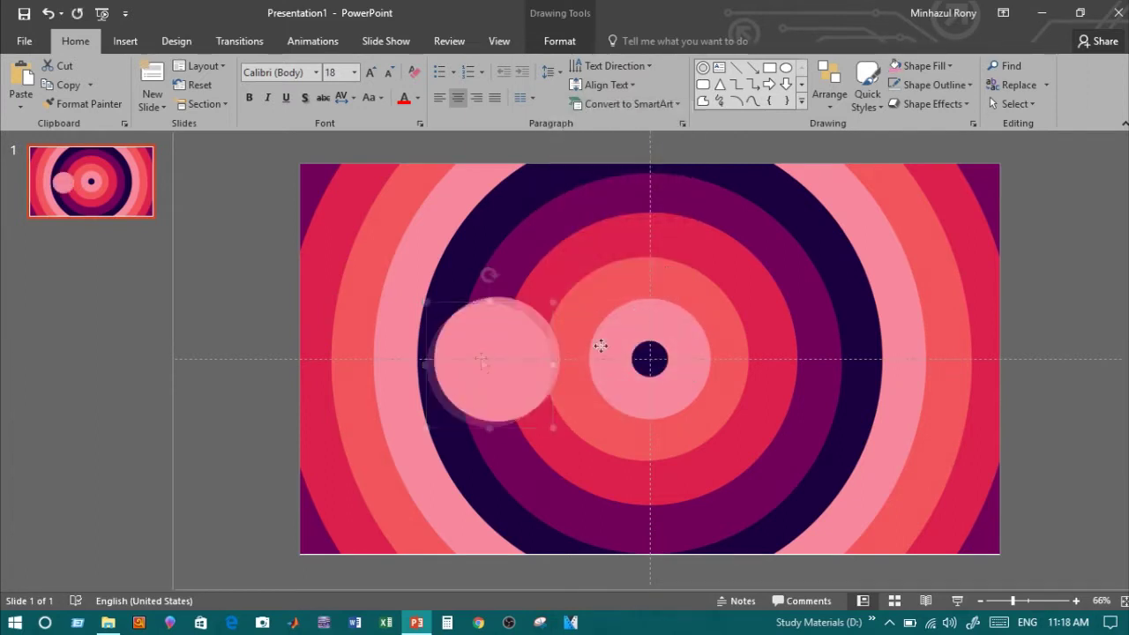
{"action": "left_click_drag", "start_coordinate": [482, 359], "coordinate": [539, 353]}
{"action": "right_click", "coordinate": [656, 359]}
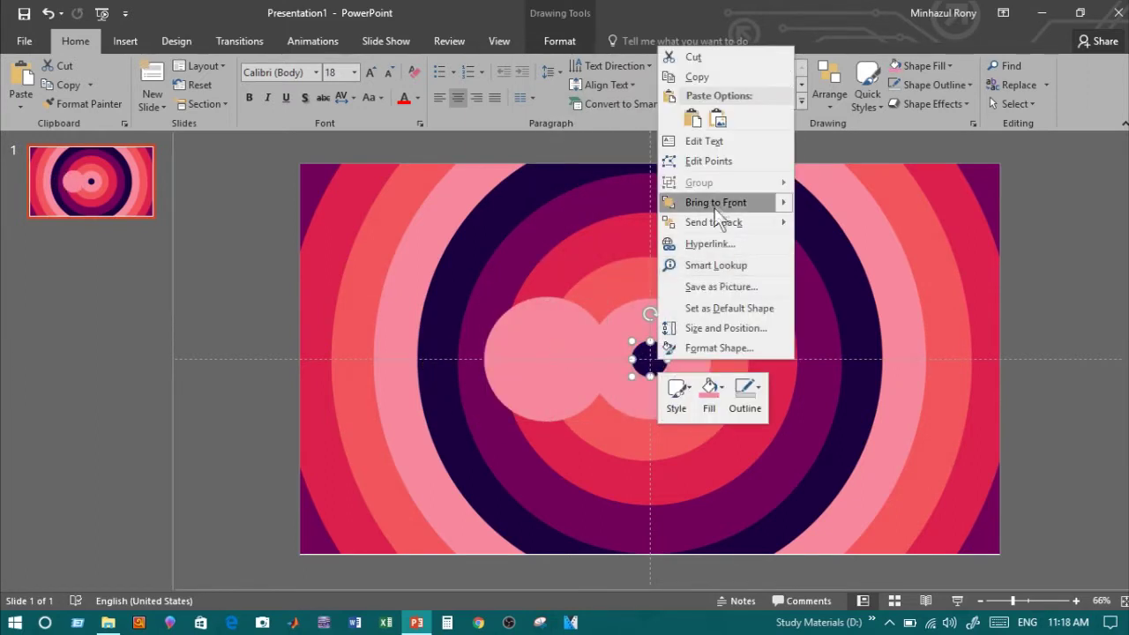
{"action": "left_click", "coordinate": [714, 203]}
{"action": "left_click", "coordinate": [577, 356]}
{"action": "left_click_drag", "start_coordinate": [577, 357], "coordinate": [686, 353]}
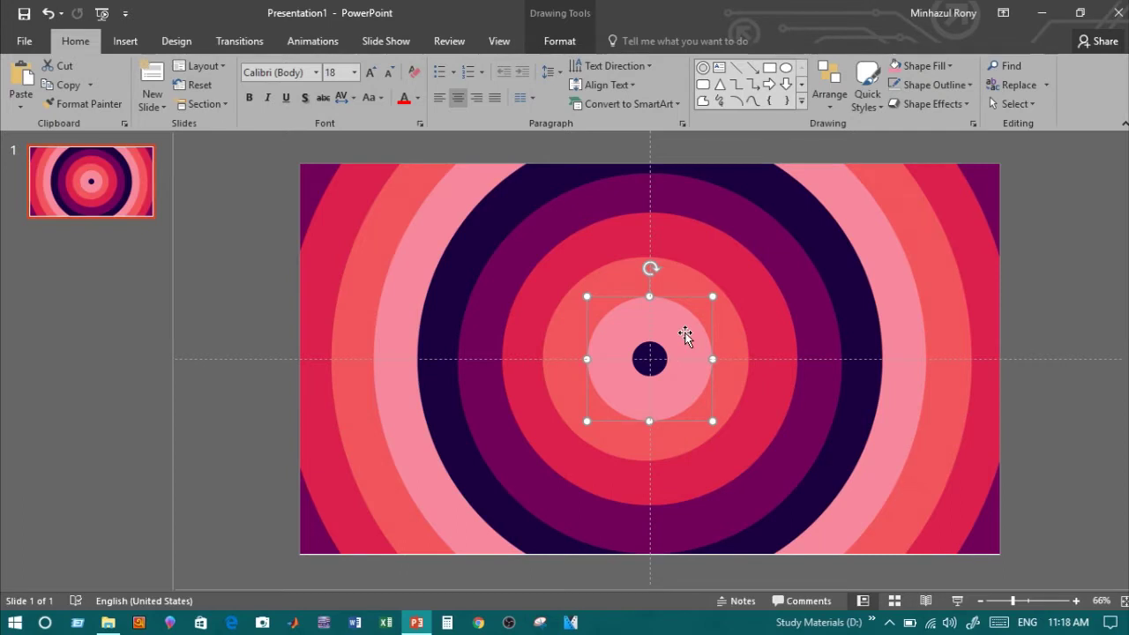
Move a pink circle to the left, enlarge it, and bring the centre dot to the front.
{"action": "left_click_drag", "start_coordinate": [672, 342], "coordinate": [516, 340]}
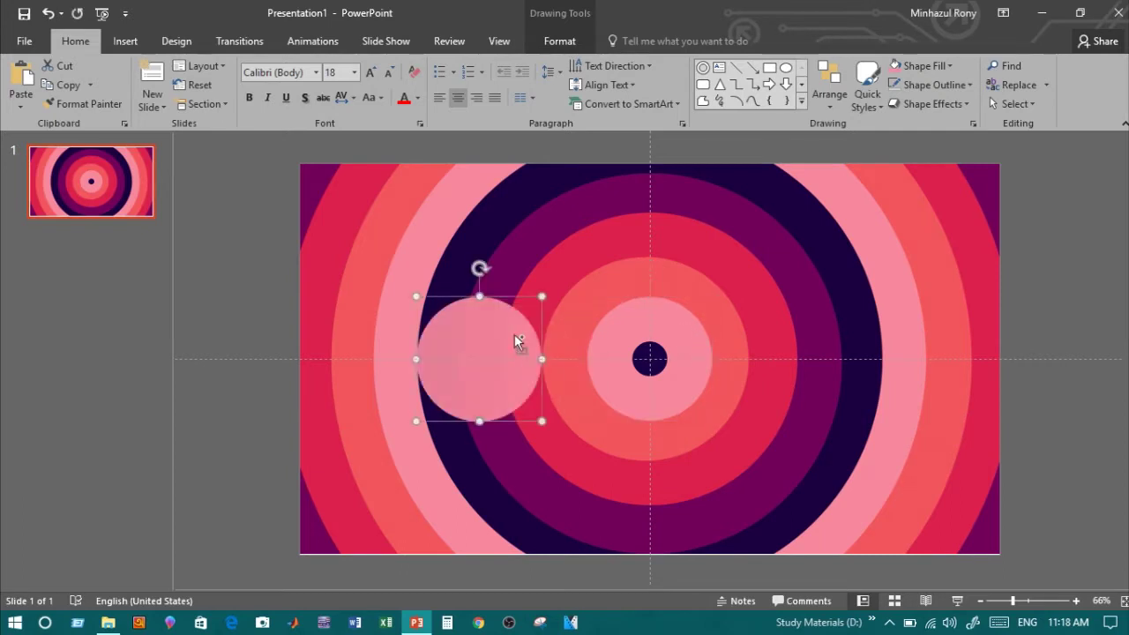
{"action": "left_click_drag", "start_coordinate": [542, 421], "coordinate": [629, 504]}
{"action": "mouse_move", "coordinate": [592, 396]}
{"action": "left_mouse_down"}
{"action": "mouse_move", "coordinate": [671, 396]}
{"action": "mouse_move", "coordinate": [538, 403]}
{"action": "left_mouse_up"}
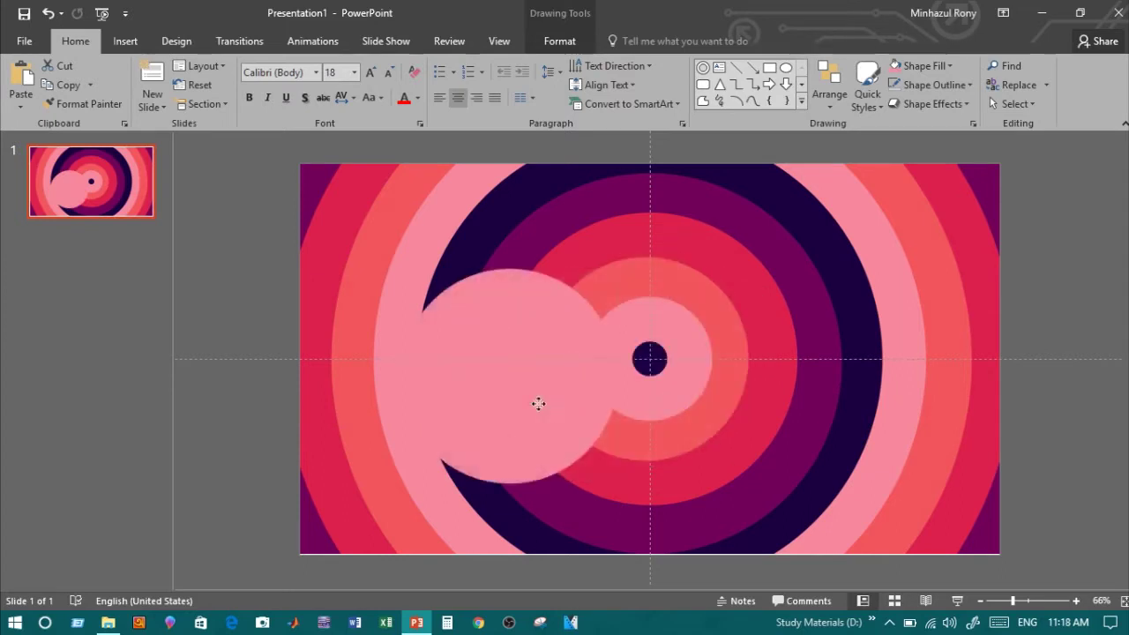
{"action": "left_click", "coordinate": [649, 356]}
{"action": "right_click", "coordinate": [683, 360]}
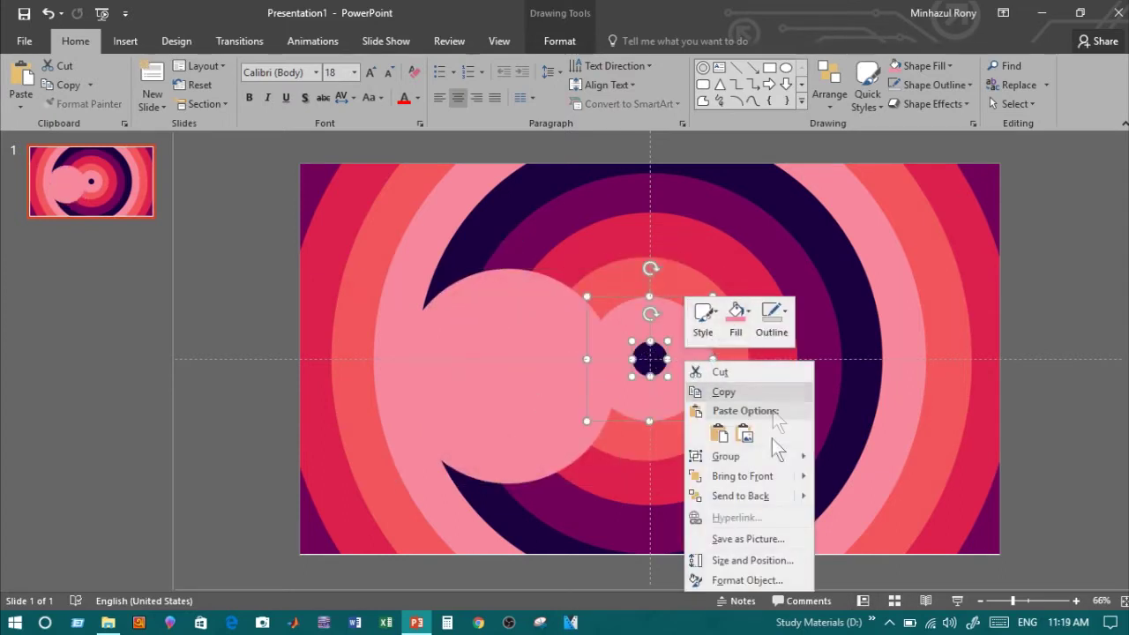
{"action": "left_click", "coordinate": [764, 473]}
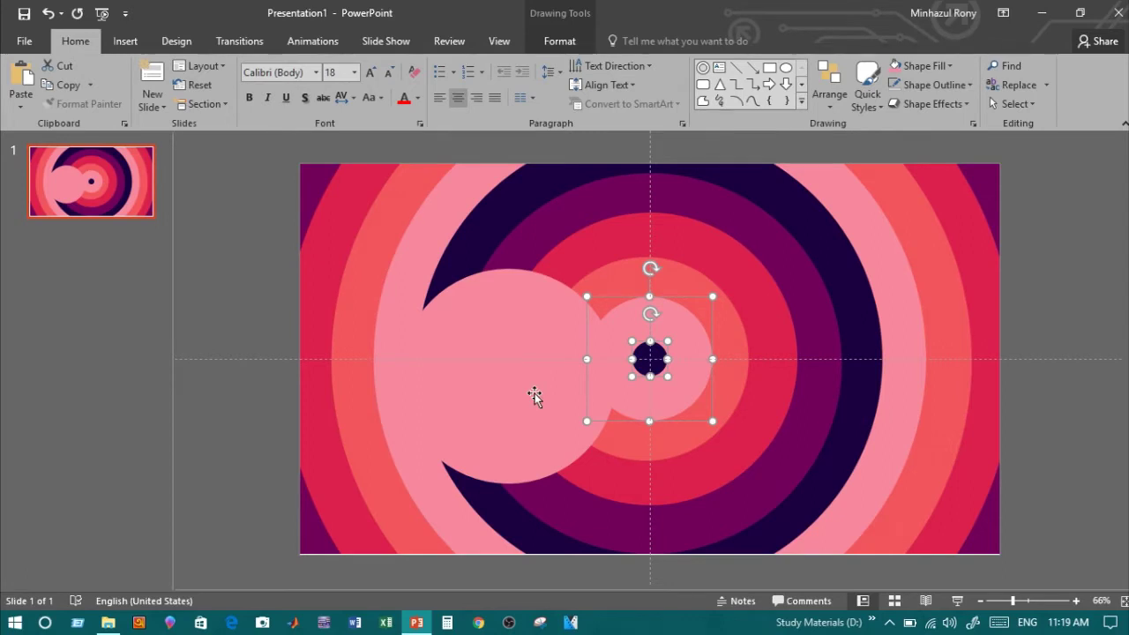
Fill the large circle with the sampled salmon ring colour and centre it on the rings.
{"action": "left_click", "coordinate": [559, 41]}
{"action": "left_click", "coordinate": [445, 67]}
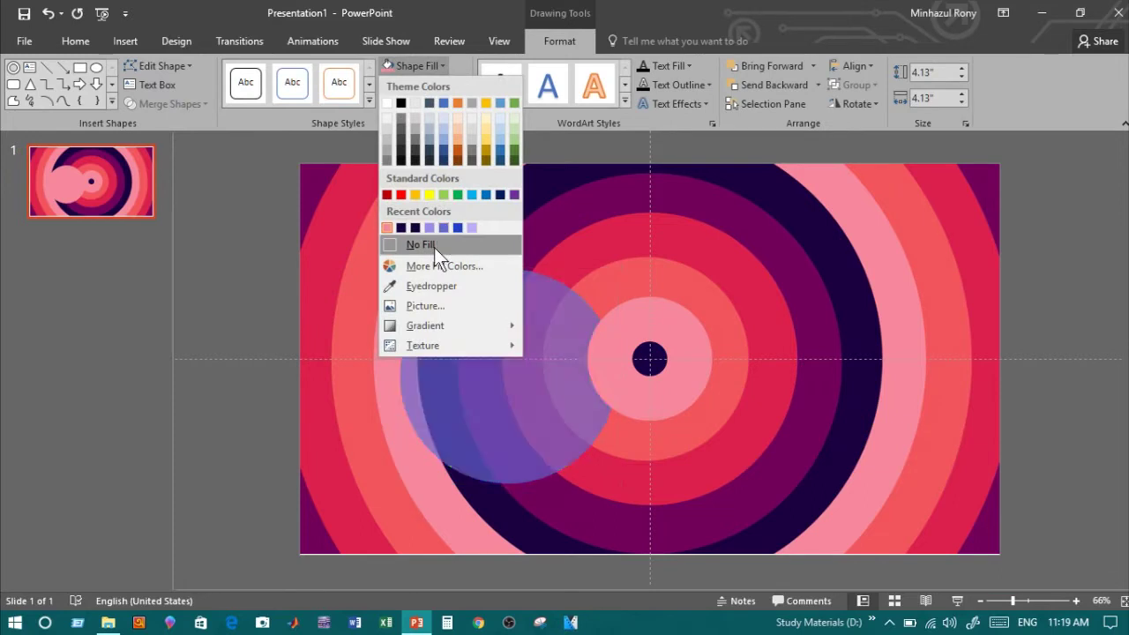
{"action": "left_click", "coordinate": [432, 285]}
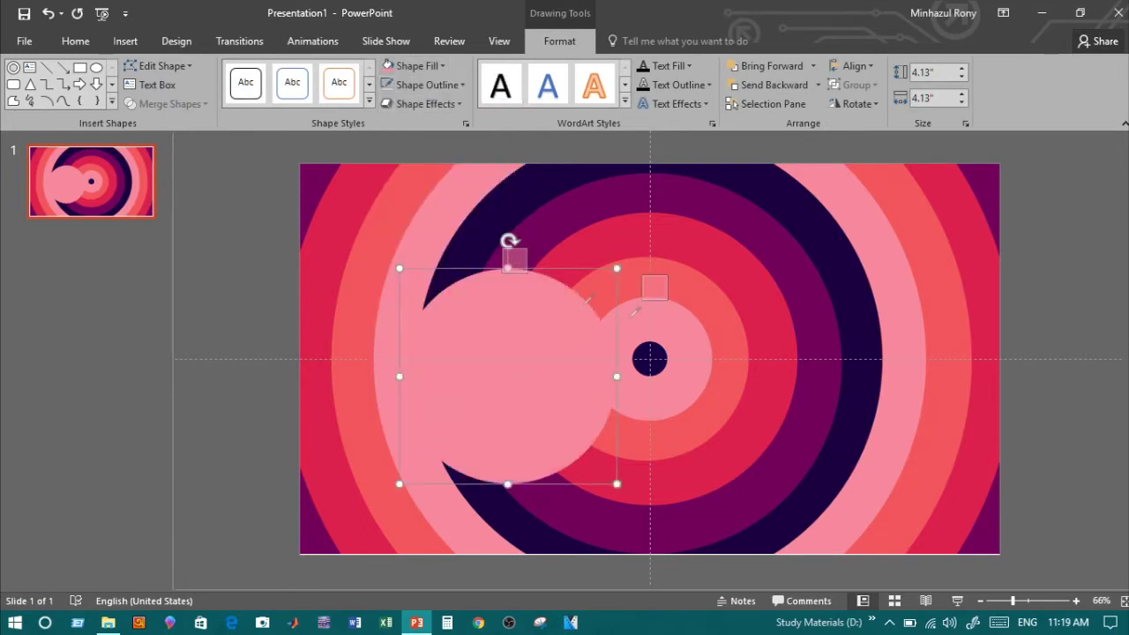
{"action": "left_click", "coordinate": [707, 315]}
{"action": "left_click_drag", "start_coordinate": [532, 367], "coordinate": [674, 350]}
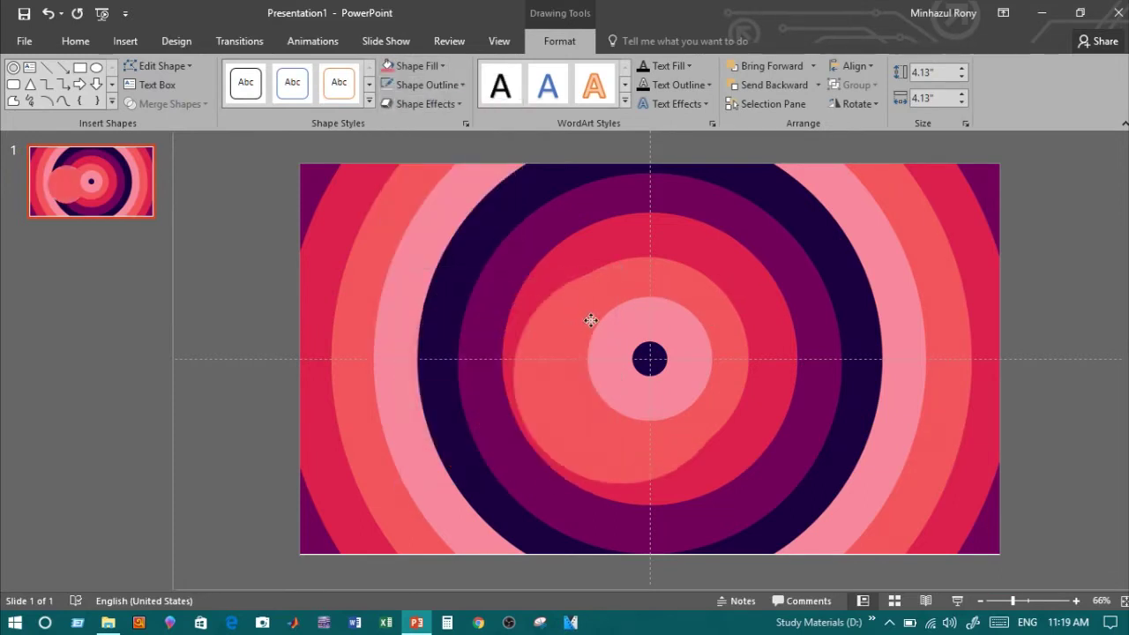
{"action": "left_click", "coordinate": [672, 349]}
{"action": "left_click", "coordinate": [723, 330]}
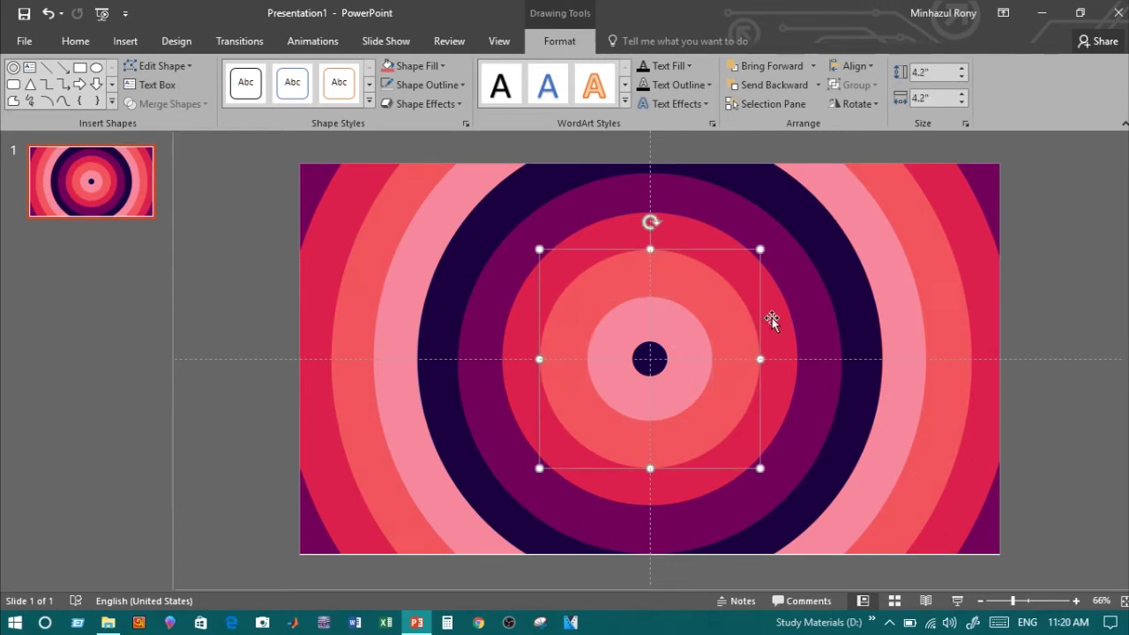
{"action": "left_click", "coordinate": [738, 333]}
{"action": "left_click", "coordinate": [739, 334]}
Move the 4.2-inch circle to the left and enlarge it to 5.57 inches, undoing an accidental picture shift.
{"action": "left_click_drag", "start_coordinate": [739, 333], "coordinate": [424, 339]}
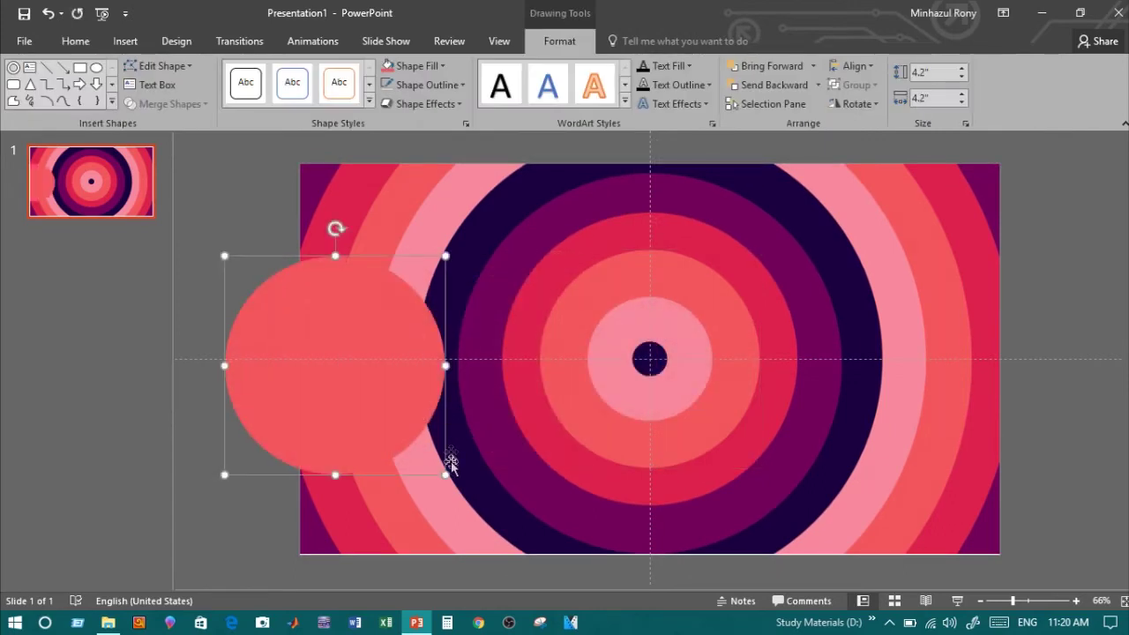
{"action": "left_click_drag", "start_coordinate": [445, 476], "coordinate": [503, 531]}
{"action": "mouse_move", "coordinate": [468, 491]}
{"action": "left_mouse_down"}
{"action": "mouse_move", "coordinate": [463, 454]}
{"action": "mouse_move", "coordinate": [687, 403]}
{"action": "mouse_move", "coordinate": [543, 403]}
{"action": "left_mouse_up"}
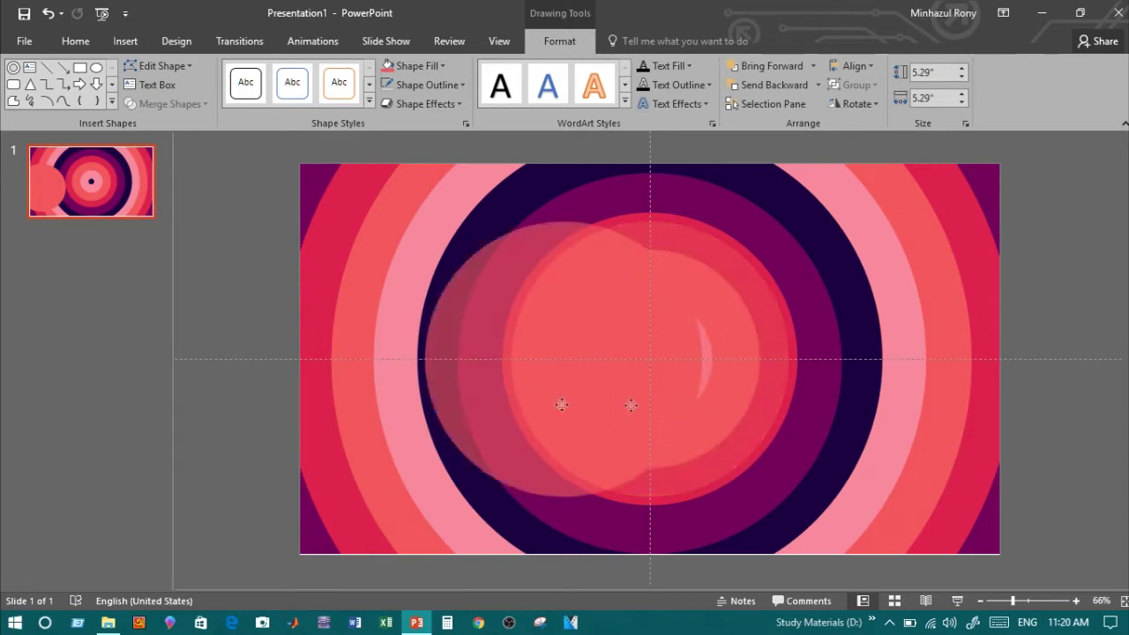
{"action": "left_click_drag", "start_coordinate": [643, 498], "coordinate": [657, 511]}
{"action": "left_click_drag", "start_coordinate": [491, 415], "coordinate": [629, 415]}
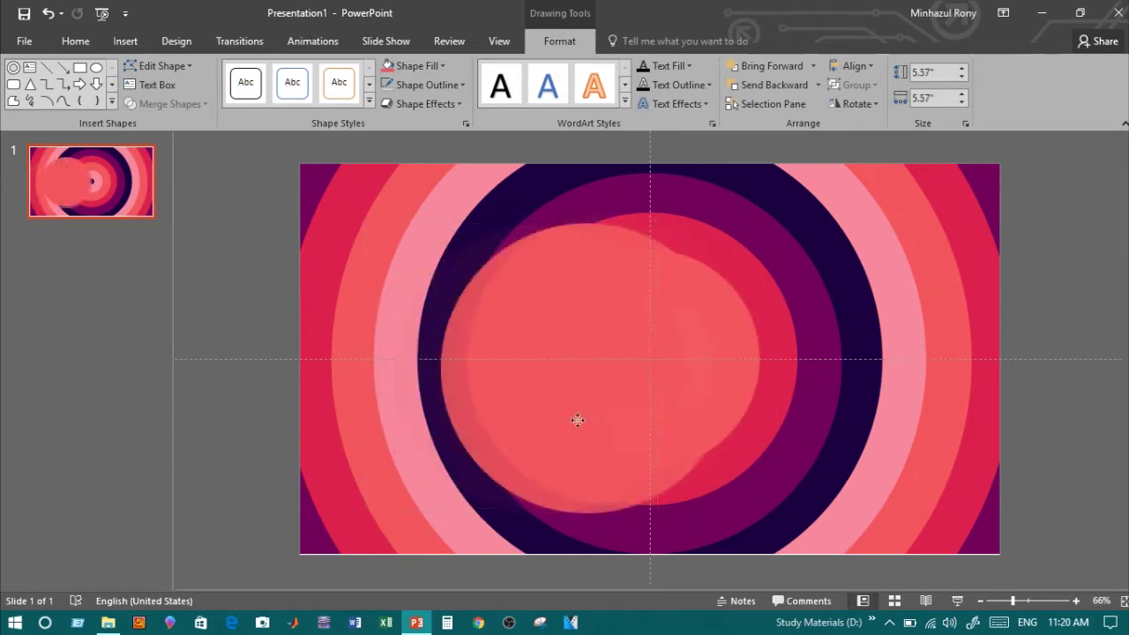
{"action": "left_click_drag", "start_coordinate": [627, 415], "coordinate": [450, 414]}
{"action": "left_click_drag", "start_coordinate": [753, 298], "coordinate": [753, 309]}
{"action": "key", "text": "ctrl+z"}
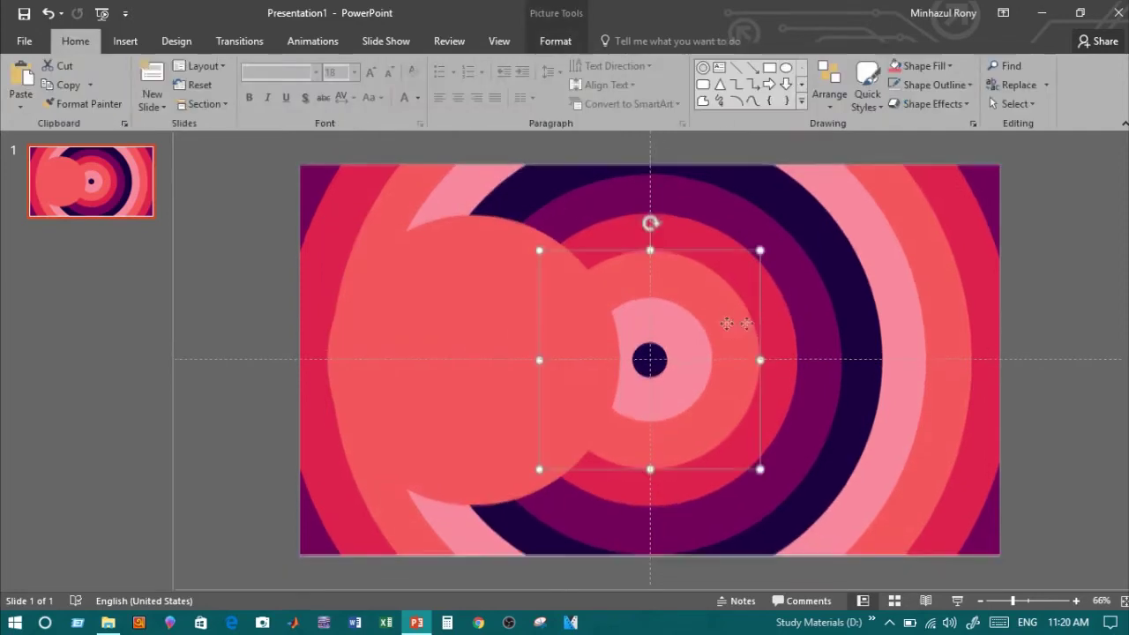
{"action": "mouse_move", "coordinate": [456, 308]}
{"action": "left_mouse_down"}
{"action": "mouse_move", "coordinate": [487, 307]}
{"action": "mouse_move", "coordinate": [411, 296]}
{"action": "left_mouse_up"}
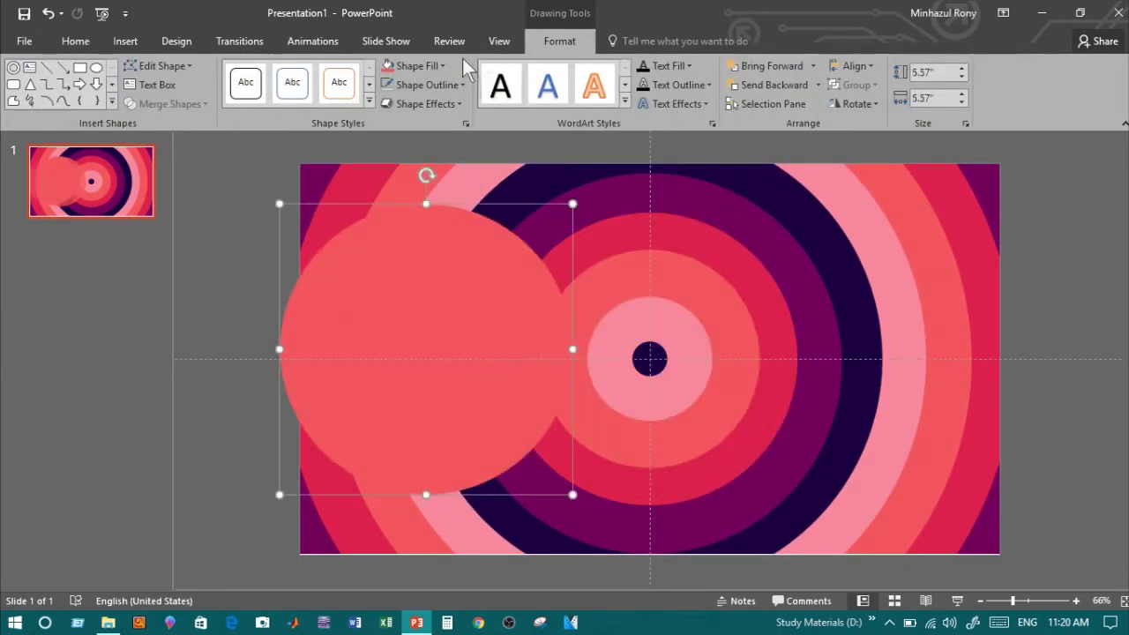
Eyedropper crimson into the 5.57-inch circle, bring the inner circles in front, and centre it concentrically.
{"action": "left_click", "coordinate": [415, 70]}
{"action": "left_click", "coordinate": [432, 287]}
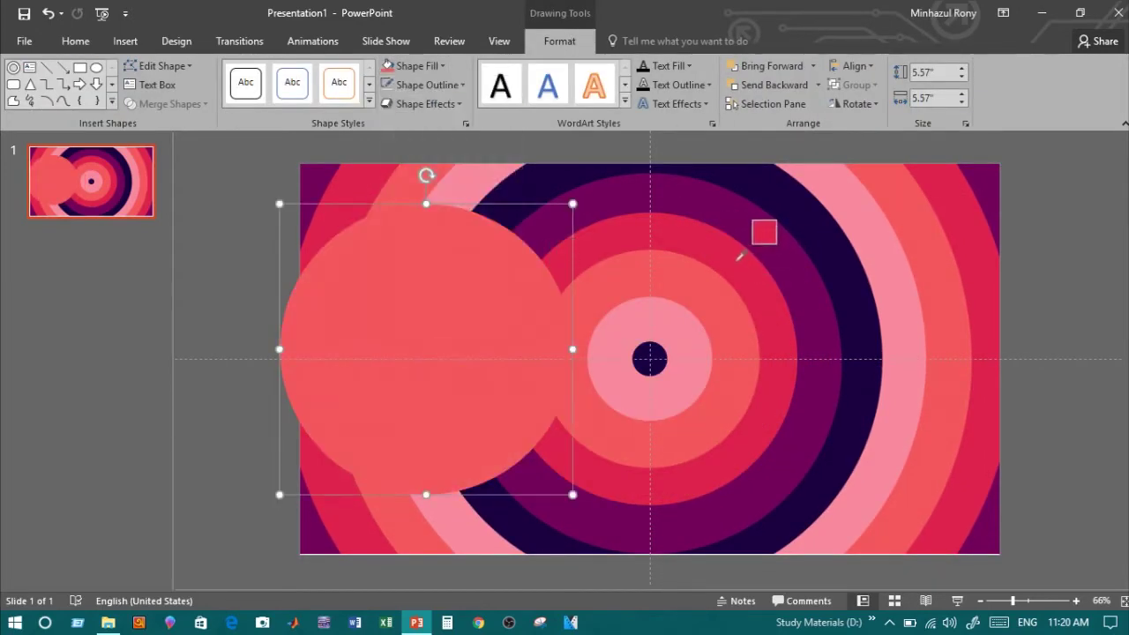
{"action": "left_click", "coordinate": [737, 257]}
{"action": "left_click_drag", "start_coordinate": [494, 349], "coordinate": [509, 359]}
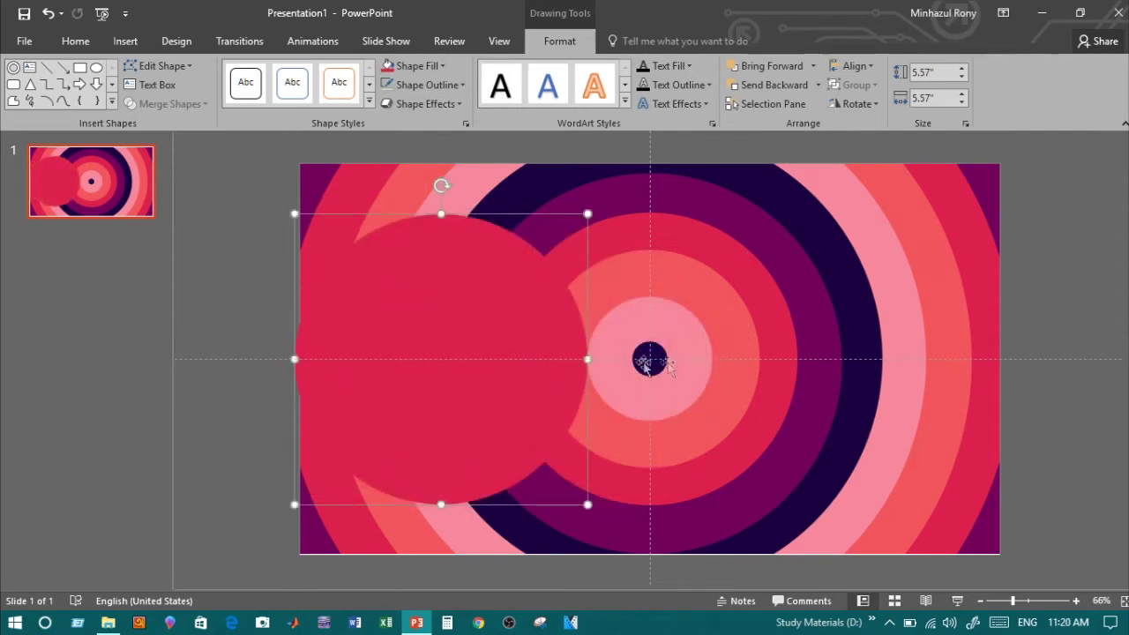
{"action": "left_click", "coordinate": [648, 361]}
{"action": "left_click", "coordinate": [732, 359], "text": "shift"}
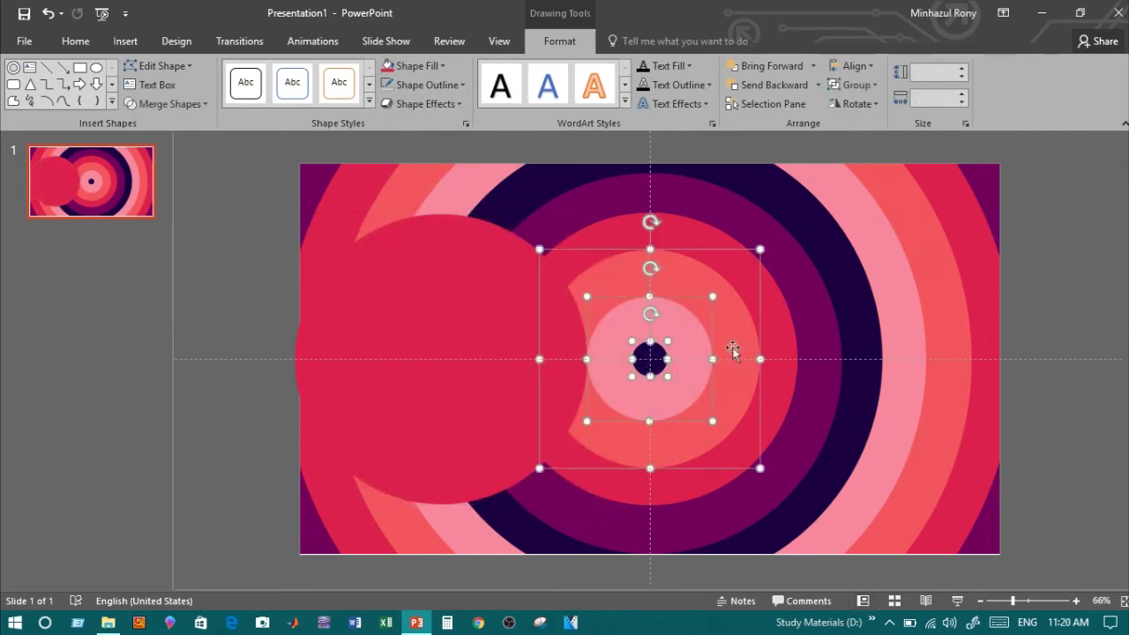
{"action": "right_click", "coordinate": [731, 350]}
{"action": "left_click", "coordinate": [811, 457]}
{"action": "left_click_drag", "start_coordinate": [458, 379], "coordinate": [676, 376]}
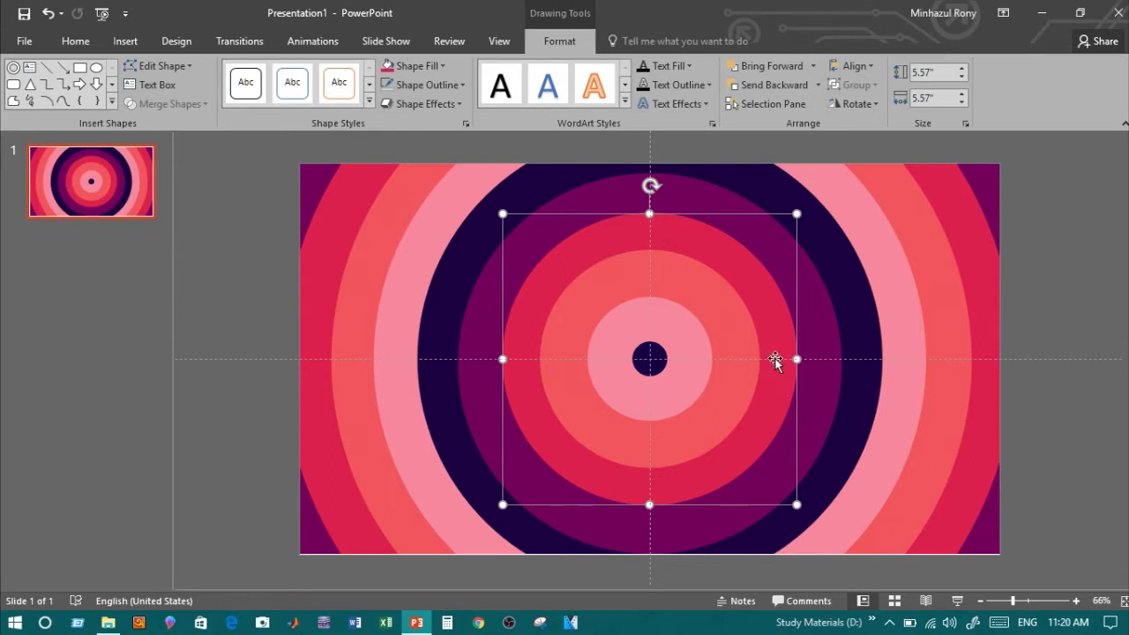
{"action": "left_click_drag", "start_coordinate": [783, 331], "coordinate": [562, 332]}
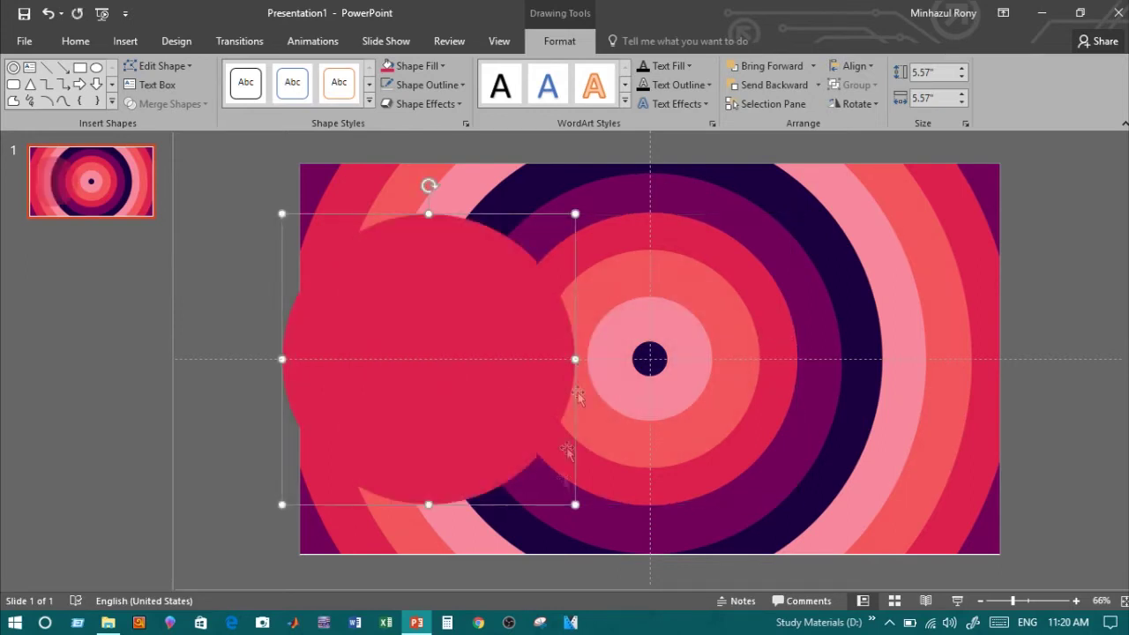
Fill an enlarged circle purple, send it behind the rings, and centre it at 9.45 inches.
{"action": "mouse_move", "coordinate": [579, 503]}
{"action": "left_mouse_down"}
{"action": "mouse_move", "coordinate": [686, 539]}
{"action": "mouse_move", "coordinate": [715, 418]}
{"action": "mouse_move", "coordinate": [493, 411]}
{"action": "left_mouse_up"}
{"action": "scroll", "coordinate": [715, 418], "scroll_direction": "down", "scroll_amount": 2}
{"action": "left_click", "coordinate": [443, 65]}
{"action": "left_click", "coordinate": [401, 286]}
{"action": "left_click", "coordinate": [413, 345]}
{"action": "left_click", "coordinate": [713, 344]}
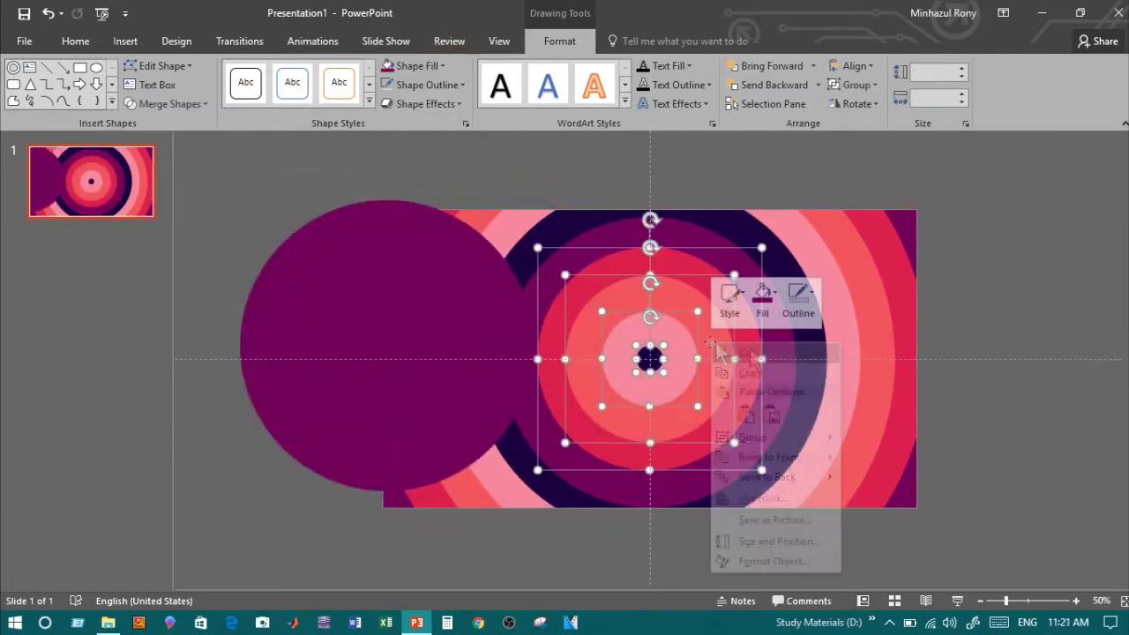
{"action": "left_click_drag", "start_coordinate": [504, 503], "coordinate": [302, 585]}
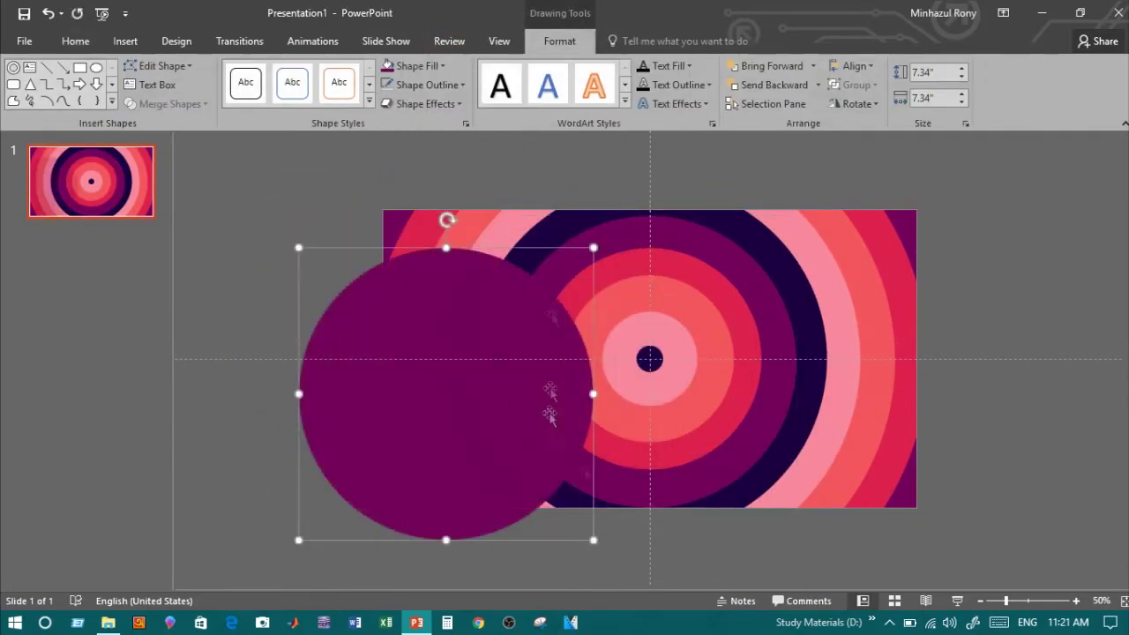
{"action": "mouse_move", "coordinate": [549, 441]}
{"action": "left_mouse_down"}
{"action": "mouse_move", "coordinate": [688, 373]}
{"action": "mouse_move", "coordinate": [407, 404]}
{"action": "left_mouse_up"}
Fill the next circle dark navy, bring the inner rings in front, and enlarge it to 10.67 inches.
{"action": "left_click", "coordinate": [443, 65]}
{"action": "left_click", "coordinate": [441, 282]}
{"action": "left_click", "coordinate": [793, 353]}
{"action": "right_click", "coordinate": [708, 353]}
{"action": "left_click", "coordinate": [781, 464]}
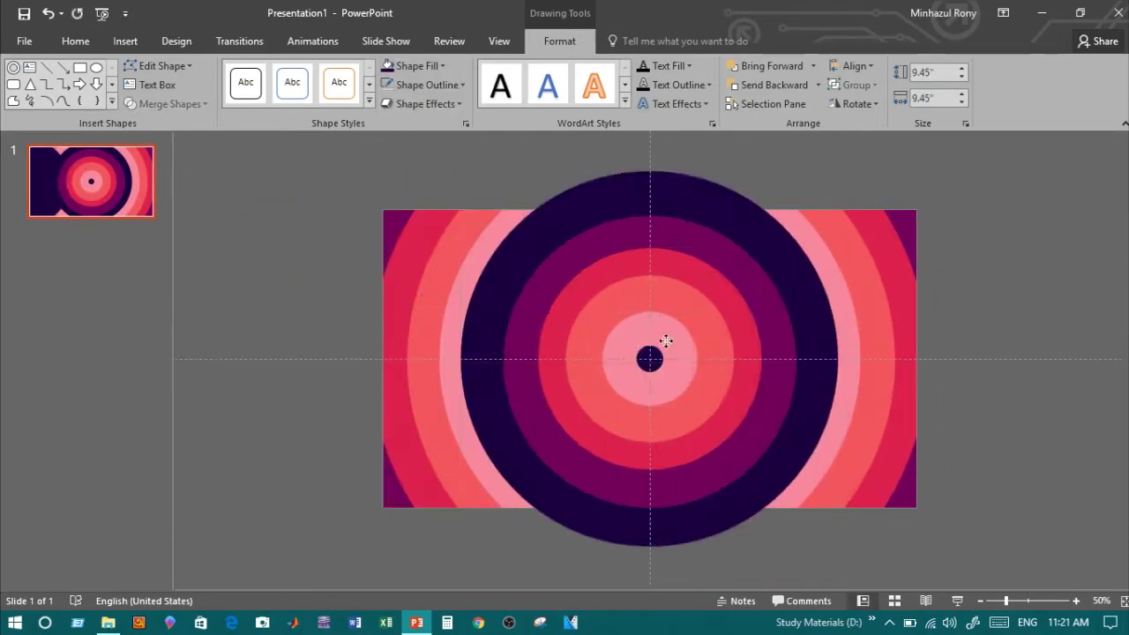
{"action": "scroll", "coordinate": [764, 303], "scroll_direction": "down", "scroll_amount": 2}
{"action": "mouse_move", "coordinate": [463, 335]}
{"action": "left_mouse_down"}
{"action": "mouse_move", "coordinate": [683, 377]}
{"action": "mouse_move", "coordinate": [537, 370]}
{"action": "mouse_move", "coordinate": [346, 325]}
{"action": "left_mouse_up"}
Add a pink circle centred behind the rings at 12.34 inches, then give the large circle a coral fill.
{"action": "left_click", "coordinate": [407, 65]}
{"action": "left_click", "coordinate": [423, 282]}
{"action": "left_click", "coordinate": [670, 353]}
{"action": "right_click", "coordinate": [752, 345]}
{"action": "left_click", "coordinate": [809, 460]}
{"action": "mouse_move", "coordinate": [738, 415]}
{"action": "left_mouse_down"}
{"action": "mouse_move", "coordinate": [516, 564]}
{"action": "mouse_move", "coordinate": [753, 469]}
{"action": "left_mouse_up"}
{"action": "mouse_move", "coordinate": [695, 497]}
{"action": "left_mouse_down"}
{"action": "mouse_move", "coordinate": [802, 520]}
{"action": "mouse_move", "coordinate": [786, 504]}
{"action": "left_mouse_up"}
{"action": "left_click_drag", "start_coordinate": [701, 484], "coordinate": [479, 509]}
{"action": "left_click", "coordinate": [406, 65]}
{"action": "left_click", "coordinate": [435, 287]}
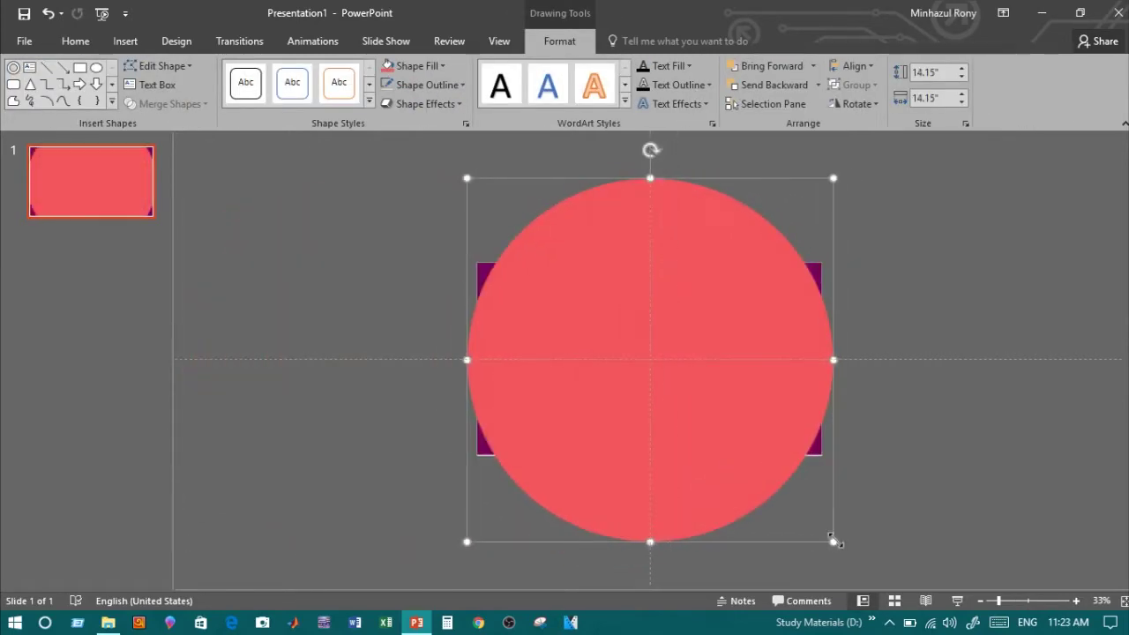
Shrink the coral circle by its corner handle to 13.75 inches.
{"action": "left_click_drag", "start_coordinate": [833, 542], "coordinate": [794, 494]}
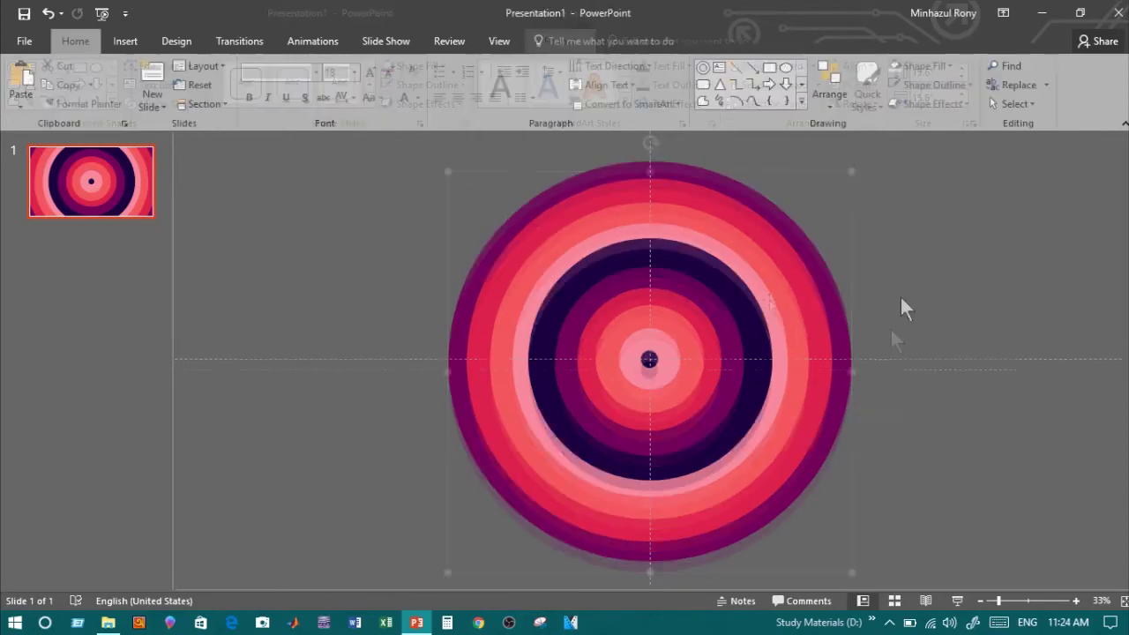
Select the dark centre circle, then add each surrounding ring outward to the selection.
{"action": "left_click", "coordinate": [651, 357]}
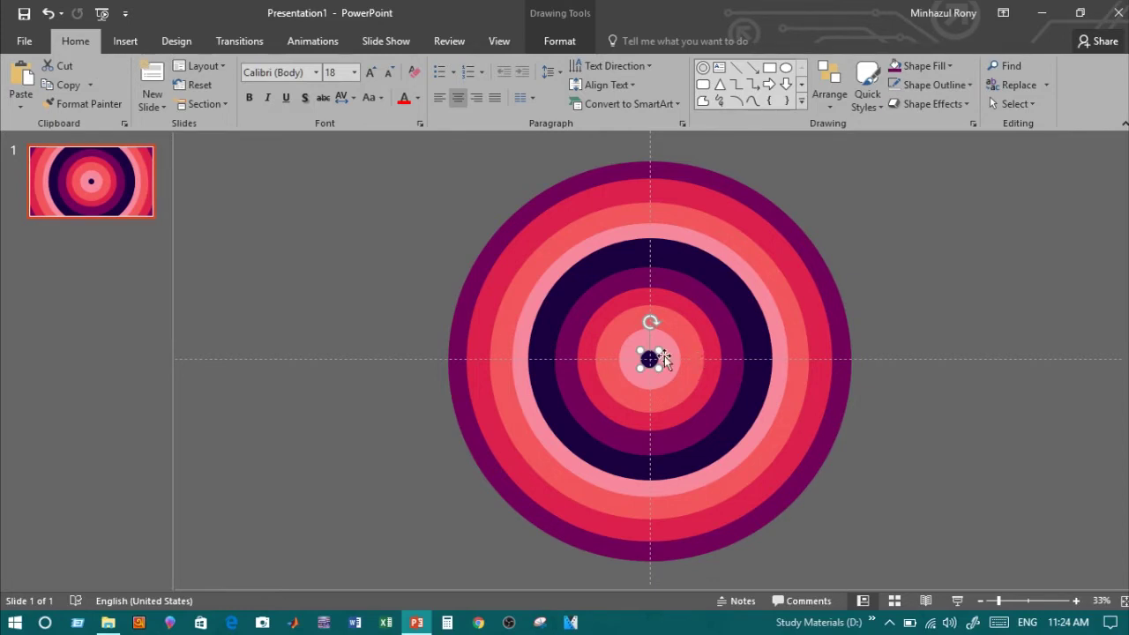
{"action": "left_click", "coordinate": [670, 364], "text": "shift"}
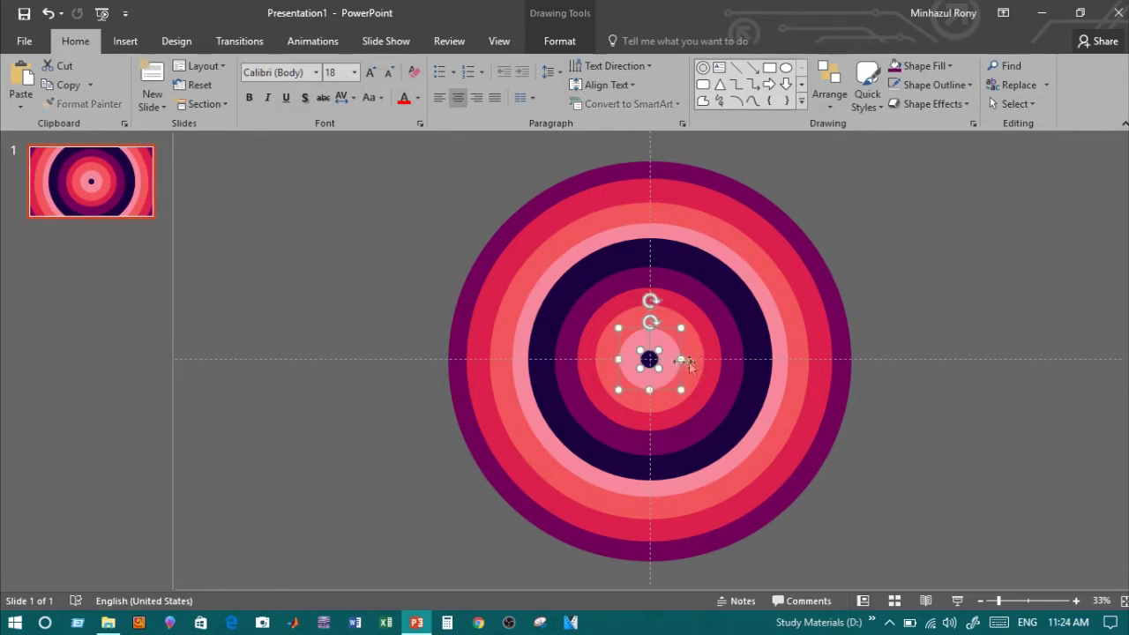
{"action": "left_click", "coordinate": [697, 362], "text": "shift"}
{"action": "left_click", "coordinate": [710, 369], "text": "shift"}
{"action": "left_click", "coordinate": [736, 366], "text": "shift"}
{"action": "left_click", "coordinate": [759, 375], "text": "shift"}
{"action": "left_click", "coordinate": [771, 385], "text": "shift"}
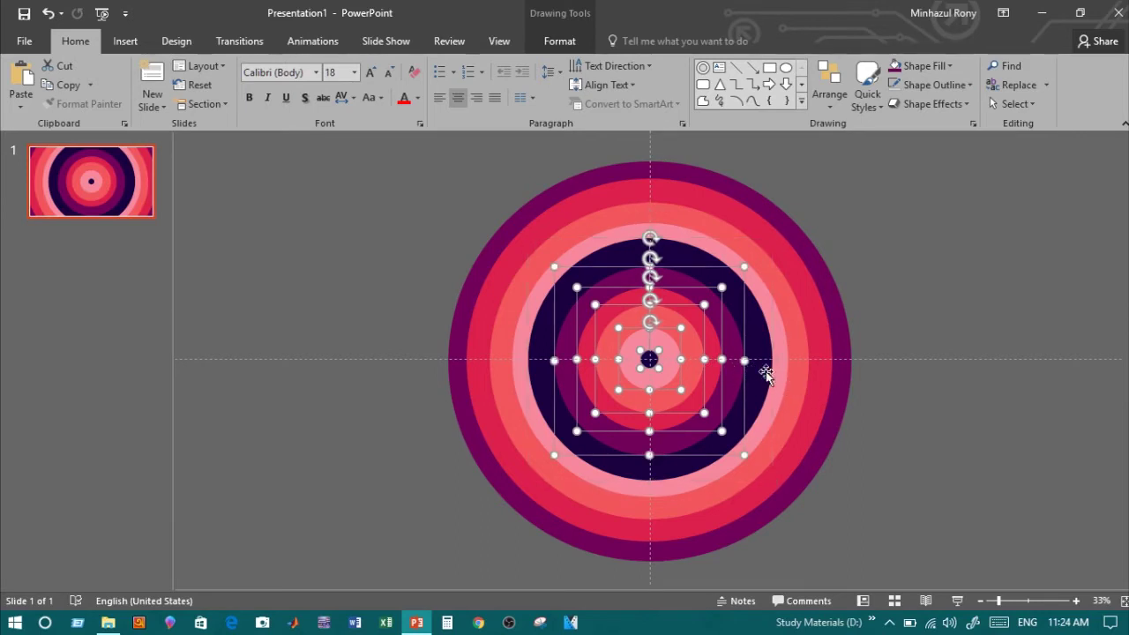
{"action": "left_click", "coordinate": [773, 370], "text": "shift"}
{"action": "left_click", "coordinate": [787, 374], "text": "shift"}
{"action": "left_click", "coordinate": [809, 381], "text": "shift"}
Add the last outer rings to the selection, then click away to clear it.
{"action": "left_click", "coordinate": [834, 380], "text": "shift"}
{"action": "left_click", "coordinate": [839, 381], "text": "shift"}
{"action": "left_click", "coordinate": [1013, 437]}
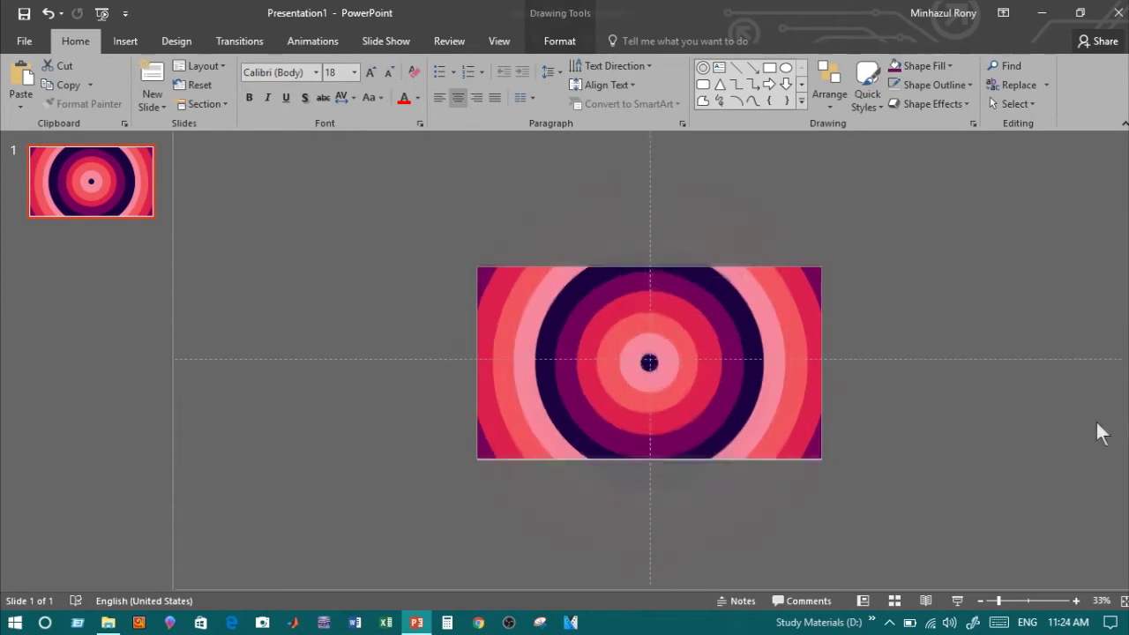
Add a blank second slide after slide 1 and paste the copied rings onto it.
{"action": "left_click", "coordinate": [75, 240]}
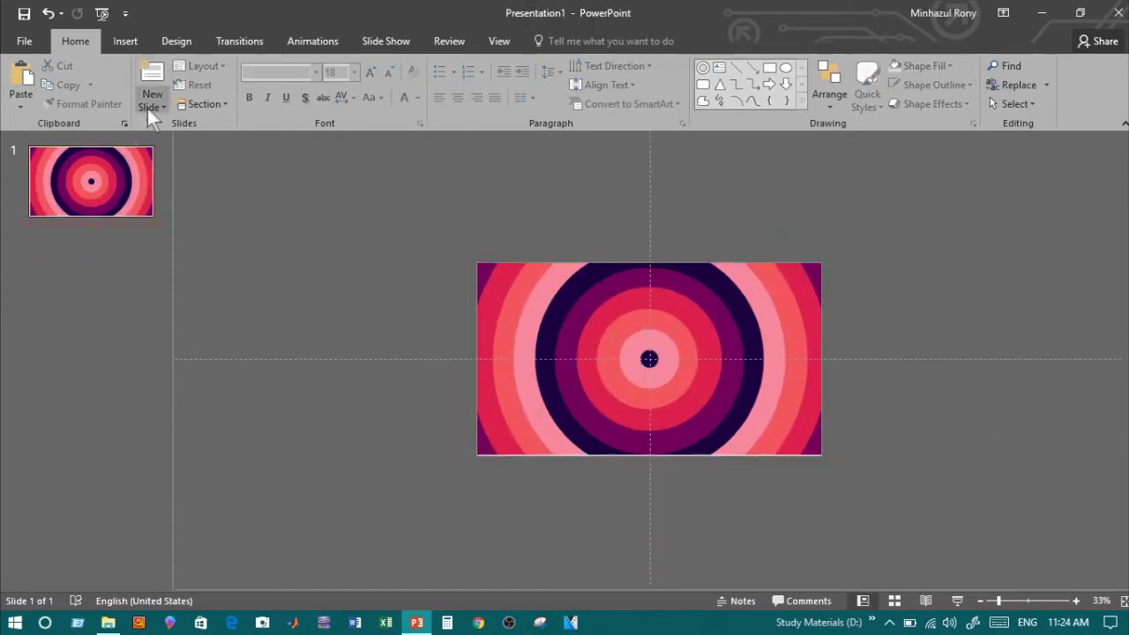
{"action": "left_click", "coordinate": [148, 109]}
{"action": "left_click", "coordinate": [185, 298]}
{"action": "left_click", "coordinate": [517, 332]}
{"action": "key", "text": "ctrl+v"}
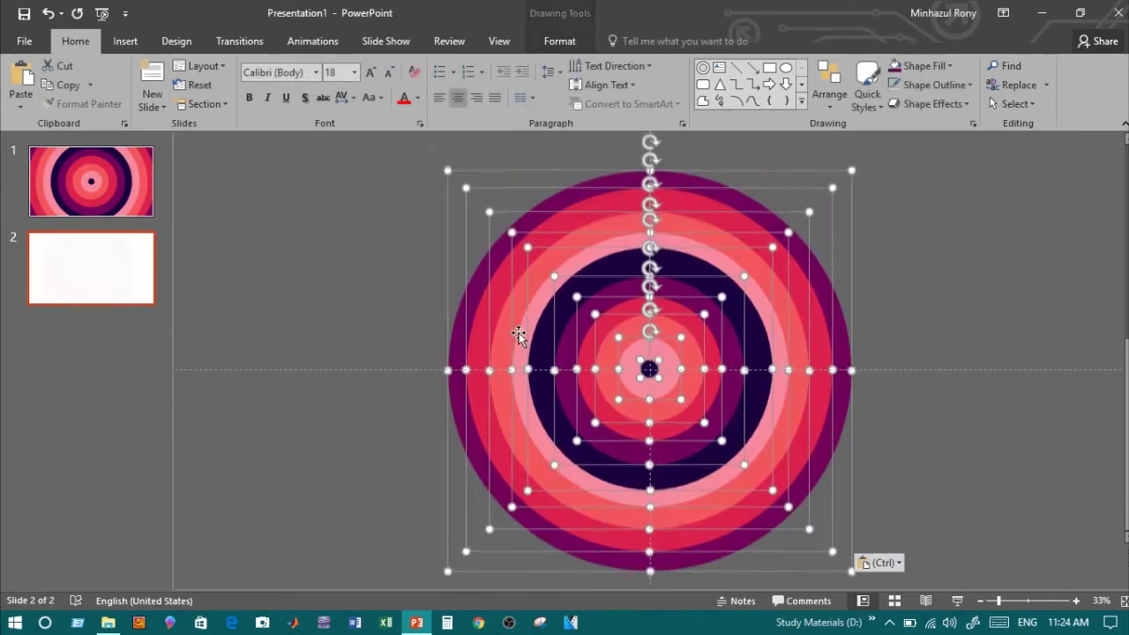
{"action": "key", "text": "Escape"}
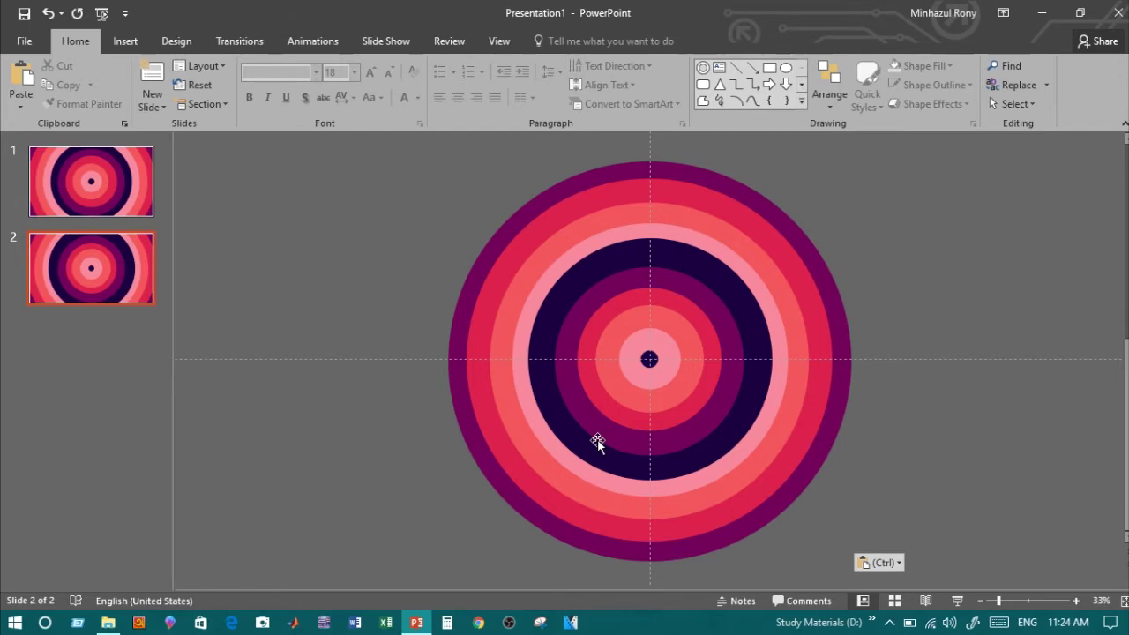
{"action": "key", "text": "ctrl+z"}
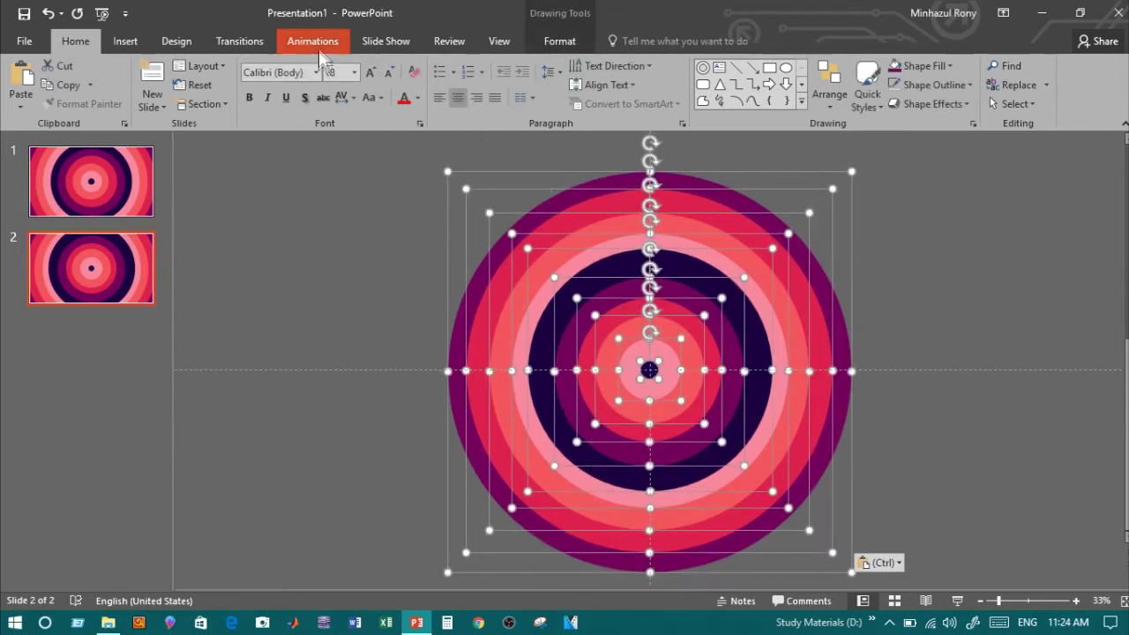
Give all the selected rings on slide 2 the Zoom entrance animation.
{"action": "left_click", "coordinate": [318, 44]}
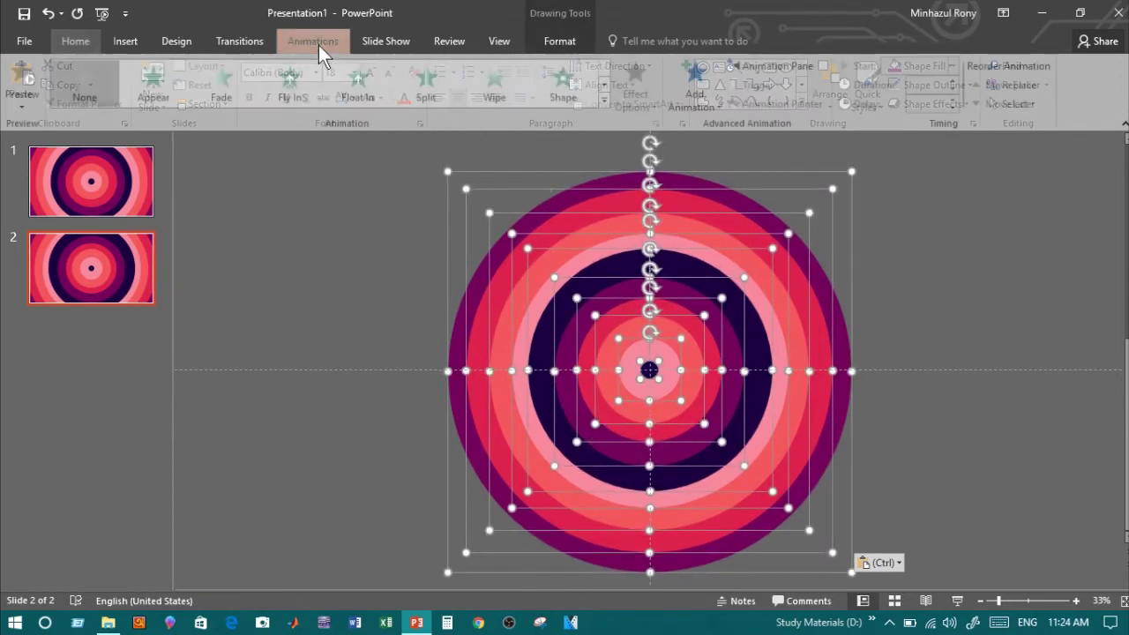
{"action": "left_click", "coordinate": [603, 85]}
{"action": "left_click", "coordinate": [603, 85]}
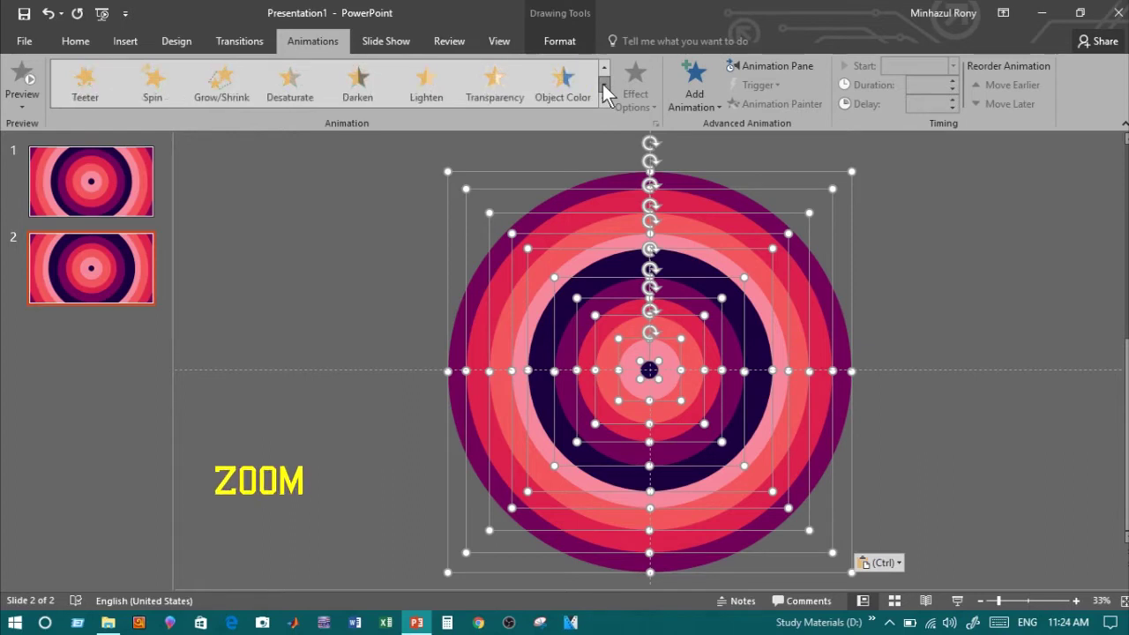
{"action": "left_click", "coordinate": [603, 68]}
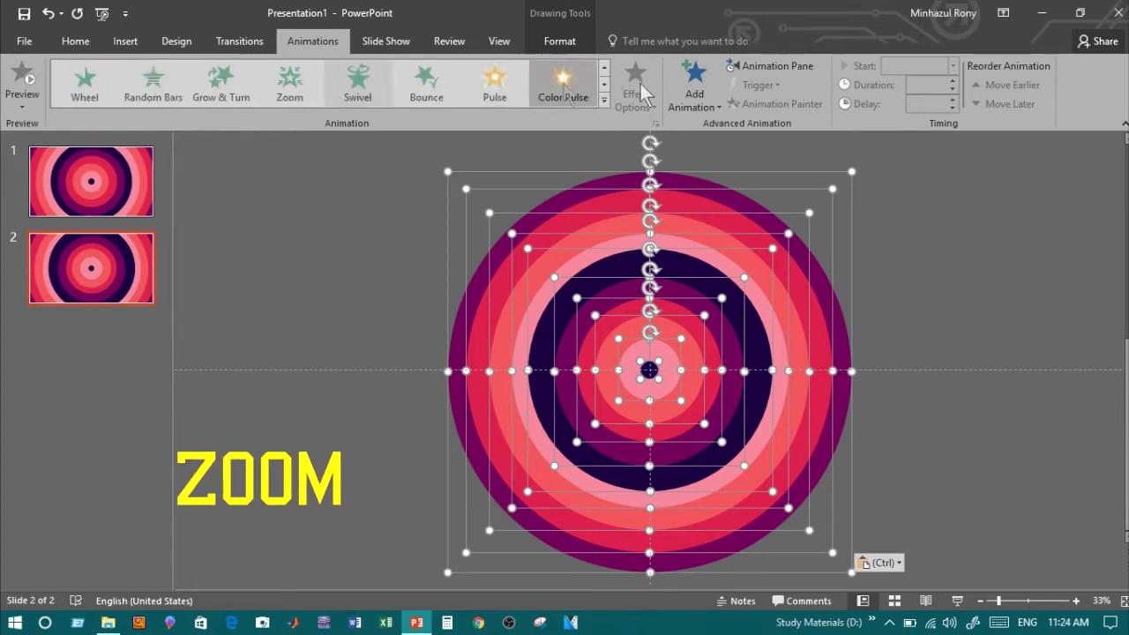
{"action": "left_click", "coordinate": [604, 67]}
{"action": "left_click", "coordinate": [603, 84]}
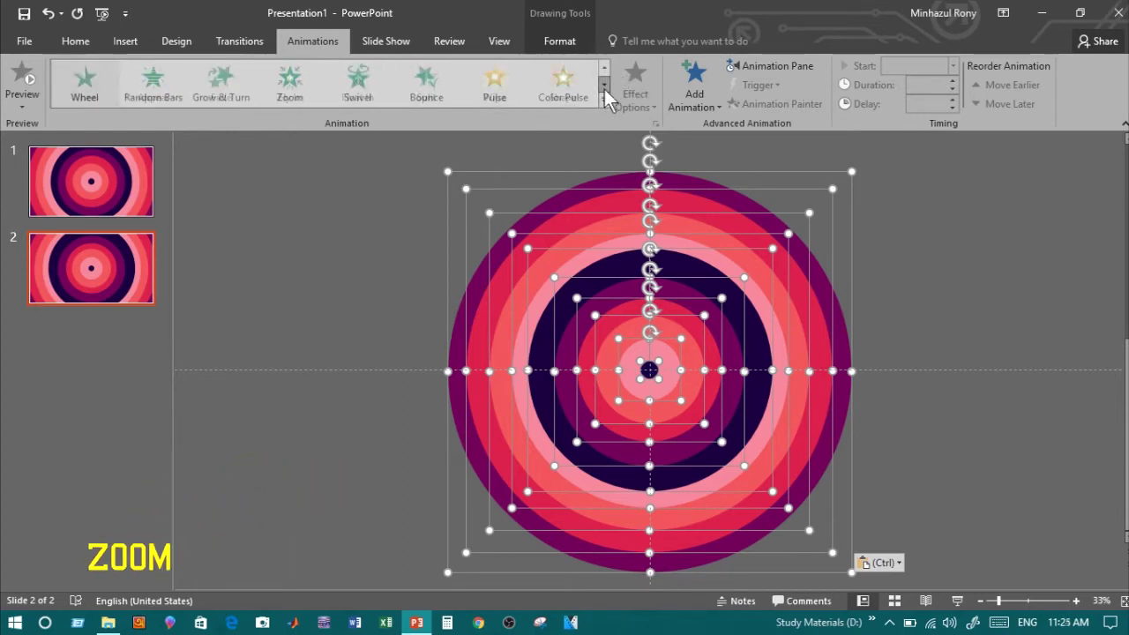
{"action": "left_click", "coordinate": [291, 88]}
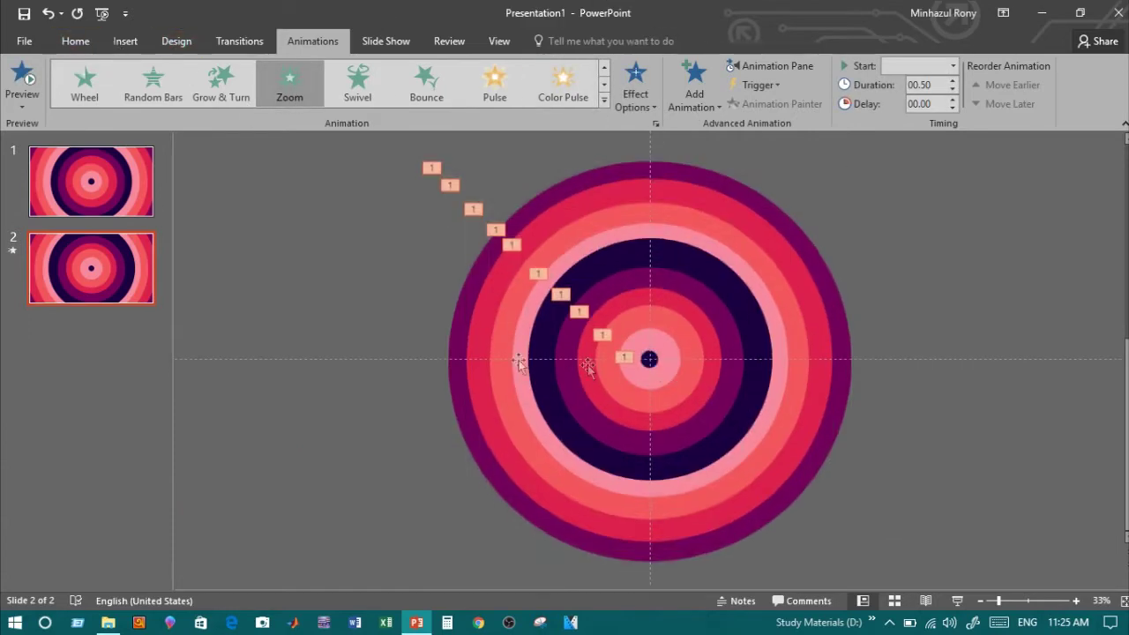
{"action": "left_click", "coordinate": [757, 69]}
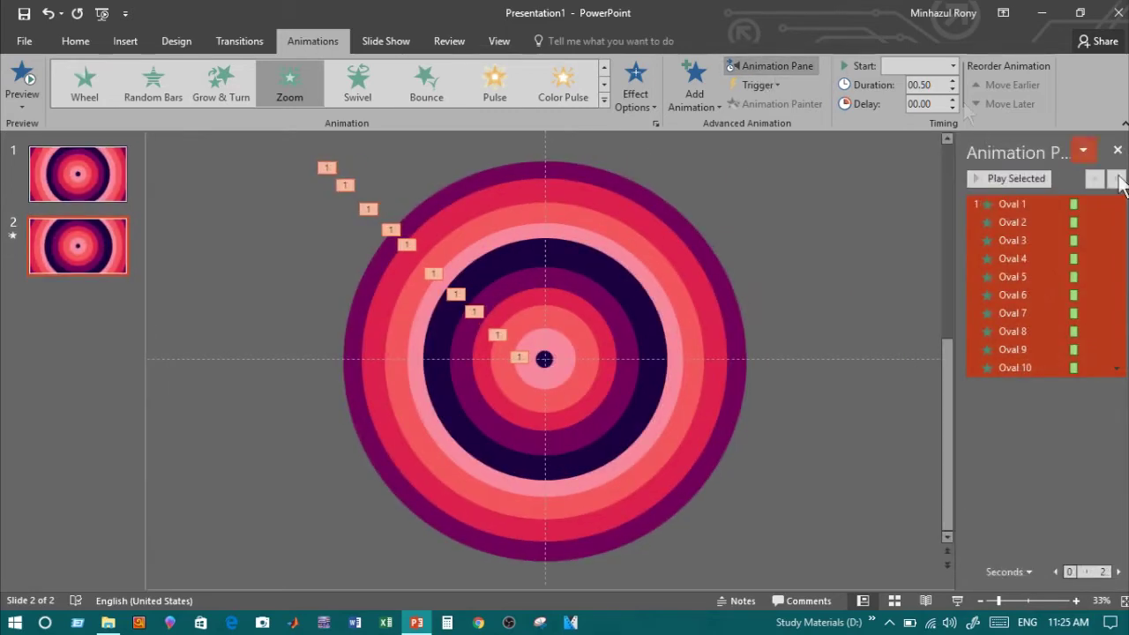
Set every oval's Zoom animation to start After Previous and preview the sequence in Slide Show.
{"action": "left_click", "coordinate": [1115, 368]}
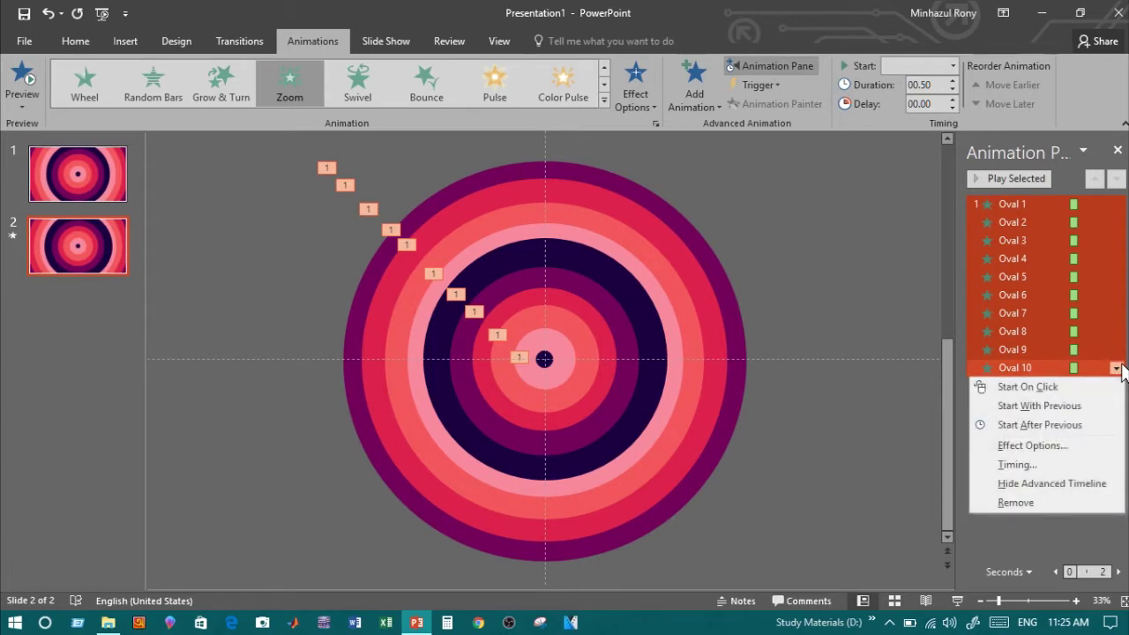
{"action": "left_click", "coordinate": [1063, 426]}
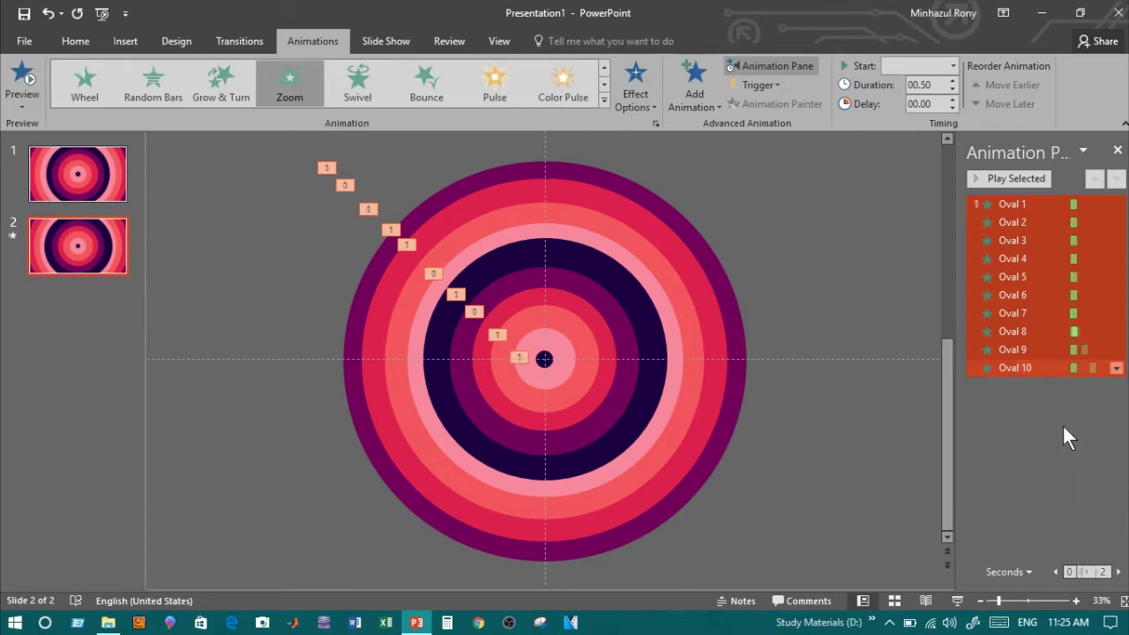
{"action": "left_click", "coordinate": [957, 601]}
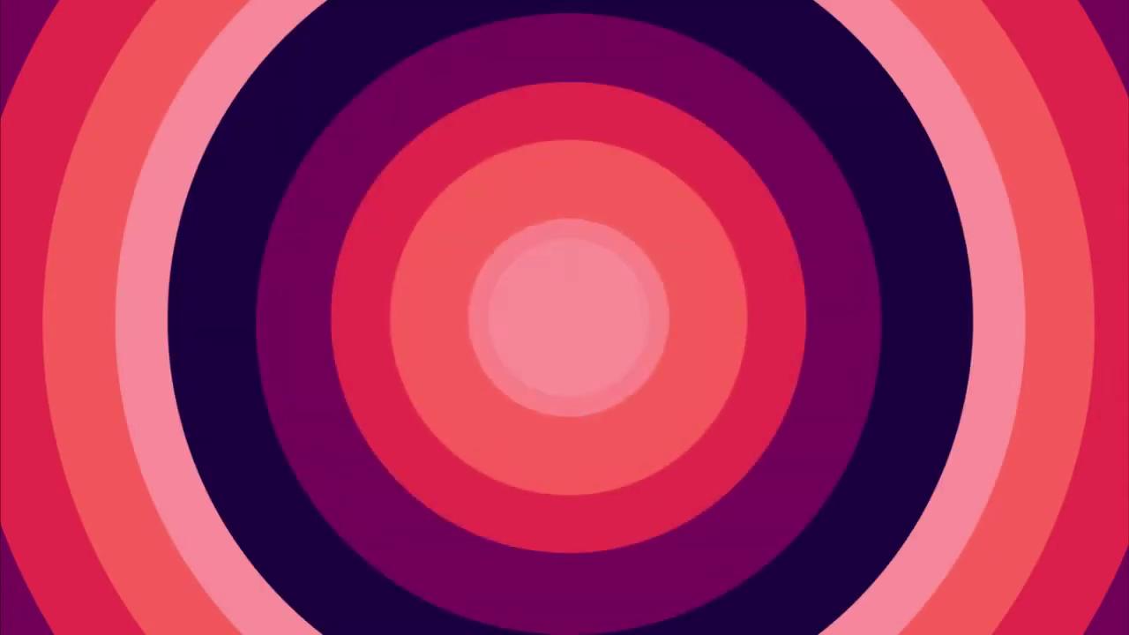
{"action": "key", "text": "Escape"}
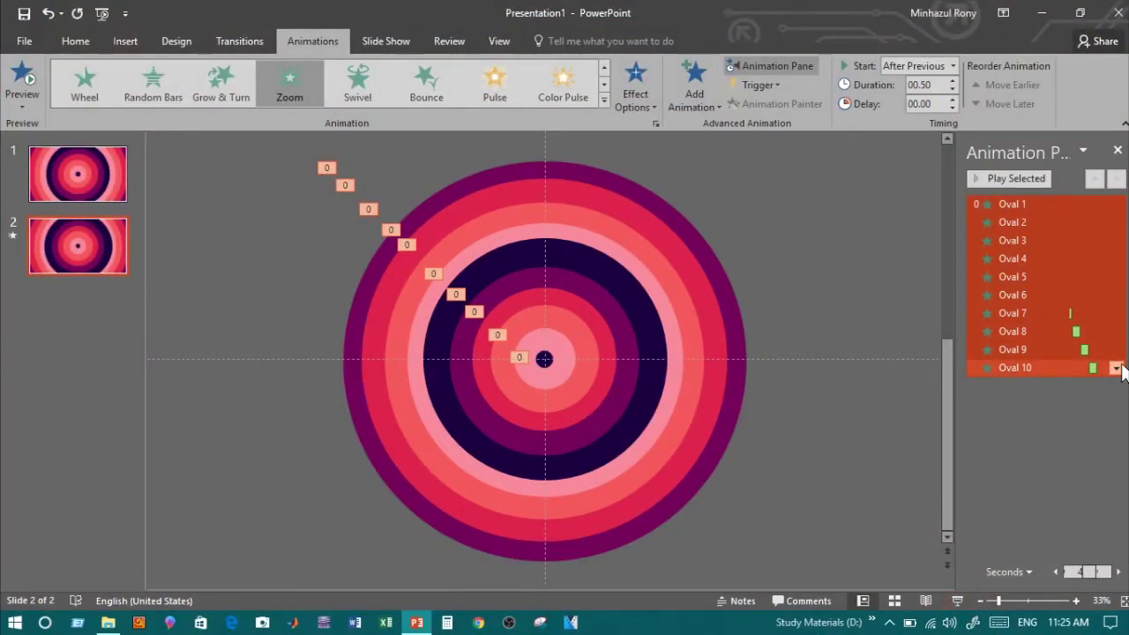
{"action": "left_click", "coordinate": [1117, 368]}
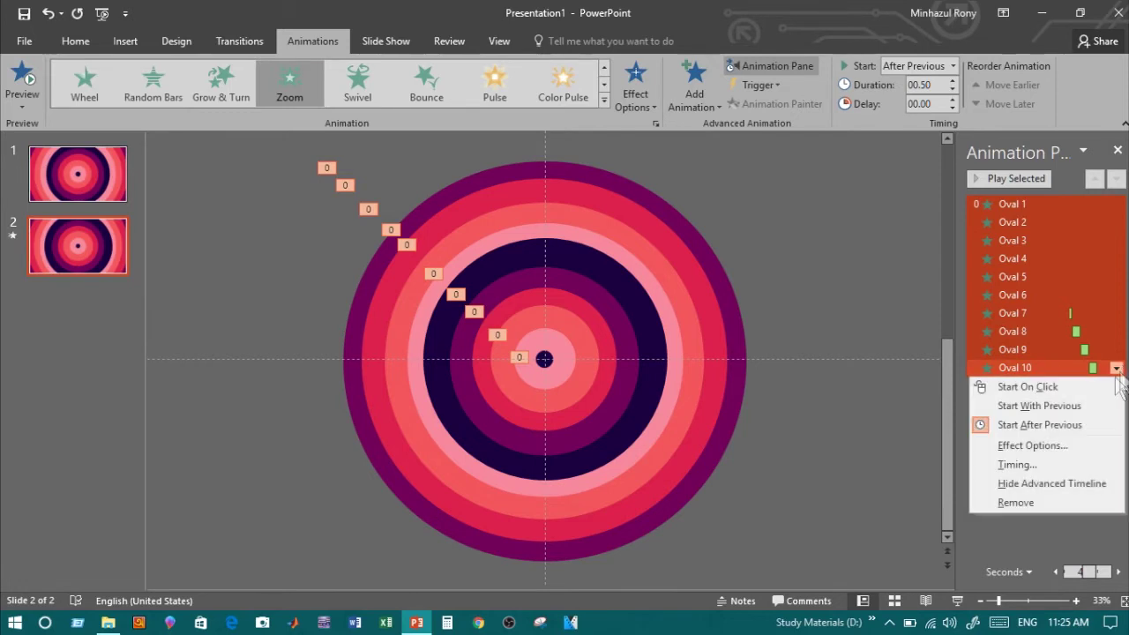
{"action": "left_click", "coordinate": [853, 405]}
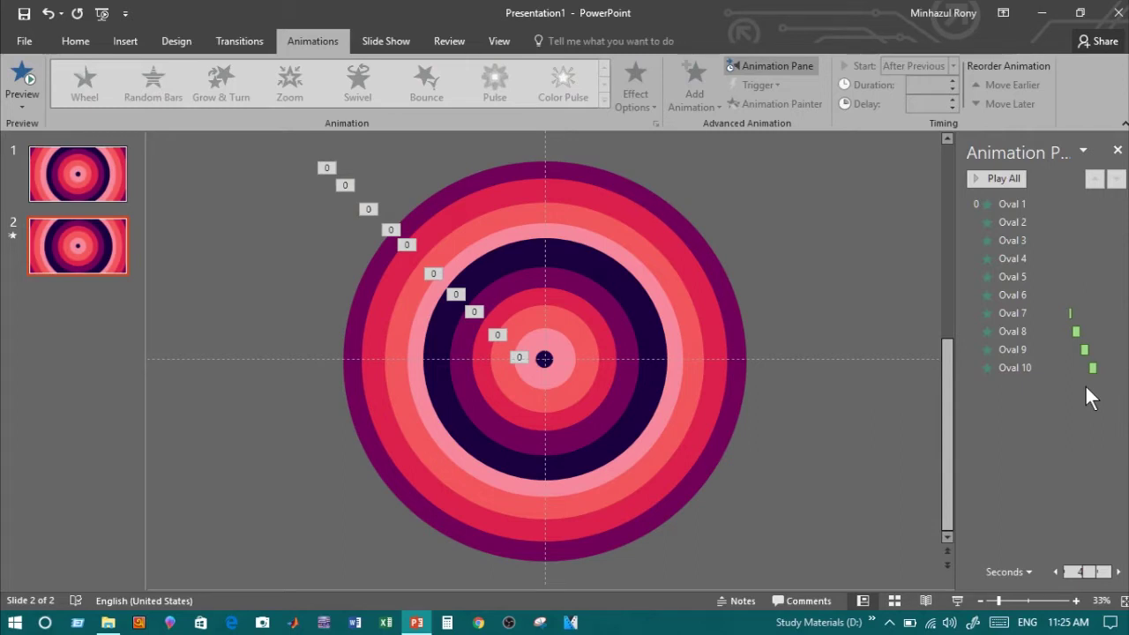
Drag the animations in the Animation Pane so Oval 10 is first, then Oval 9, 8, 7 and onward.
{"action": "left_click_drag", "start_coordinate": [1085, 367], "coordinate": [1038, 253]}
{"action": "left_click_drag", "start_coordinate": [1038, 211], "coordinate": [1038, 208]}
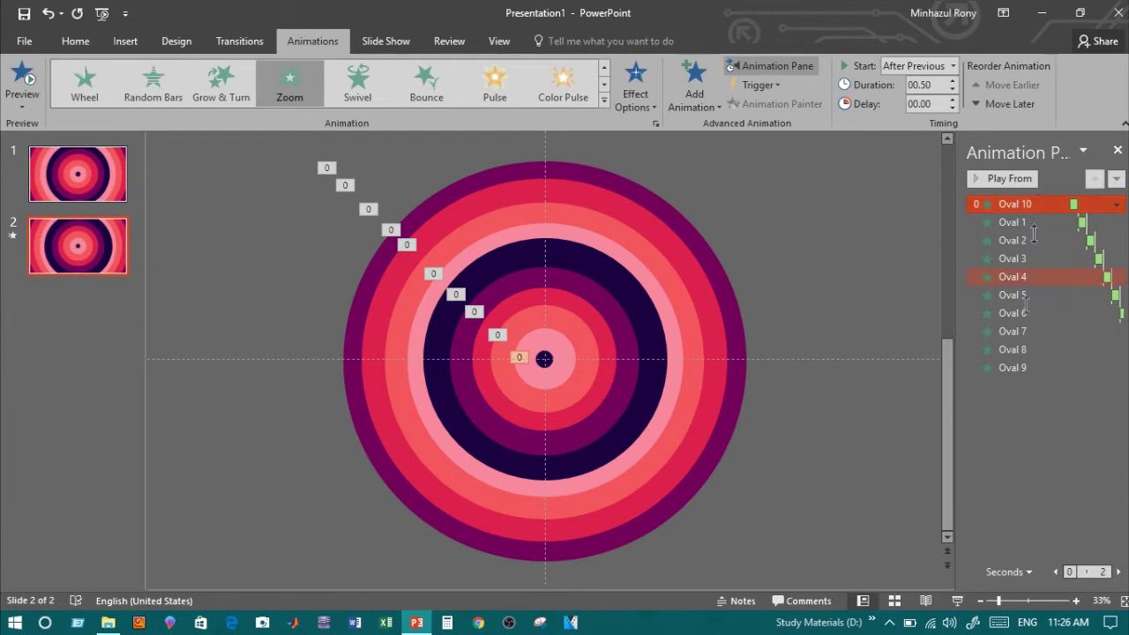
{"action": "left_click_drag", "start_coordinate": [1023, 367], "coordinate": [1027, 231]}
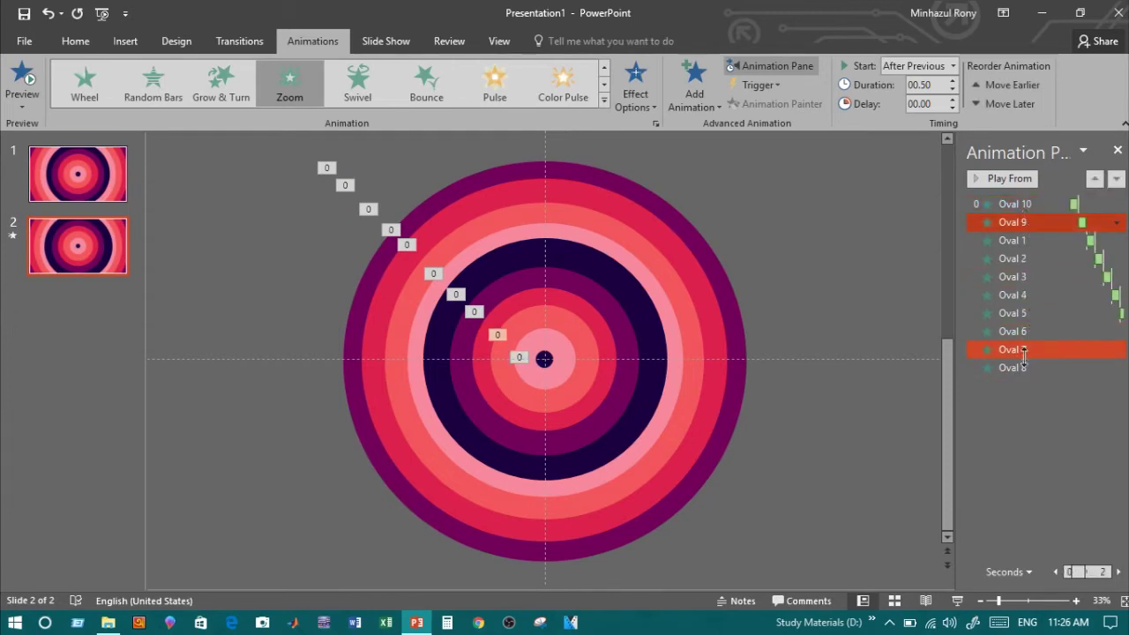
{"action": "left_click_drag", "start_coordinate": [1022, 367], "coordinate": [1038, 292]}
{"action": "left_click_drag", "start_coordinate": [1039, 231], "coordinate": [1038, 231]}
{"action": "left_click_drag", "start_coordinate": [1030, 368], "coordinate": [1036, 250]}
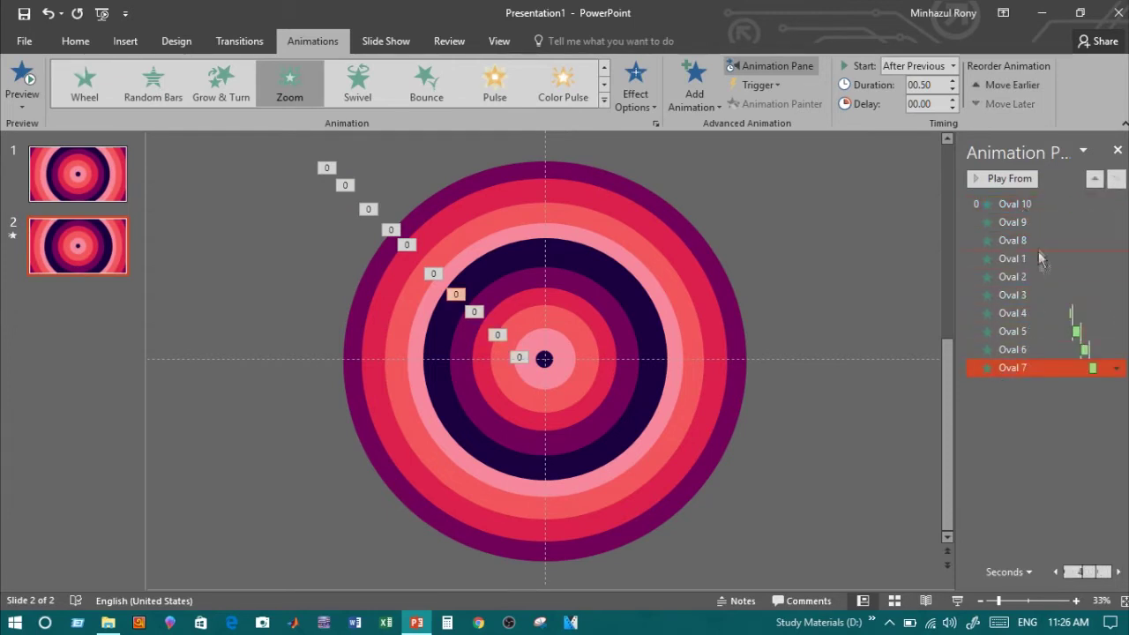
{"action": "left_click_drag", "start_coordinate": [1029, 368], "coordinate": [1036, 268]}
{"action": "mouse_move", "coordinate": [1030, 368]}
{"action": "left_mouse_down"}
{"action": "mouse_move", "coordinate": [1039, 367]}
{"action": "mouse_move", "coordinate": [1038, 295]}
{"action": "mouse_move", "coordinate": [1036, 313]}
{"action": "left_mouse_up"}
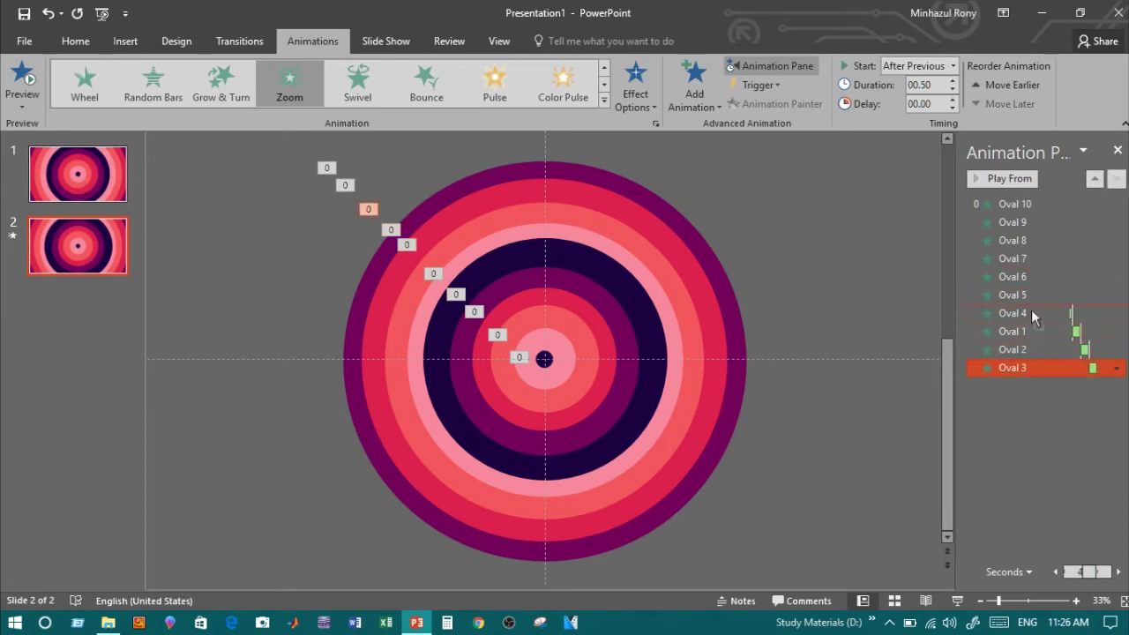
{"action": "left_click_drag", "start_coordinate": [1029, 368], "coordinate": [1027, 313]}
{"action": "left_click", "coordinate": [909, 378]}
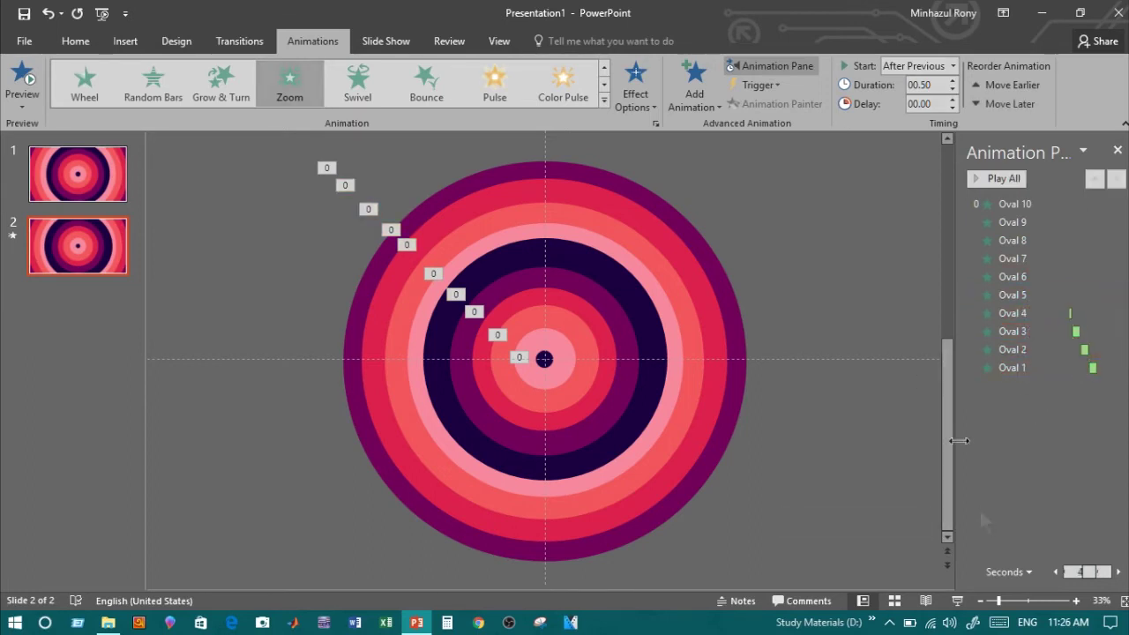
Preview the reversed order in Slide Show, then select every animation in the list.
{"action": "left_click", "coordinate": [957, 601]}
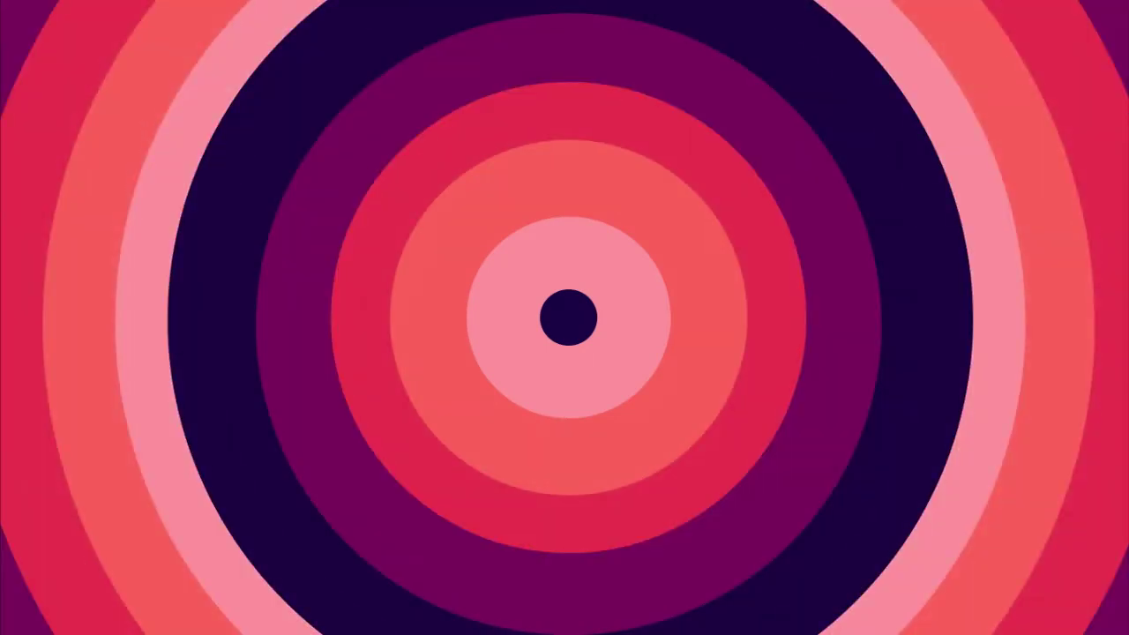
{"action": "key", "text": "Escape"}
{"action": "key", "text": "ctrl+a"}
Set the duration of all selected Zoom animations to 0.2 seconds in the Timing settings.
{"action": "left_click", "coordinate": [1116, 368]}
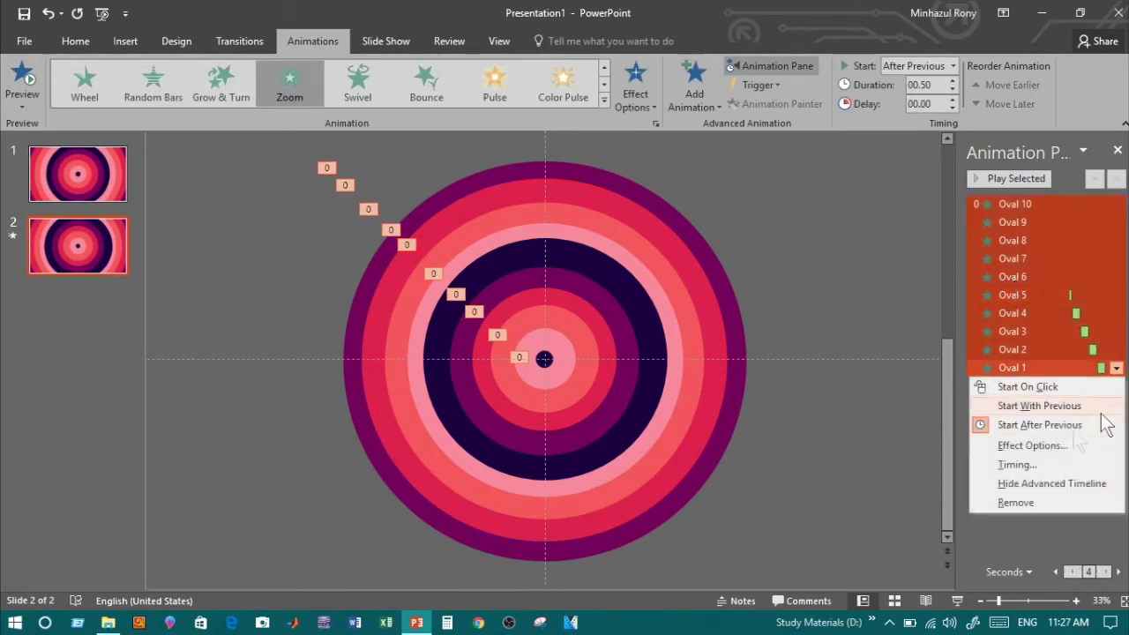
{"action": "left_click", "coordinate": [1053, 464]}
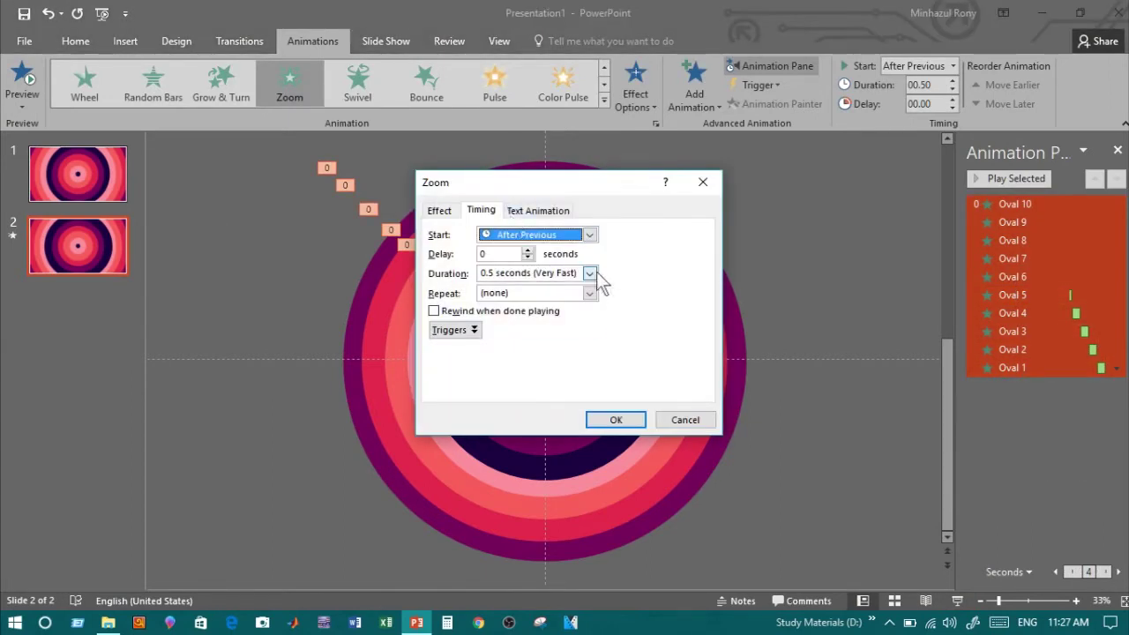
{"action": "left_click", "coordinate": [589, 273]}
{"action": "left_click", "coordinate": [522, 273]}
{"action": "left_click_drag", "start_coordinate": [482, 274], "coordinate": [492, 274]}
{"action": "type", "text": "2"}
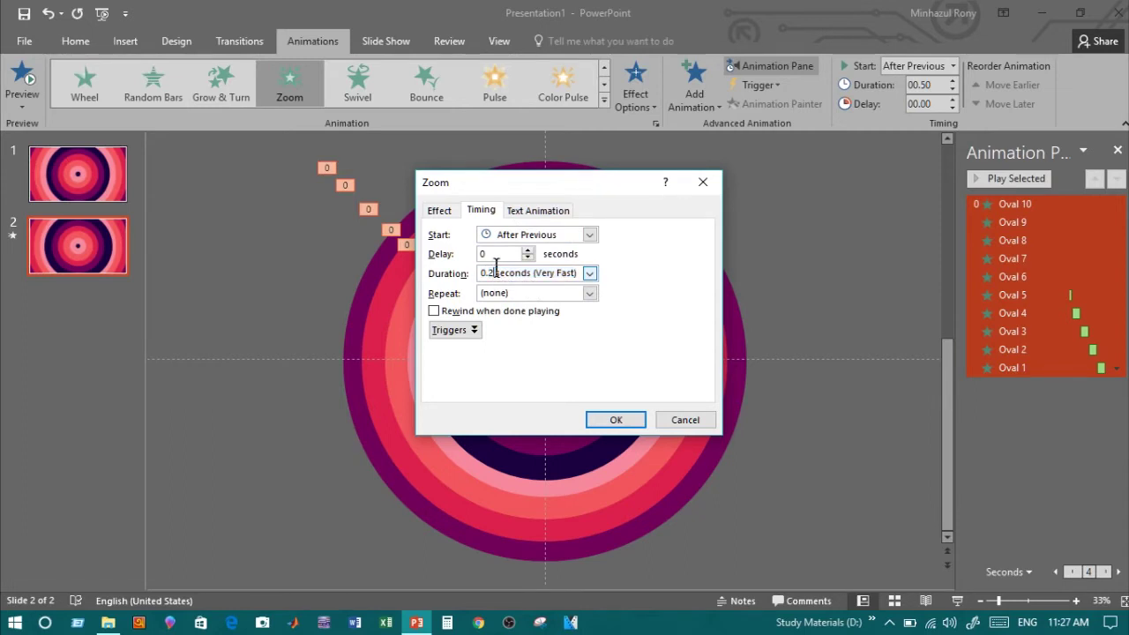
{"action": "key", "text": "Return"}
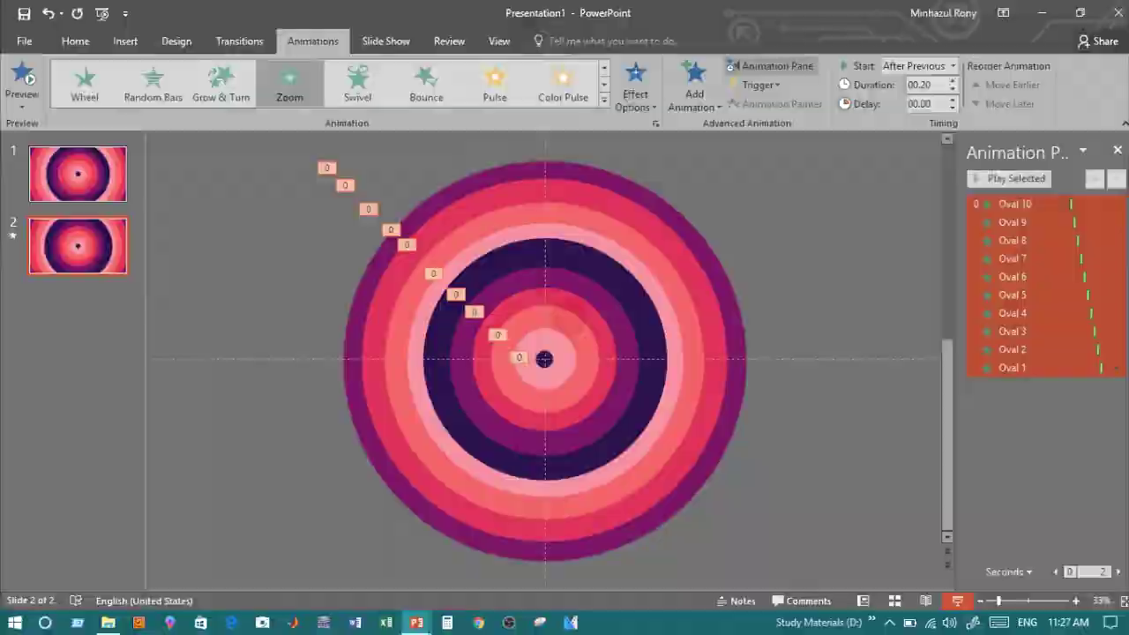
Preview the faster animation in Slide Show, then select the centre dot oval.
{"action": "left_click", "coordinate": [957, 600]}
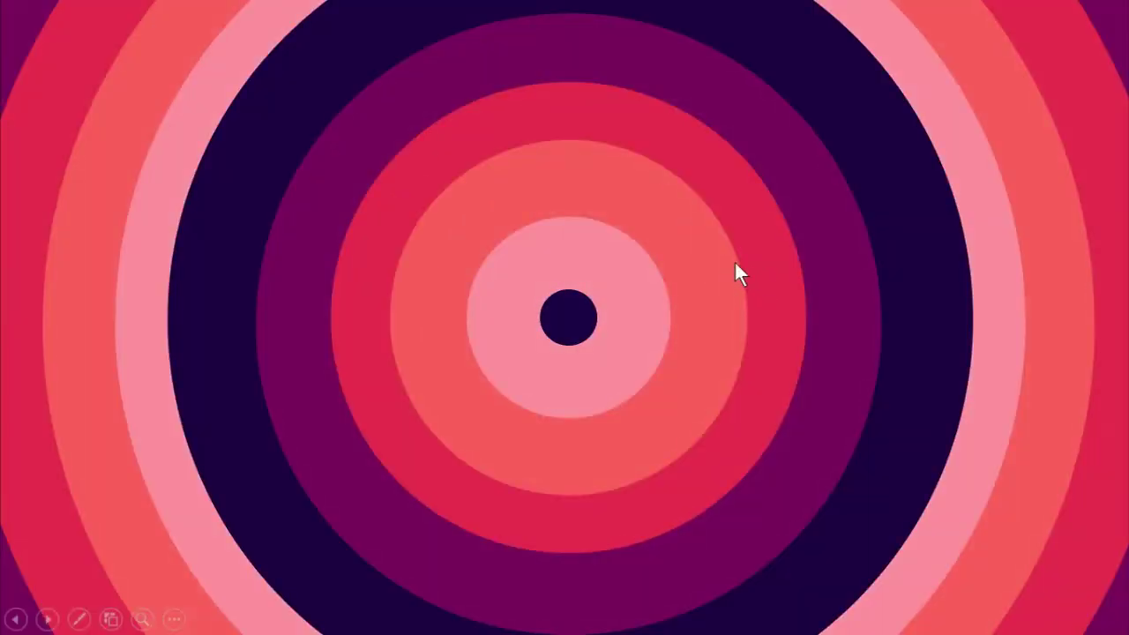
{"action": "key", "text": "Escape"}
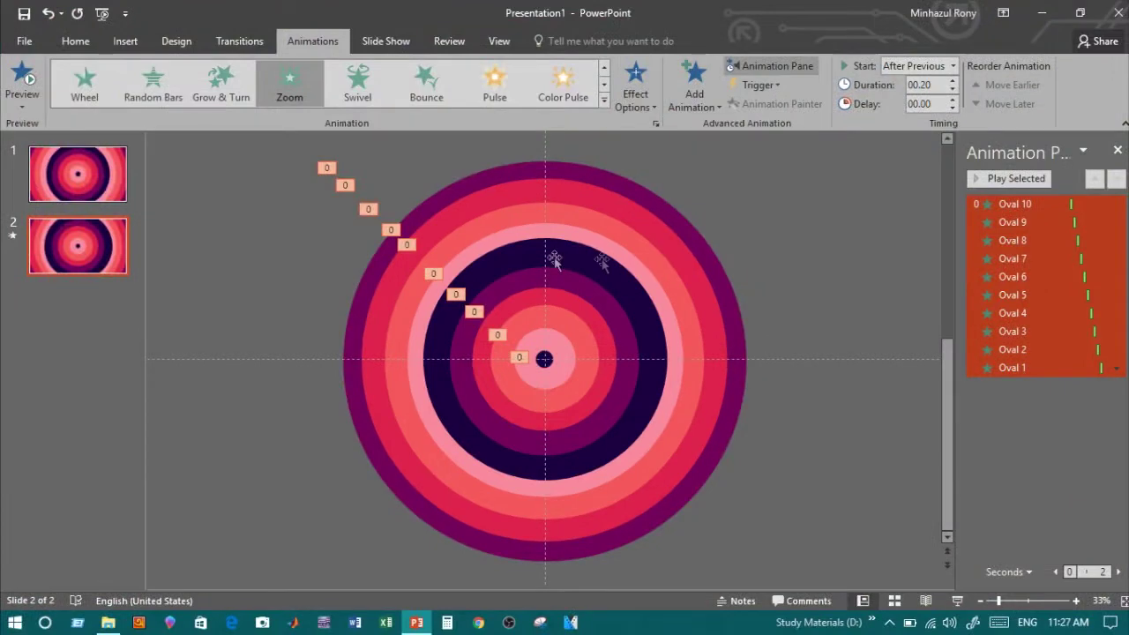
{"action": "left_click", "coordinate": [548, 359]}
Select all ten rings, from outer Oval 1 inward to the centre dot Oval 10.
{"action": "left_click", "coordinate": [564, 361], "text": "shift"}
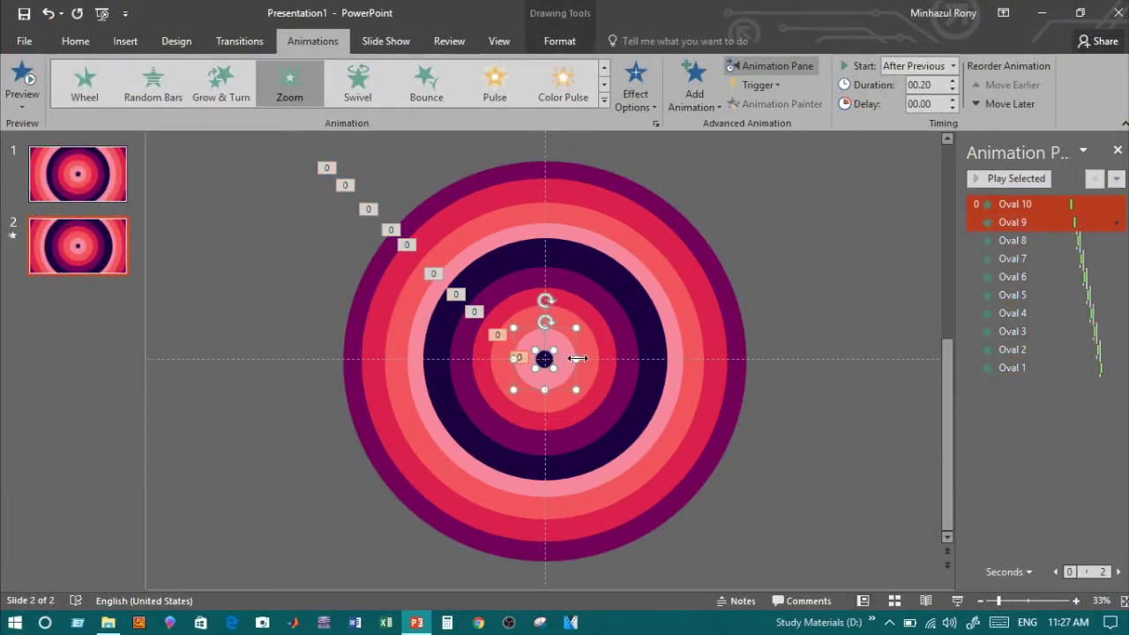
{"action": "left_click", "coordinate": [596, 364], "text": "shift"}
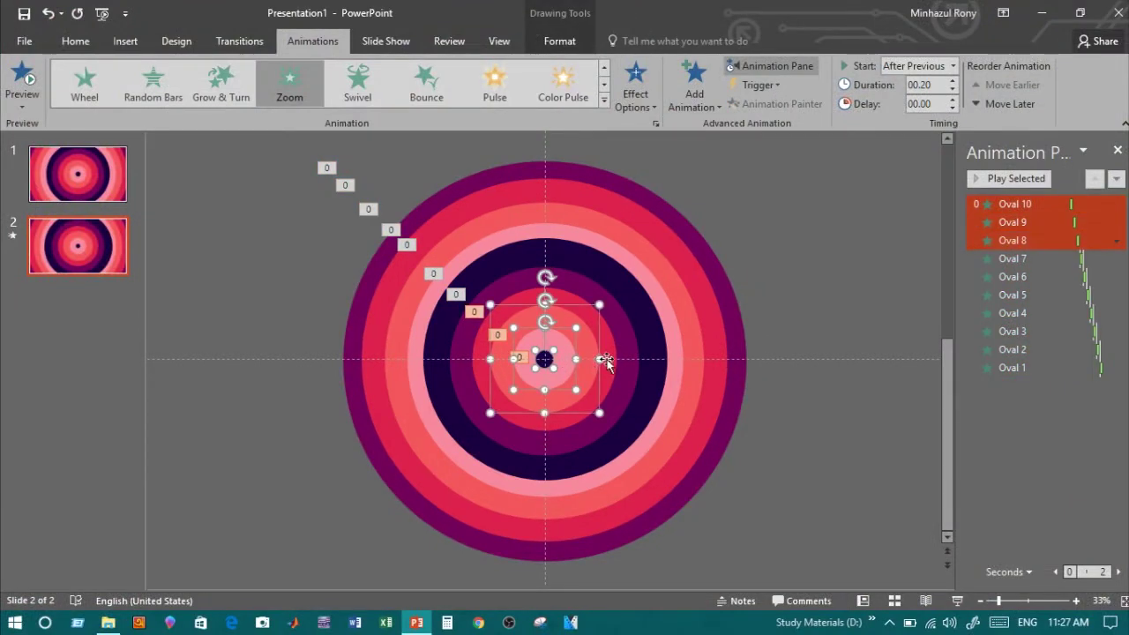
{"action": "left_click", "coordinate": [608, 363], "text": "shift"}
{"action": "left_click", "coordinate": [628, 363], "text": "shift"}
{"action": "left_click", "coordinate": [653, 364], "text": "shift"}
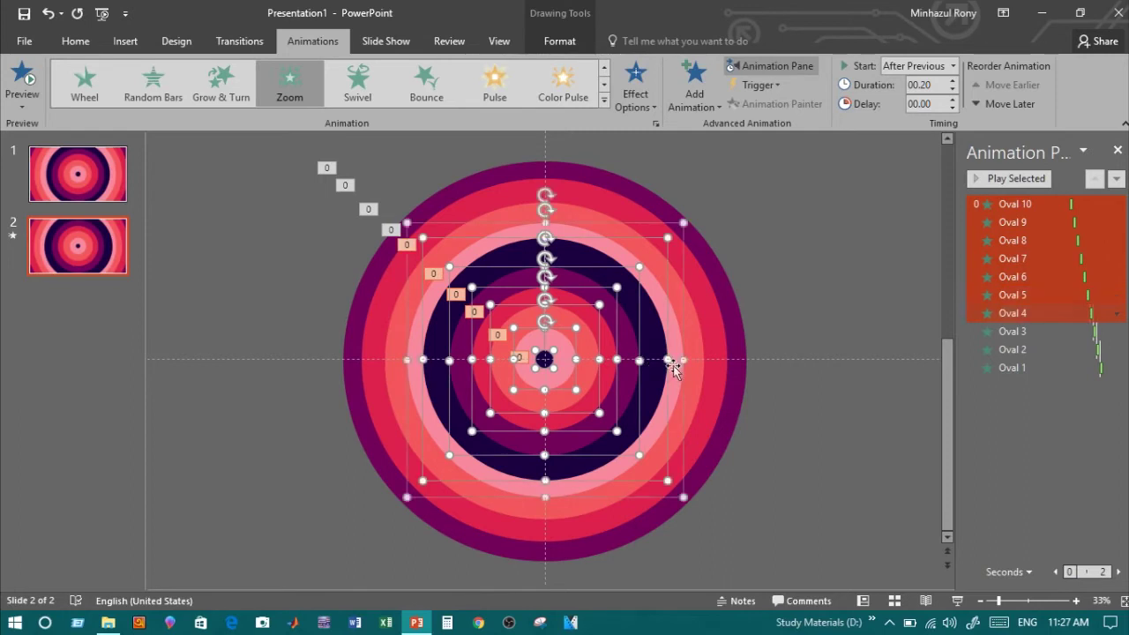
{"action": "left_click", "coordinate": [784, 378]}
{"action": "left_click", "coordinate": [718, 358]}
{"action": "left_click", "coordinate": [716, 357], "text": "shift"}
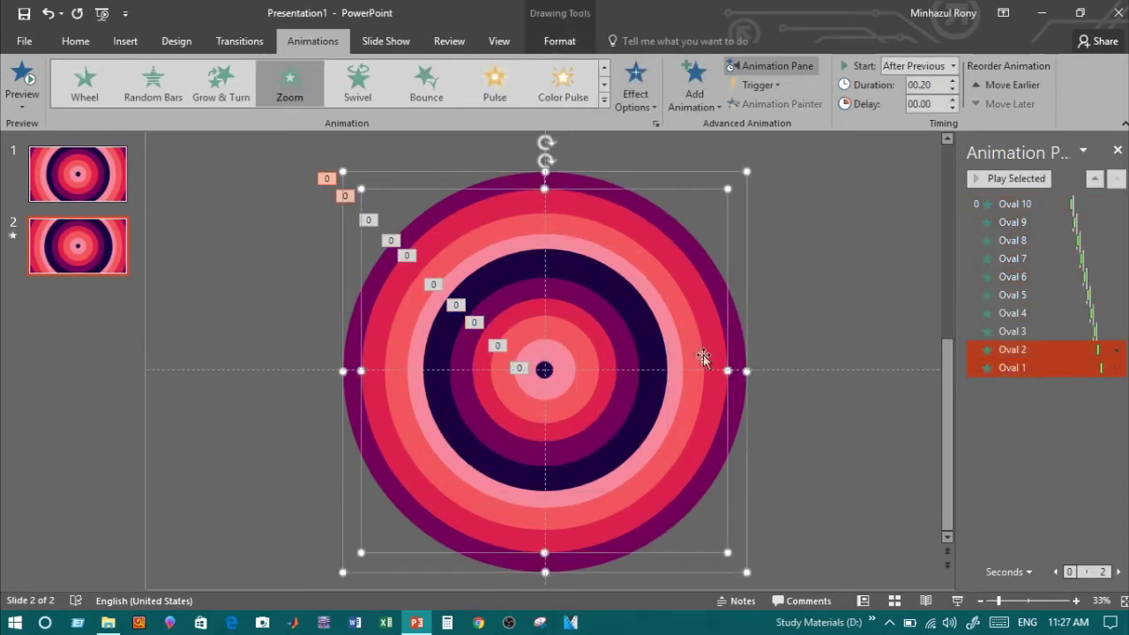
{"action": "left_click", "coordinate": [693, 357], "text": "shift"}
{"action": "left_click", "coordinate": [676, 358], "text": "shift"}
{"action": "left_click", "coordinate": [652, 359], "text": "shift"}
{"action": "left_click", "coordinate": [627, 359], "text": "shift"}
{"action": "left_click", "coordinate": [609, 360], "text": "shift"}
{"action": "left_click", "coordinate": [589, 361], "text": "shift"}
{"action": "left_click", "coordinate": [565, 367], "text": "shift"}
{"action": "left_click", "coordinate": [544, 371], "text": "shift"}
Add a Zoom exit effect to the rings, set to start After Previous, and preview.
{"action": "left_click", "coordinate": [694, 89]}
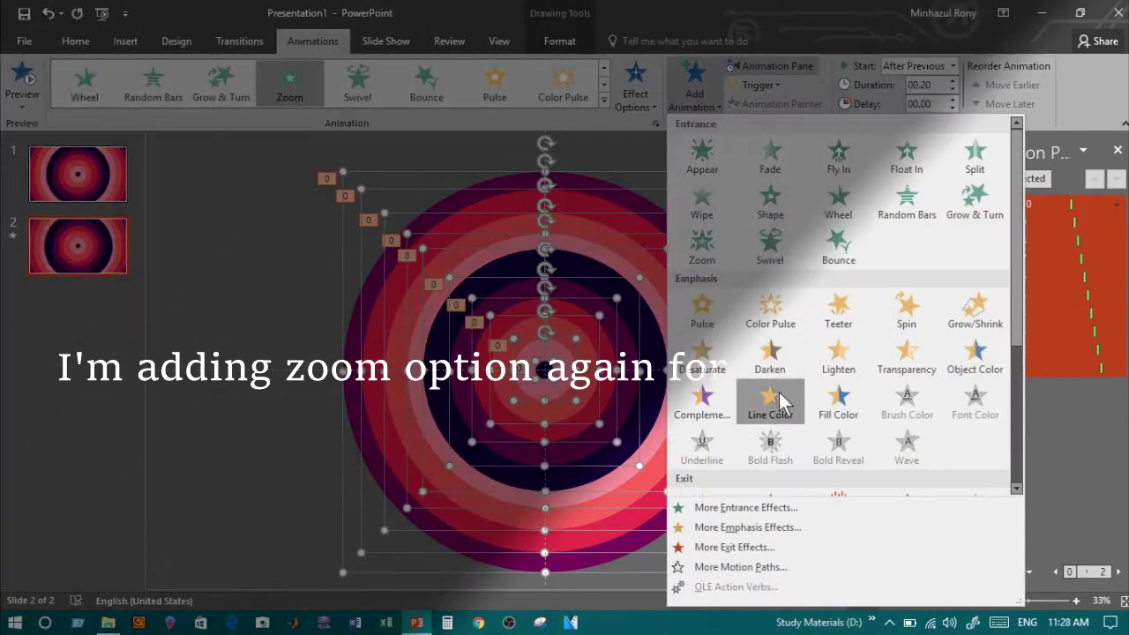
{"action": "scroll", "coordinate": [736, 375], "scroll_direction": "down", "scroll_amount": 3}
{"action": "left_click", "coordinate": [732, 370]}
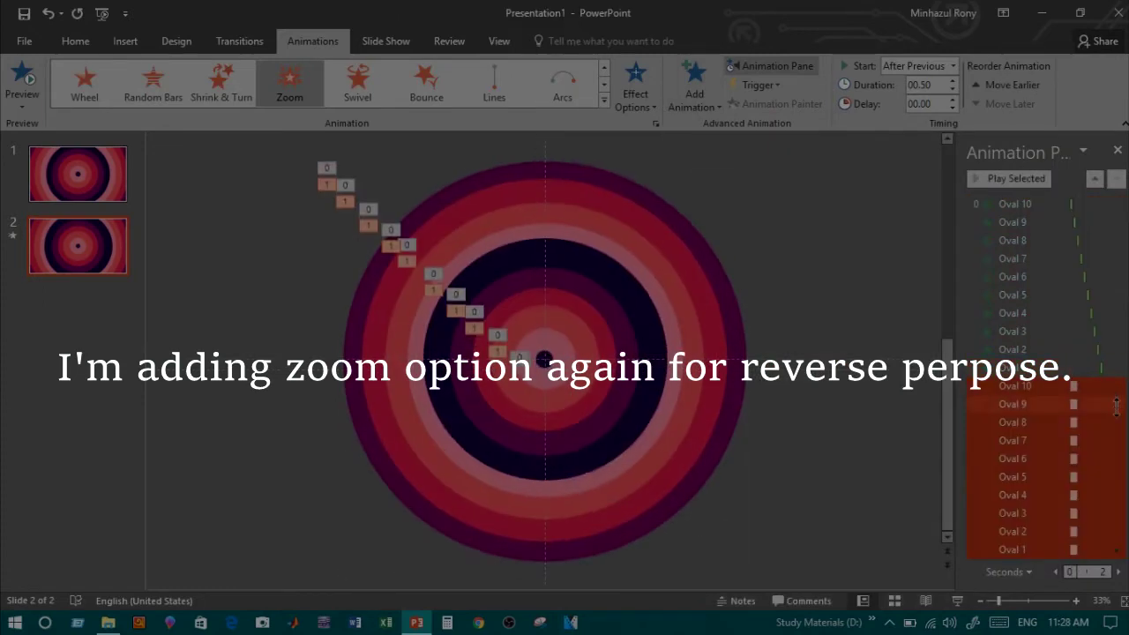
{"action": "left_click", "coordinate": [1116, 549]}
{"action": "left_click", "coordinate": [1073, 452]}
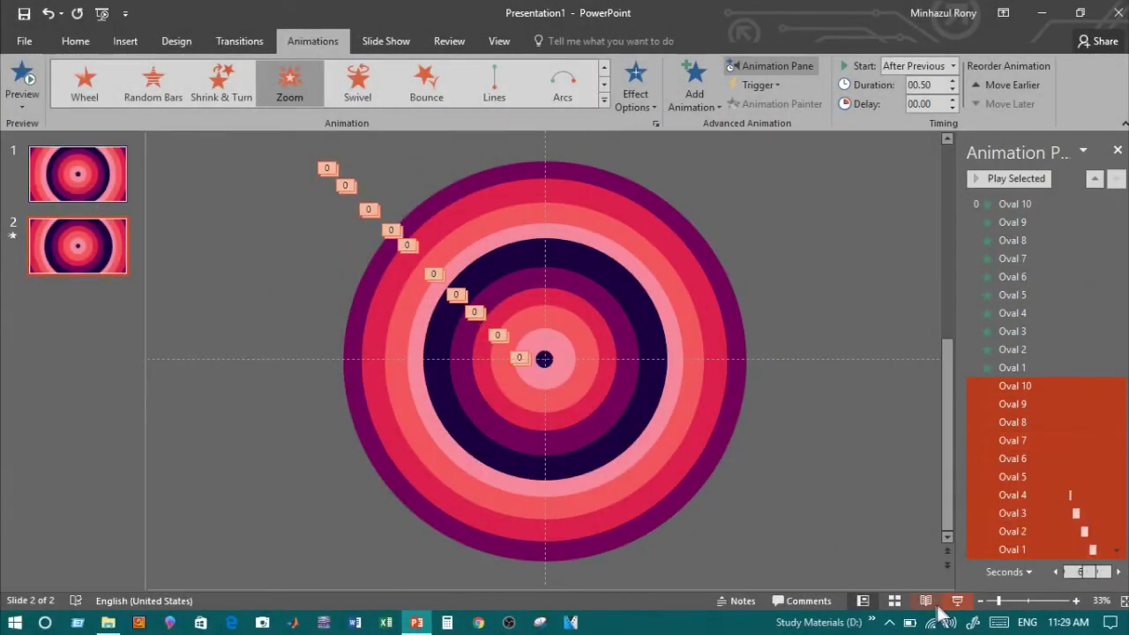
{"action": "left_click", "coordinate": [957, 600]}
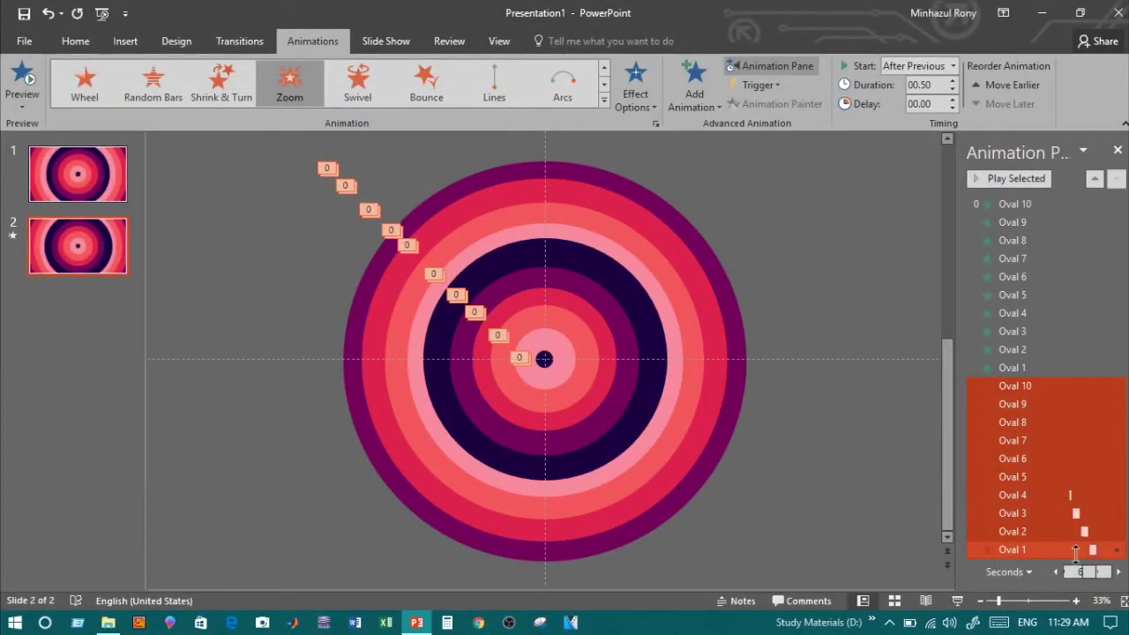
Change the exit Zoom animations' duration from 0.5 to 0.3 seconds and preview the slide show.
{"action": "left_click", "coordinate": [1116, 550]}
{"action": "left_click", "coordinate": [1017, 492]}
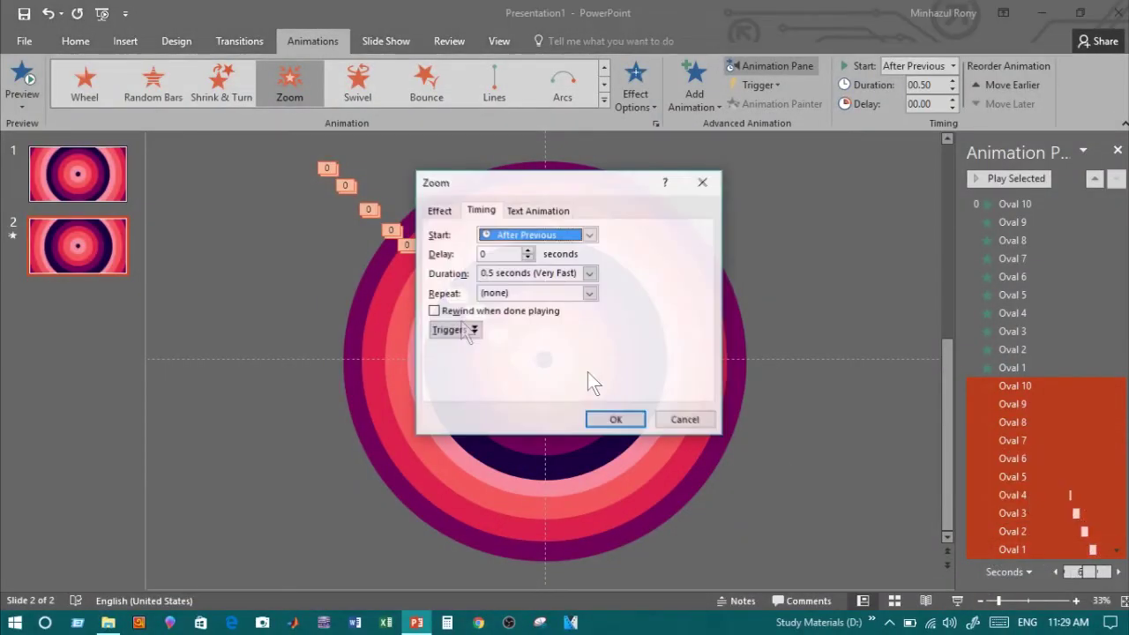
{"action": "left_click", "coordinate": [532, 273]}
{"action": "key", "text": "Home"}
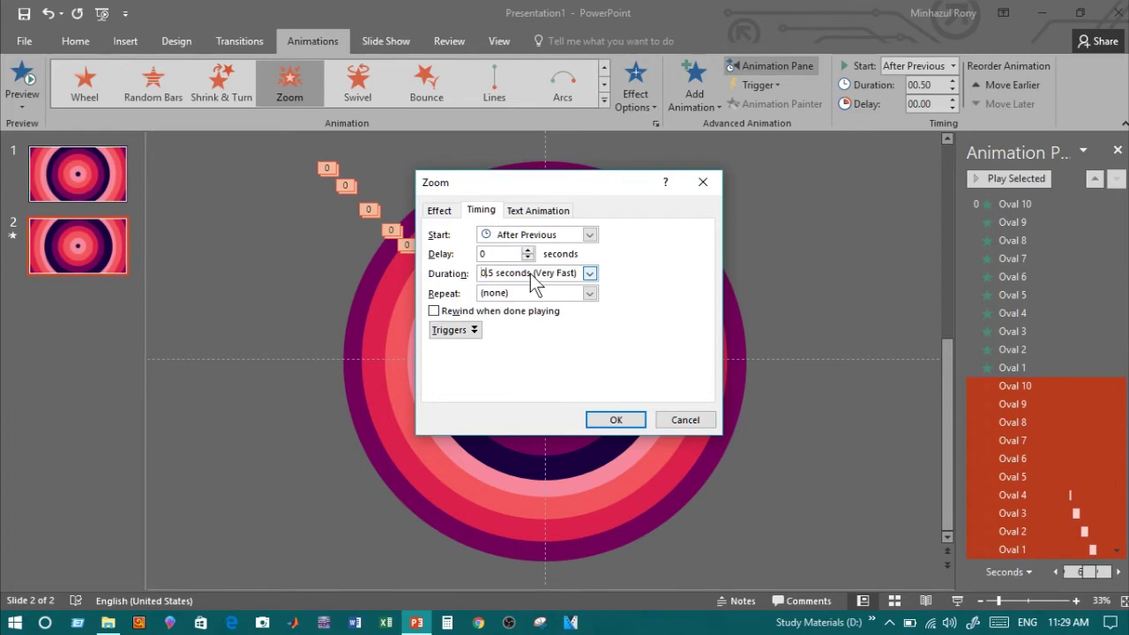
{"action": "key", "text": "Delete"}
{"action": "type", "text": "3"}
{"action": "key", "text": "Return"}
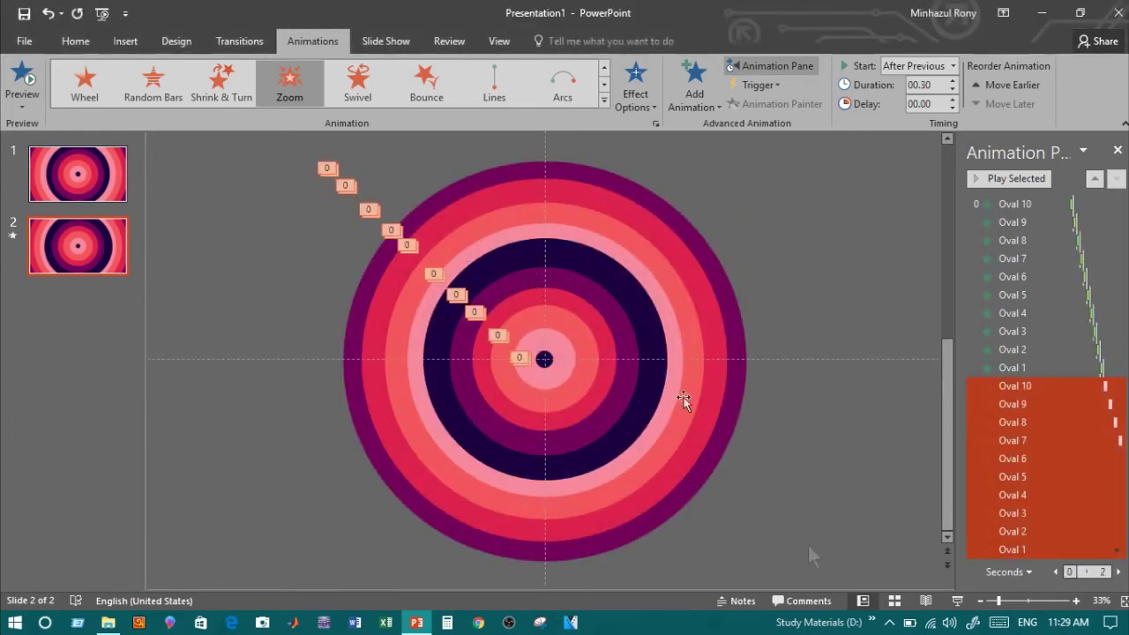
{"action": "left_click", "coordinate": [956, 600]}
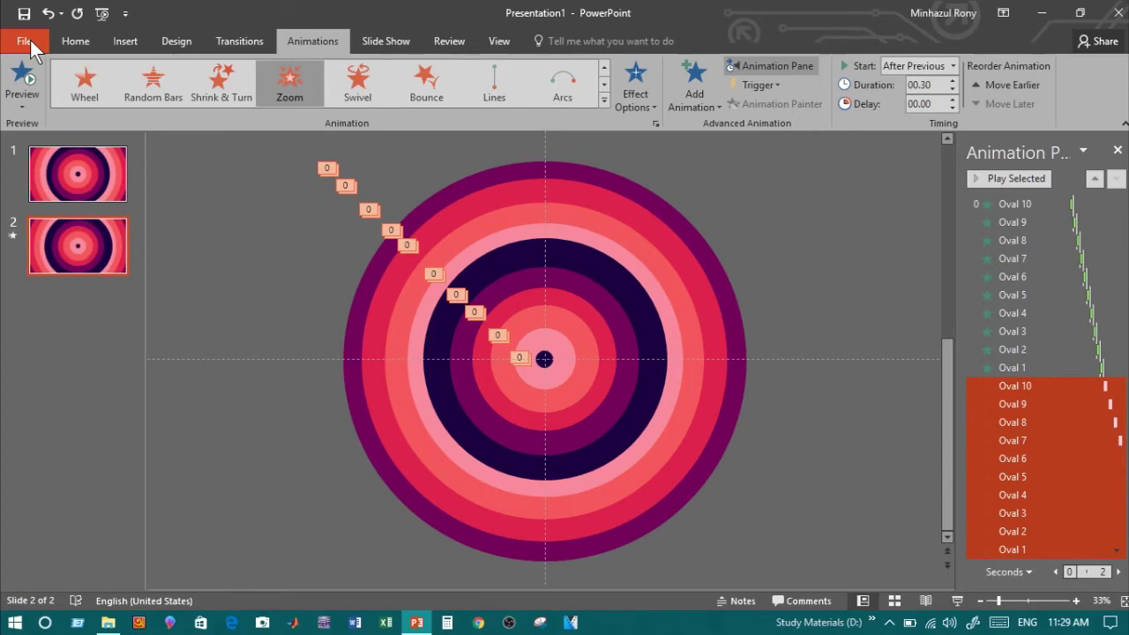
Begin a Save As to MPEG-4 Video in the LabVIEW Data folder under the ww name, then cancel.
{"action": "left_click", "coordinate": [30, 39]}
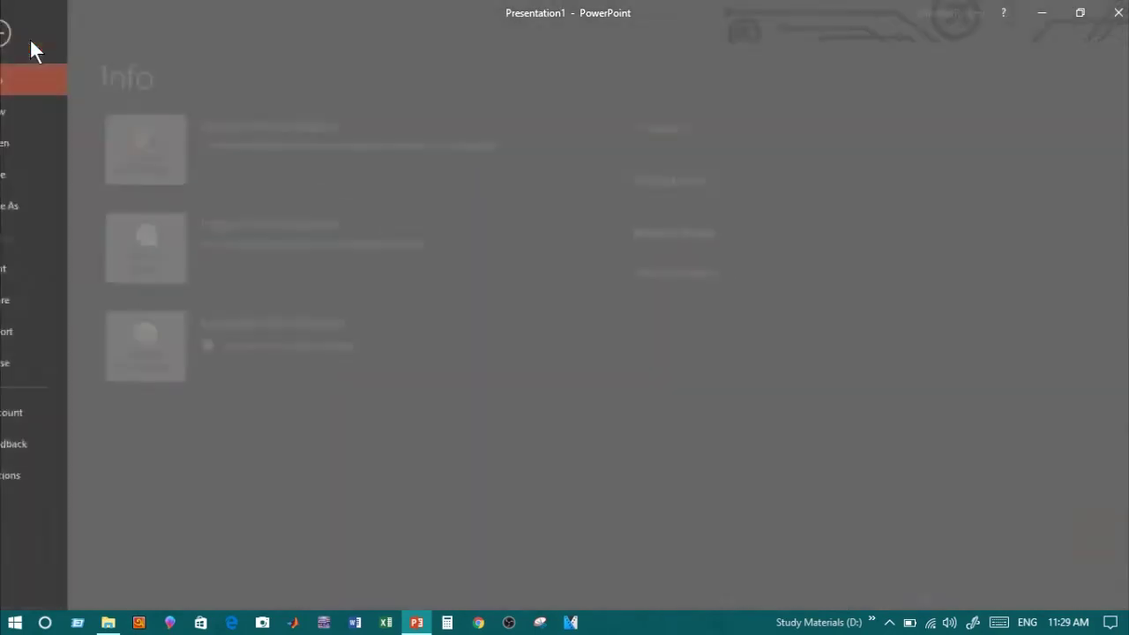
{"action": "left_click", "coordinate": [46, 198]}
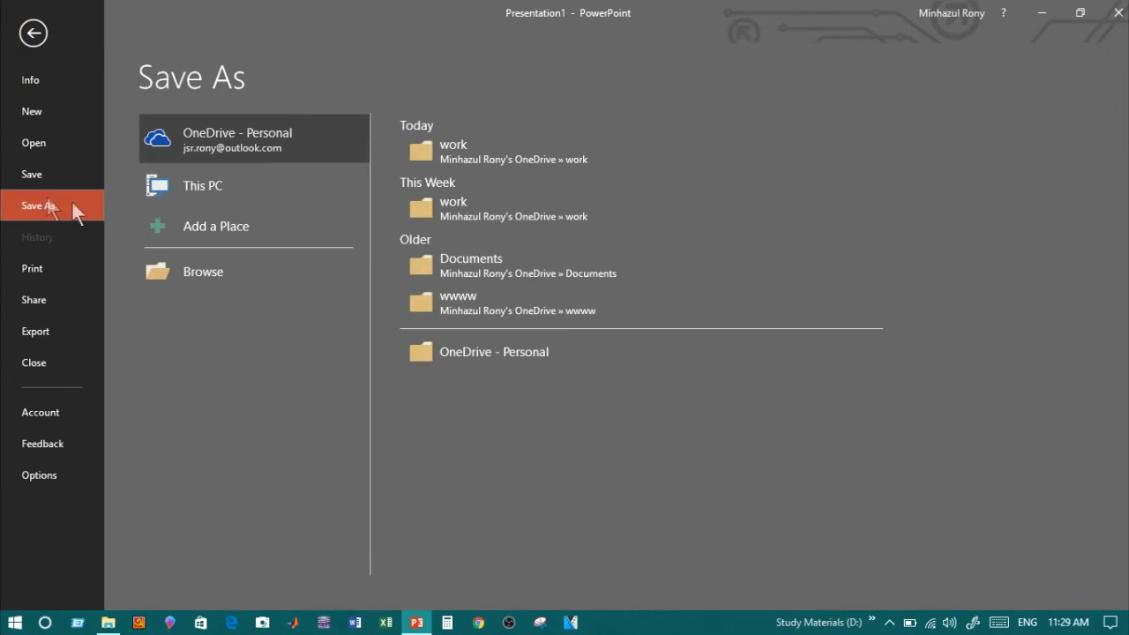
{"action": "left_click", "coordinate": [207, 271]}
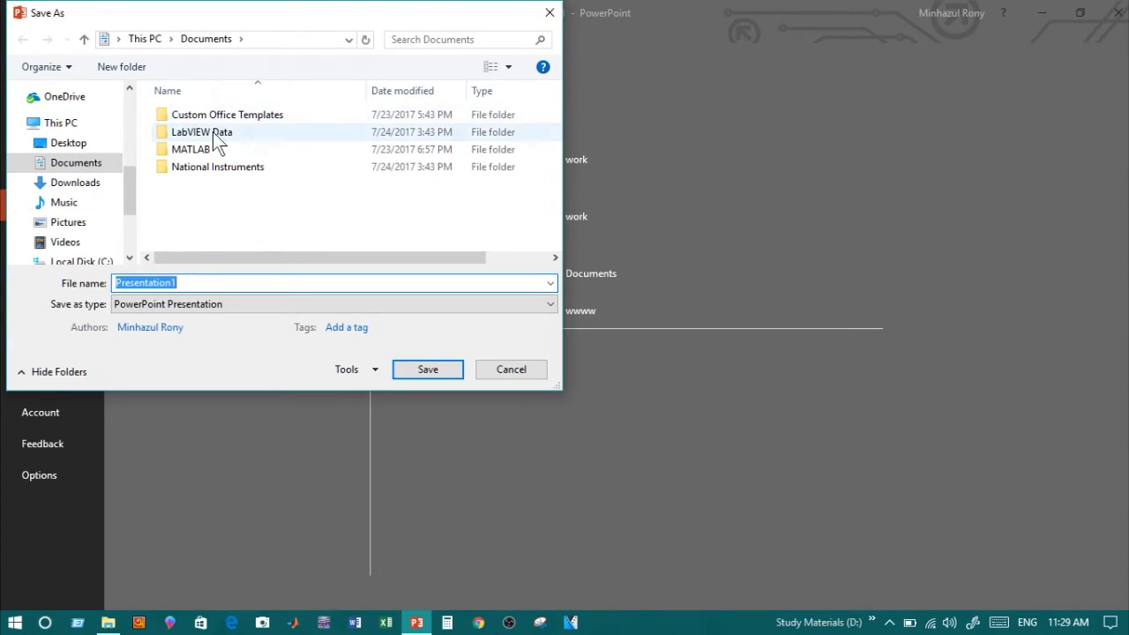
{"action": "left_click", "coordinate": [211, 132]}
{"action": "double_click", "coordinate": [210, 283]}
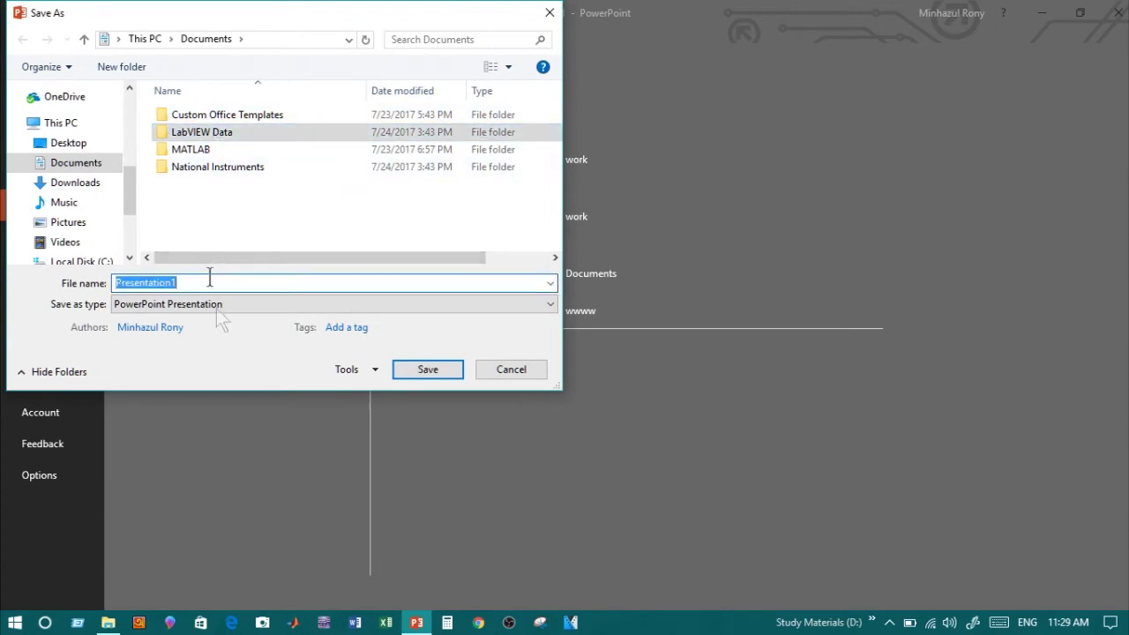
{"action": "left_click", "coordinate": [195, 302]}
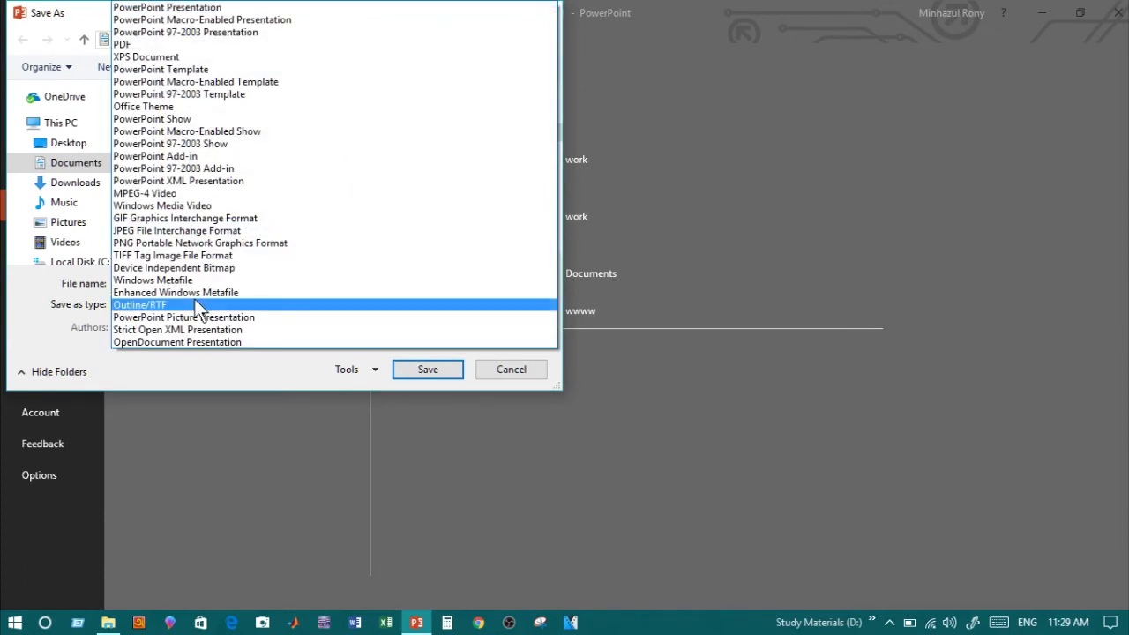
{"action": "left_click", "coordinate": [161, 193]}
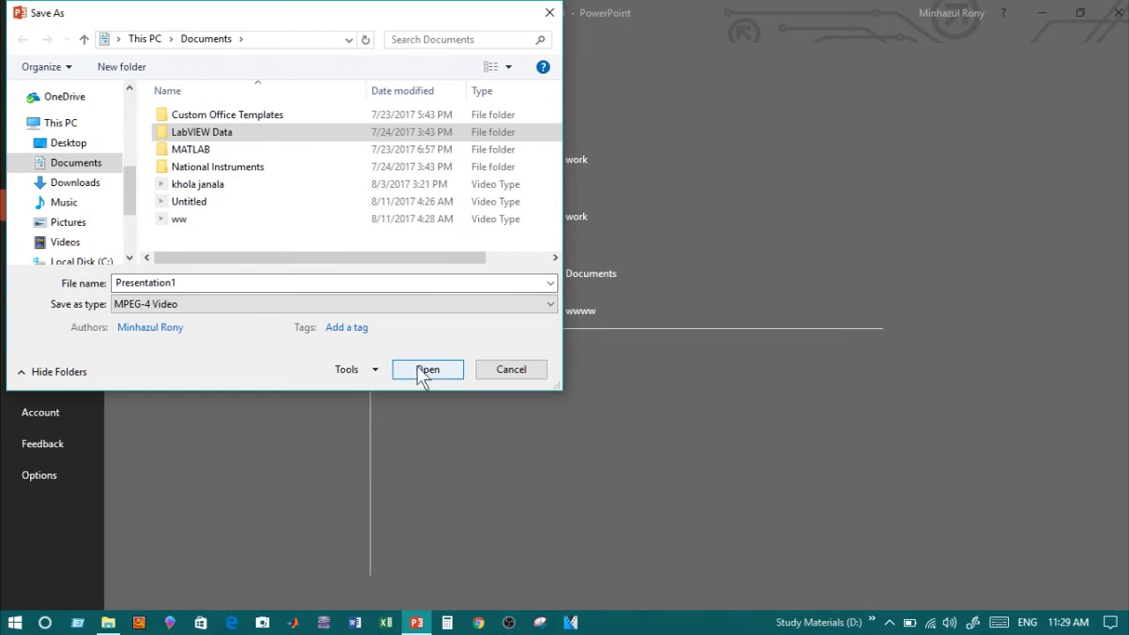
{"action": "left_click", "coordinate": [265, 220]}
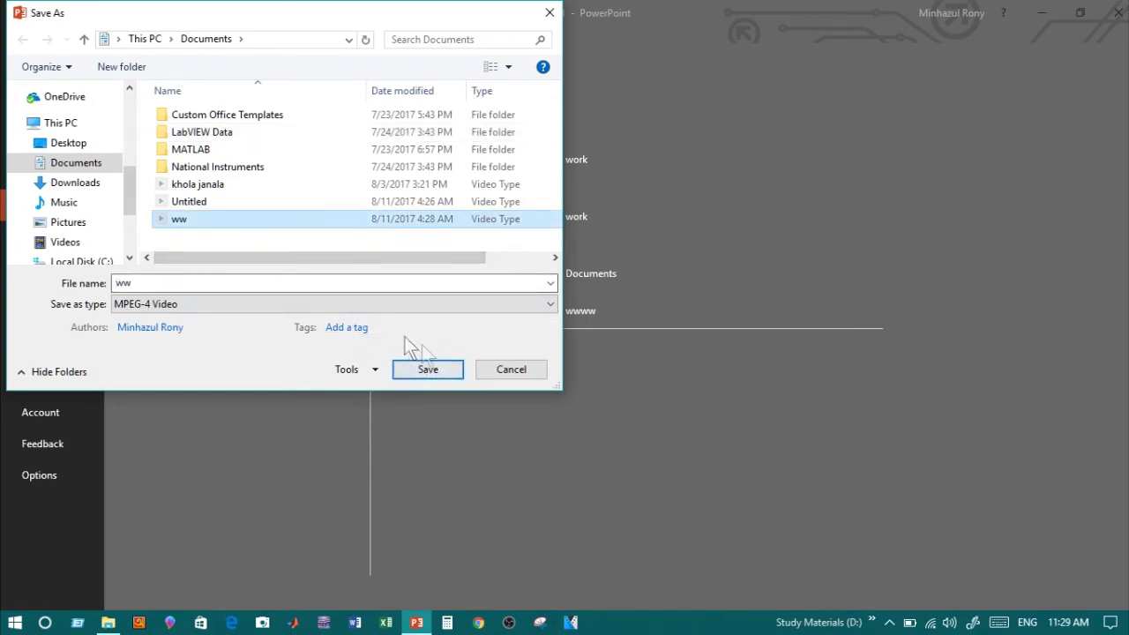
{"action": "left_click", "coordinate": [510, 374]}
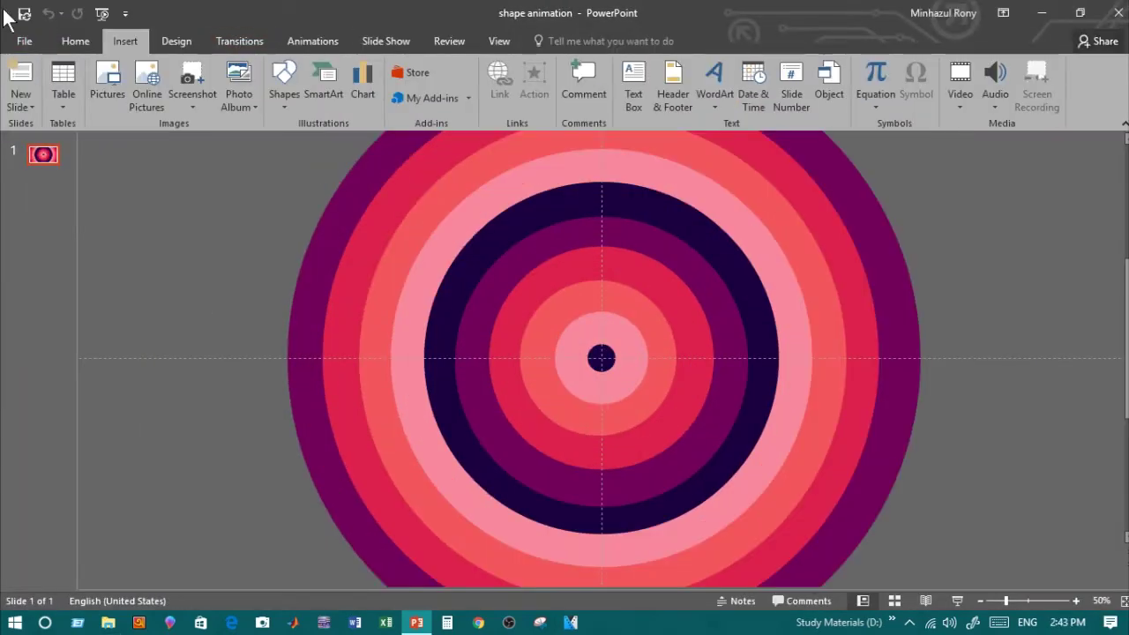
Insert Screenshot (32) from the Screenshots folder as a colour reference picture.
{"action": "left_click", "coordinate": [114, 82]}
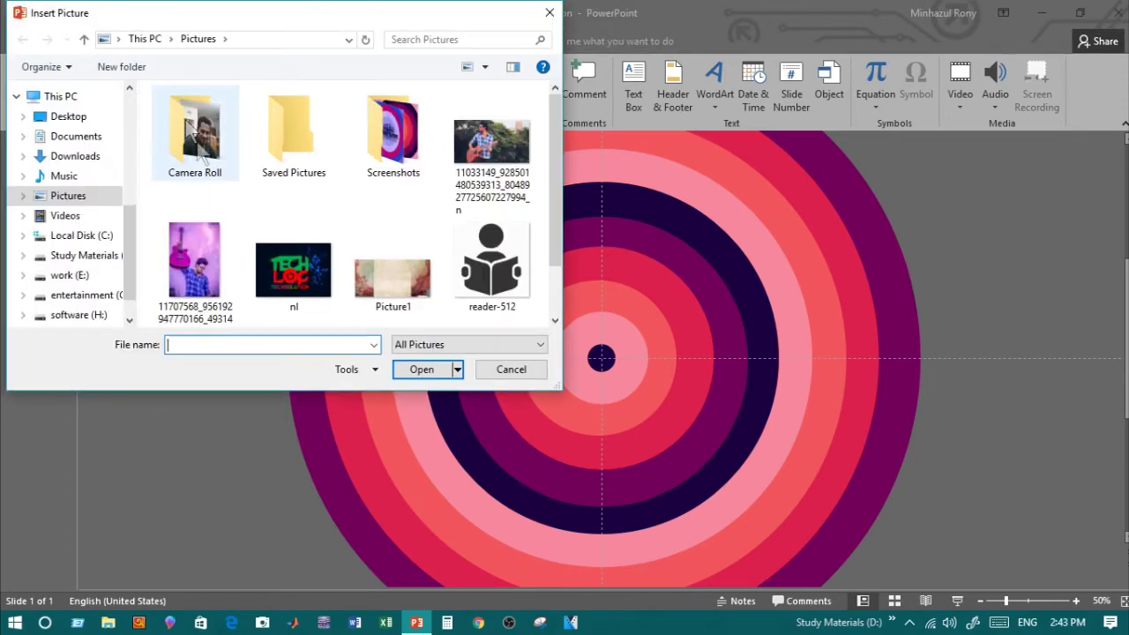
{"action": "double_click", "coordinate": [382, 141]}
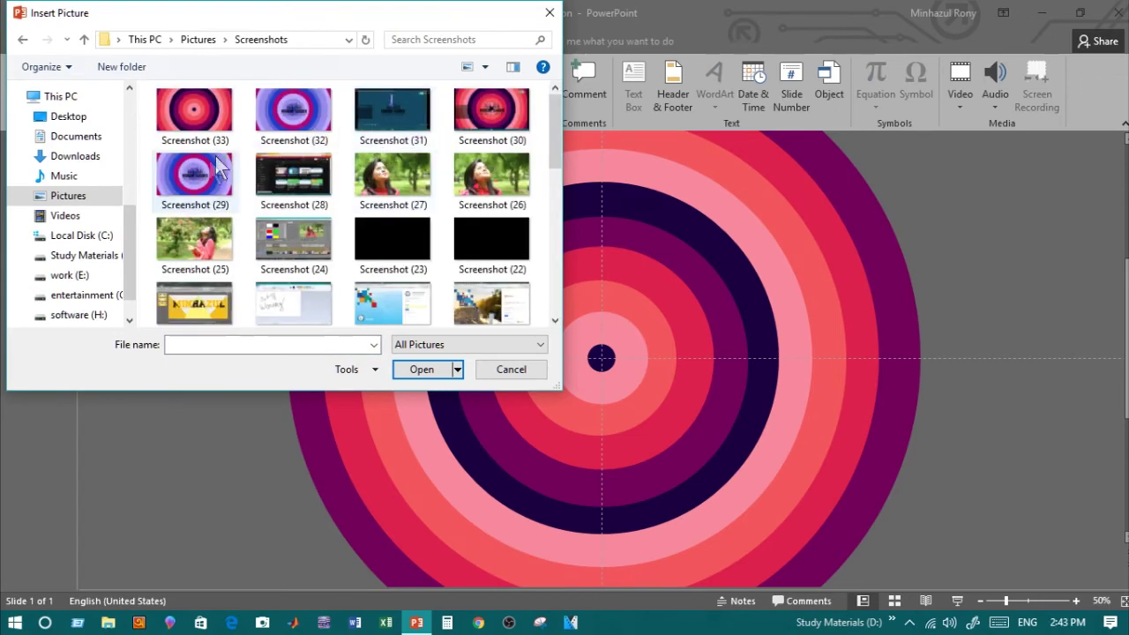
{"action": "left_click", "coordinate": [207, 168]}
{"action": "double_click", "coordinate": [295, 105]}
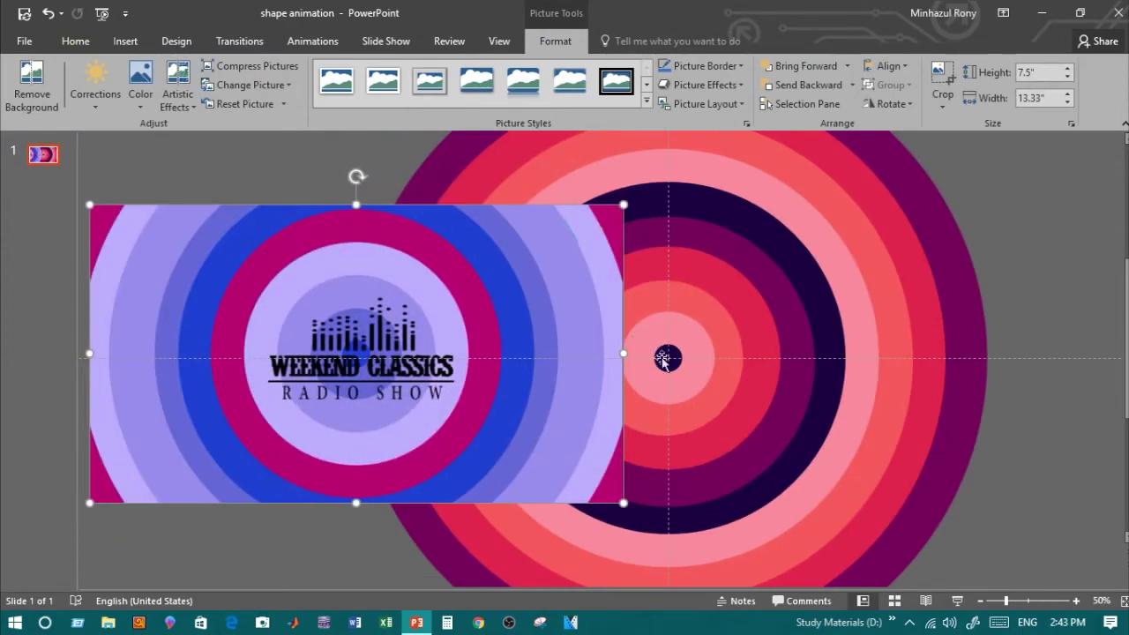
Eyedrop the picture's blue onto the centre circle and blue-violet onto the pink circle around it.
{"action": "left_click", "coordinate": [662, 357]}
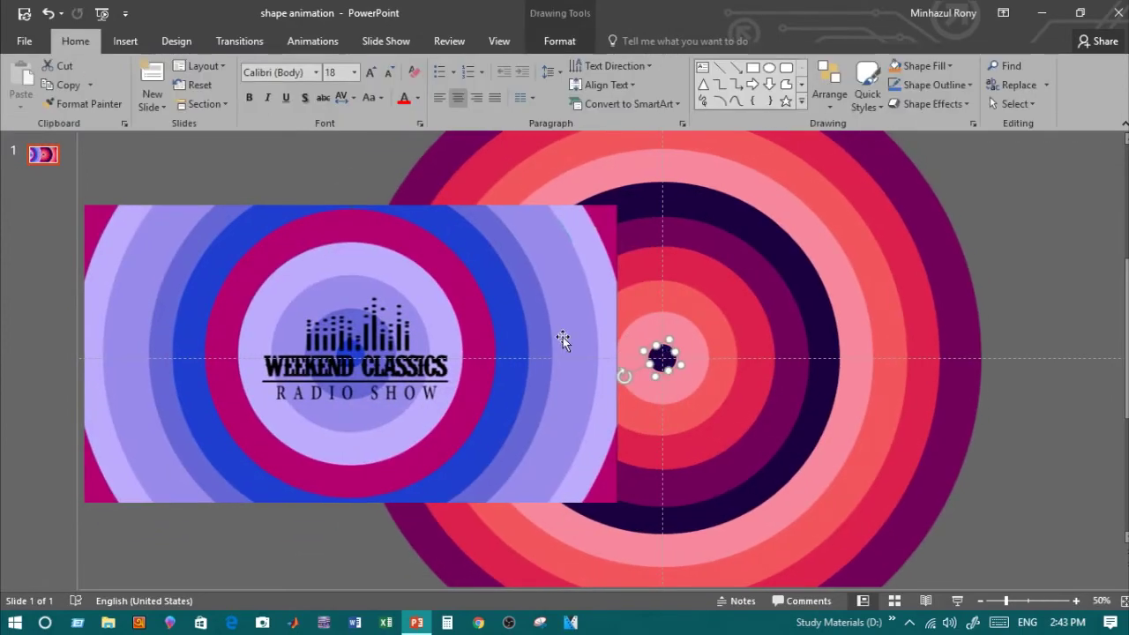
{"action": "left_click", "coordinate": [563, 41]}
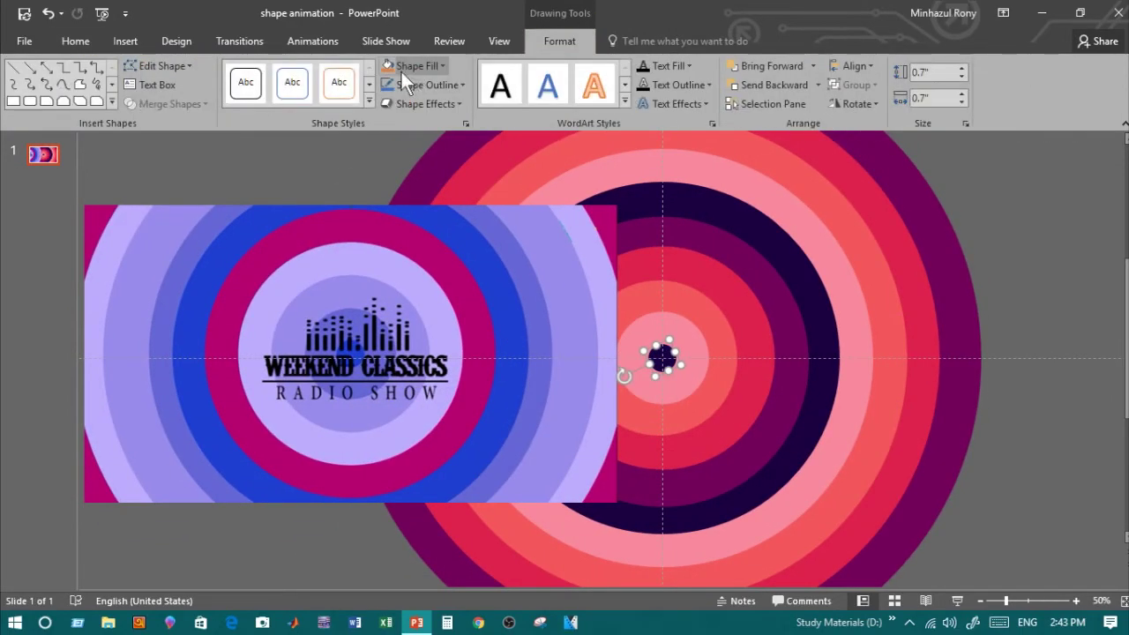
{"action": "left_click", "coordinate": [407, 66]}
{"action": "left_click", "coordinate": [426, 285]}
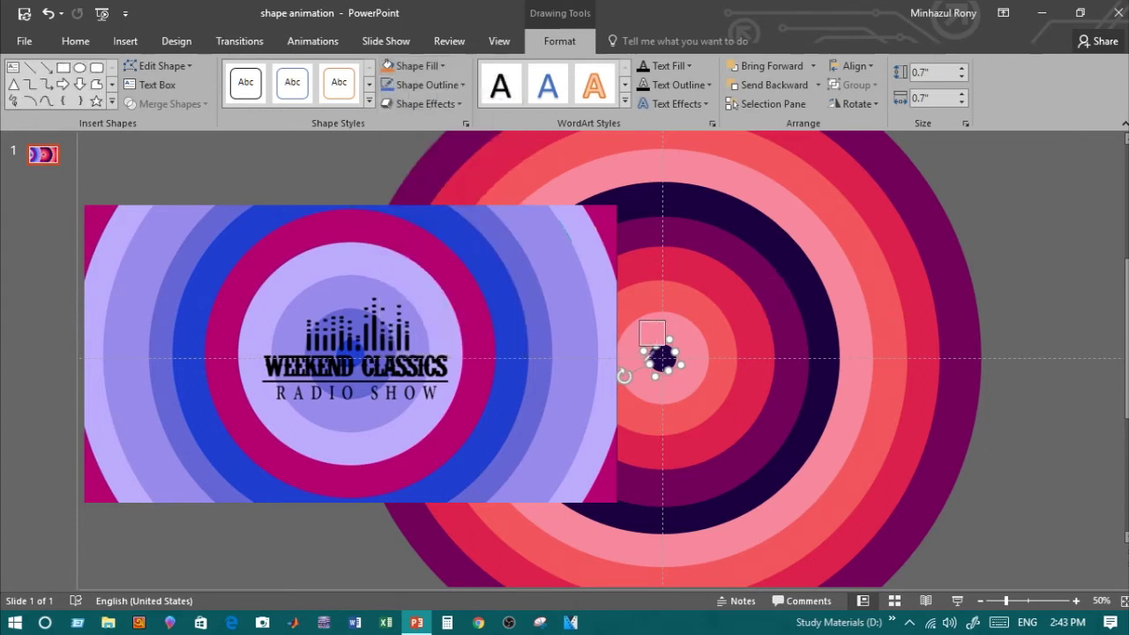
{"action": "left_click", "coordinate": [362, 350]}
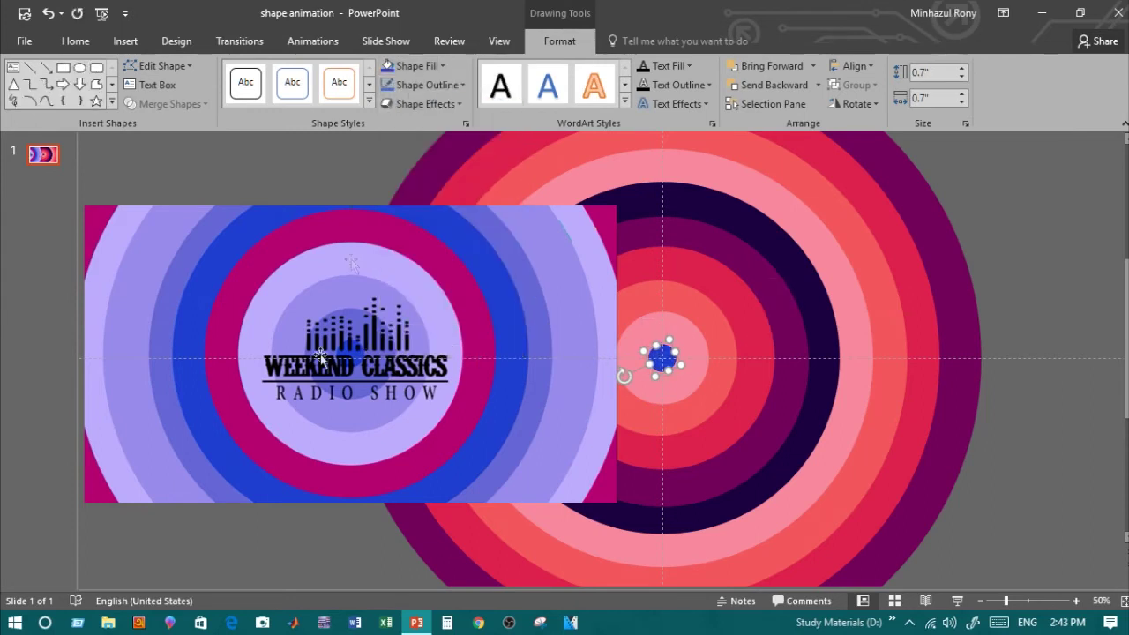
{"action": "left_click", "coordinate": [686, 340]}
{"action": "left_click", "coordinate": [422, 66]}
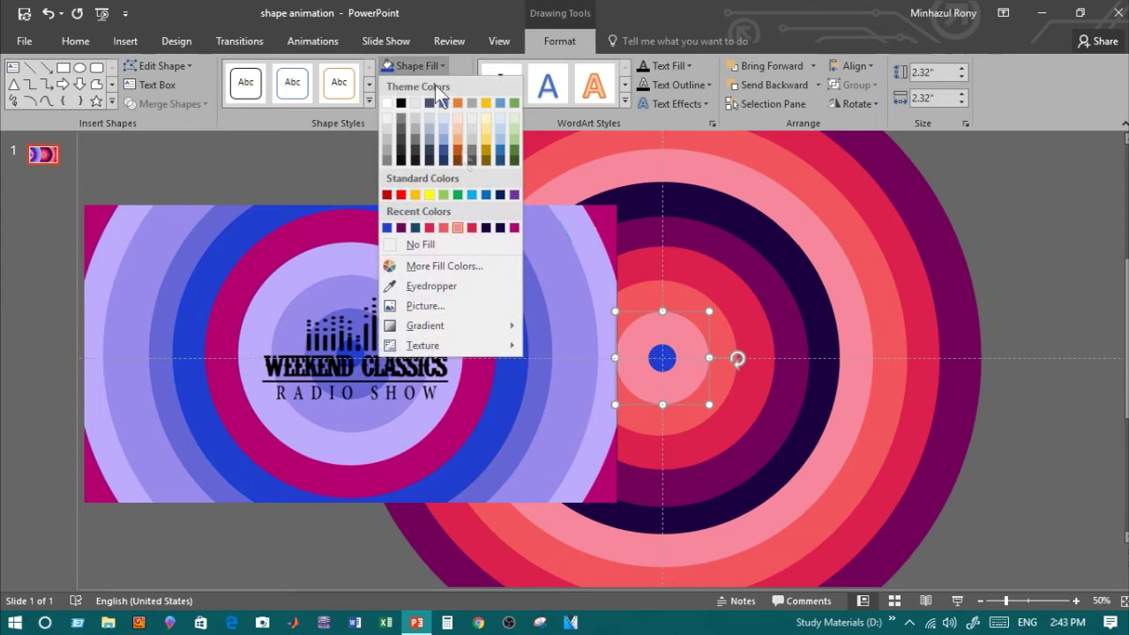
{"action": "left_click", "coordinate": [425, 284]}
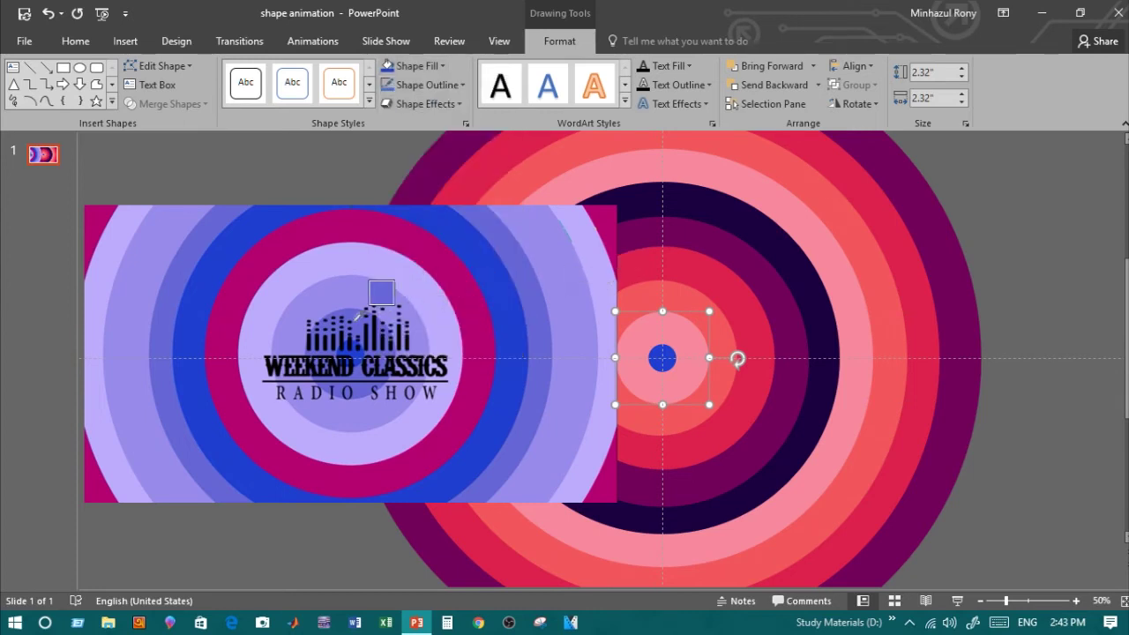
{"action": "left_click", "coordinate": [358, 313]}
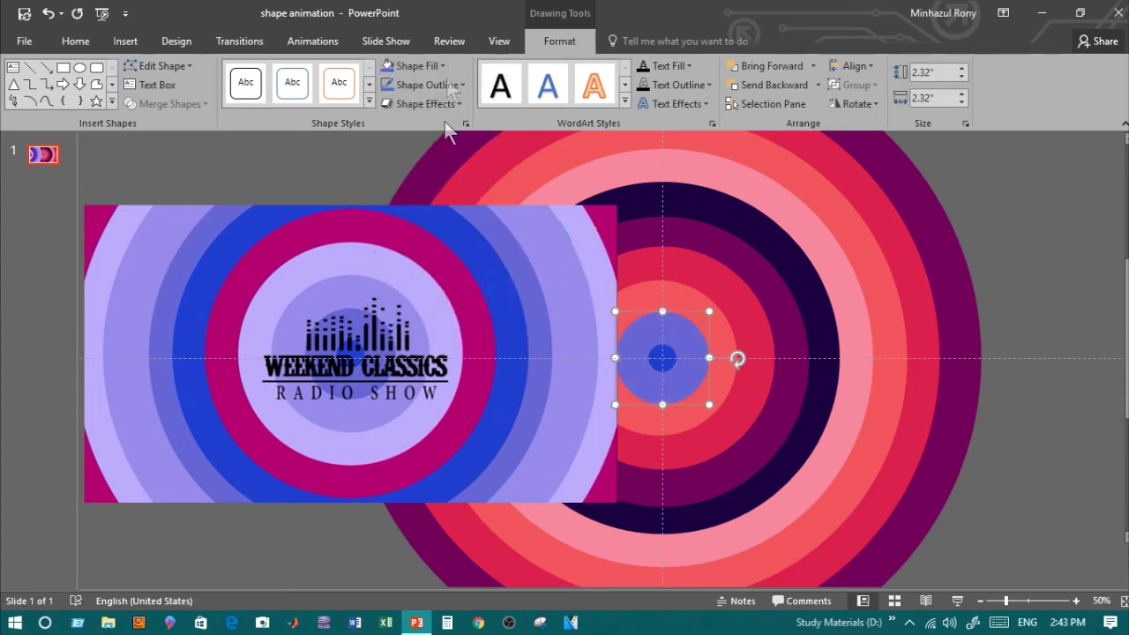
Recolour the coral, dark and next outward rings with lavender tones sampled from the picture.
{"action": "left_click", "coordinate": [439, 66]}
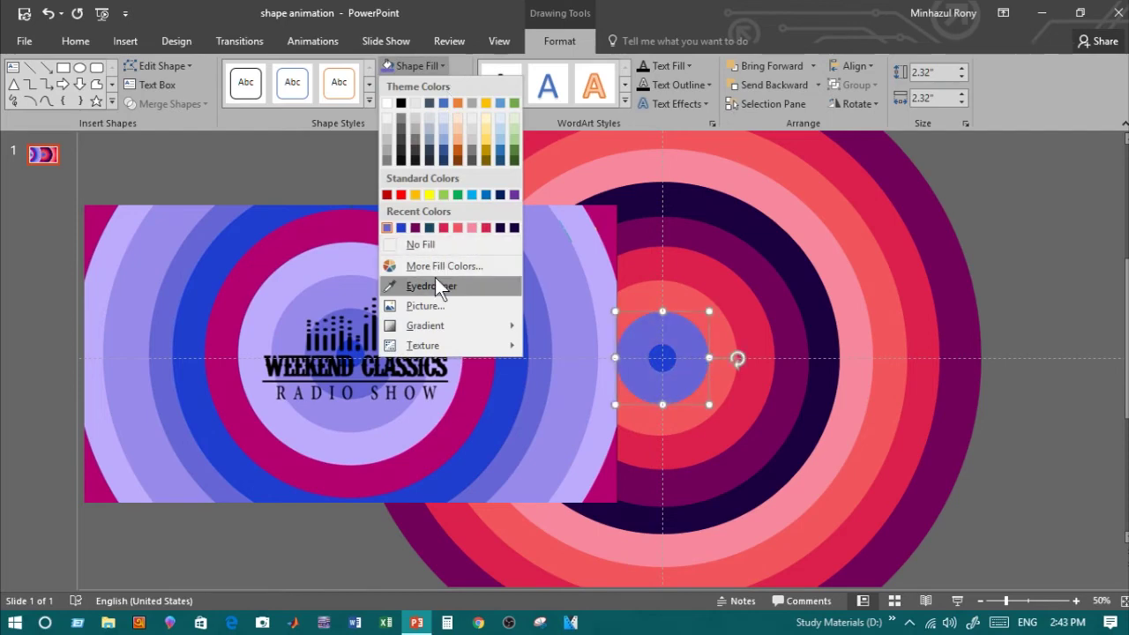
{"action": "left_click", "coordinate": [434, 280]}
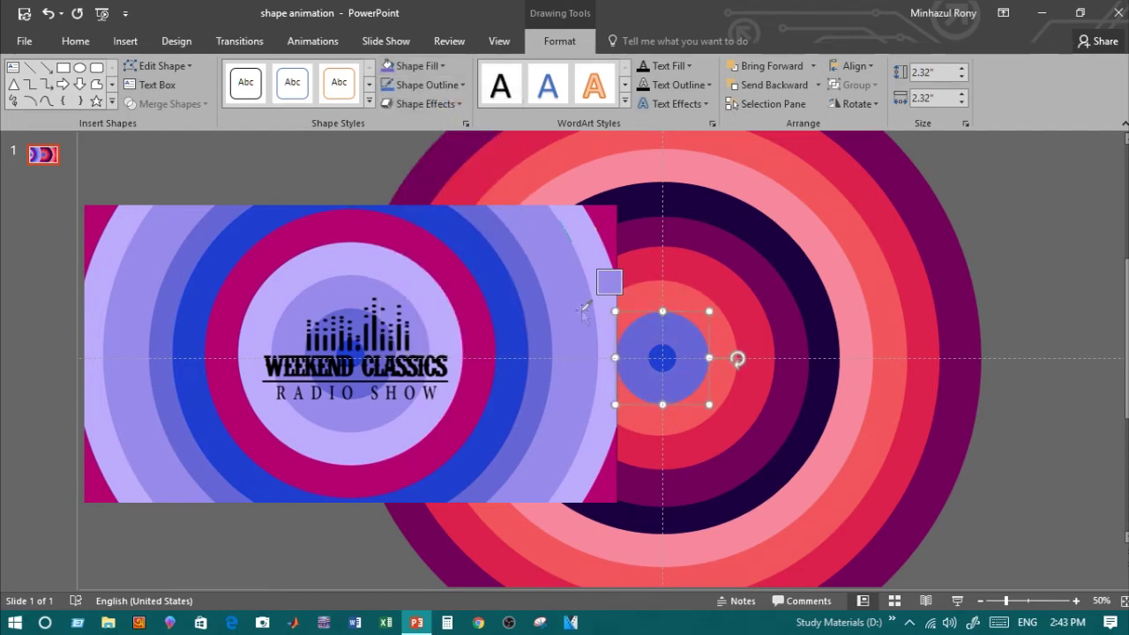
{"action": "left_click", "coordinate": [617, 299]}
{"action": "left_click", "coordinate": [420, 84]}
{"action": "left_click", "coordinate": [414, 67]}
{"action": "left_click", "coordinate": [386, 228]}
{"action": "left_click", "coordinate": [432, 286]}
{"action": "left_click", "coordinate": [368, 233]}
{"action": "left_click", "coordinate": [780, 265]}
{"action": "left_click", "coordinate": [415, 66]}
{"action": "left_click", "coordinate": [433, 286]}
{"action": "left_click", "coordinate": [388, 228]}
{"action": "left_click", "coordinate": [414, 66]}
{"action": "left_click", "coordinate": [432, 285]}
{"action": "left_click", "coordinate": [414, 66]}
Colour the 10.53", 12.2" and 13.92" rings in lavender shades eyedropped from the picture.
{"action": "left_click", "coordinate": [432, 286]}
{"action": "left_click", "coordinate": [167, 224]}
{"action": "left_click", "coordinate": [503, 196]}
{"action": "left_click", "coordinate": [415, 66]}
{"action": "left_click", "coordinate": [432, 285]}
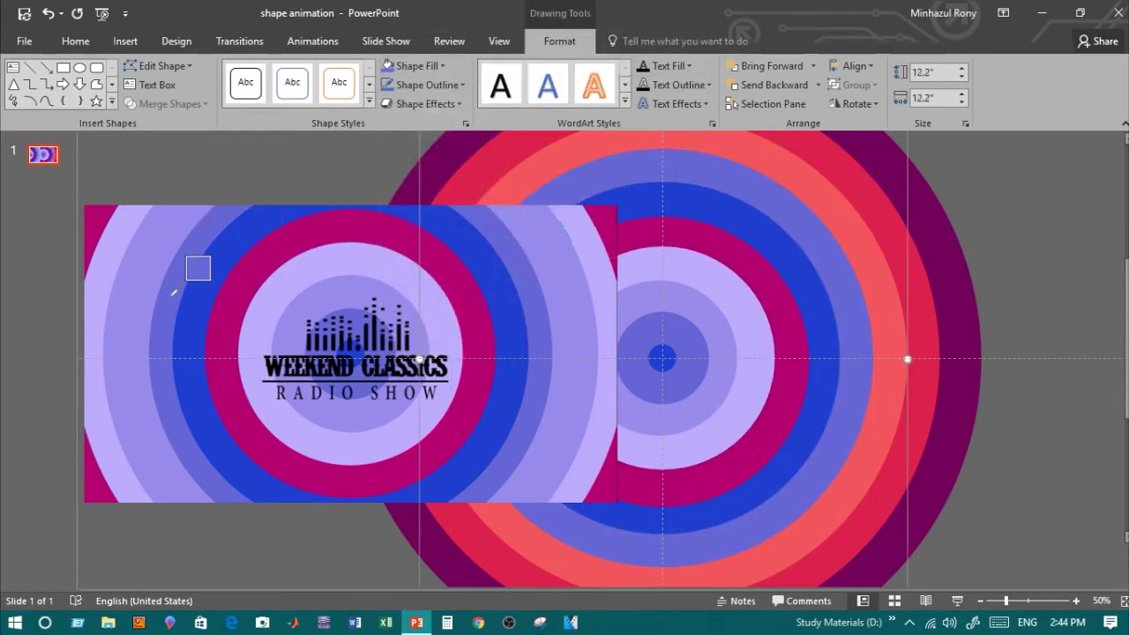
{"action": "left_click", "coordinate": [174, 291]}
{"action": "left_click", "coordinate": [414, 67]}
{"action": "left_click", "coordinate": [432, 286]}
{"action": "left_click", "coordinate": [168, 299]}
{"action": "left_click", "coordinate": [814, 212]}
{"action": "left_click", "coordinate": [414, 66]}
{"action": "left_click", "coordinate": [432, 285]}
Colour the outer 15.83" ring magenta from the picture, then delete the reference picture.
{"action": "left_click", "coordinate": [168, 298]}
{"action": "left_click", "coordinate": [950, 227]}
{"action": "left_click", "coordinate": [414, 66]}
{"action": "left_click", "coordinate": [432, 285]}
{"action": "left_click", "coordinate": [97, 230]}
{"action": "left_click", "coordinate": [483, 342]}
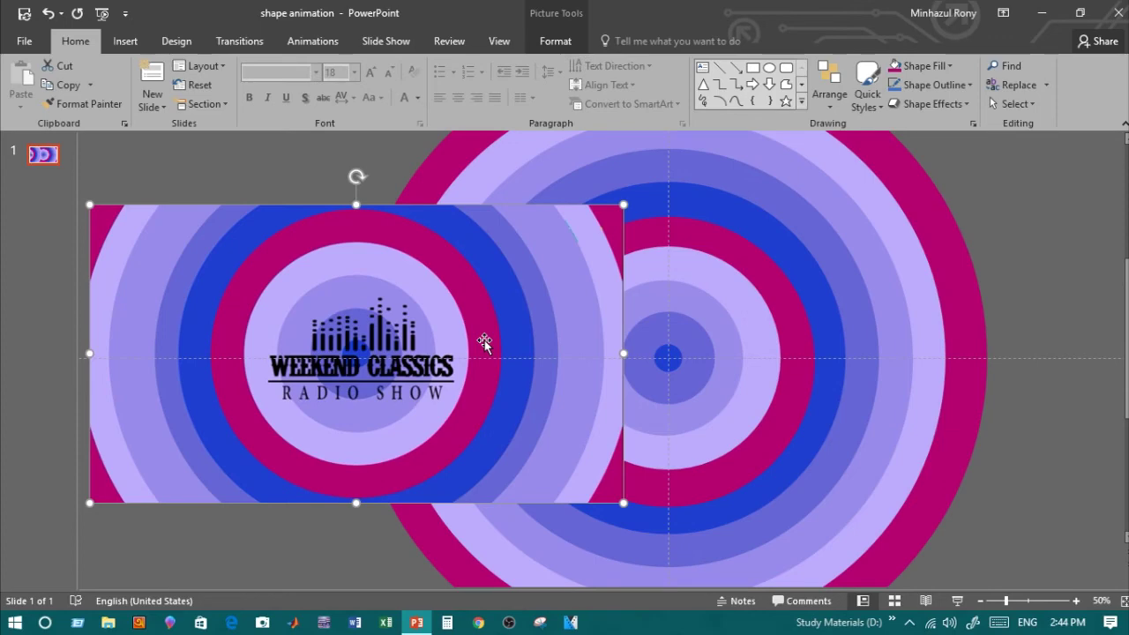
{"action": "key", "text": "Delete"}
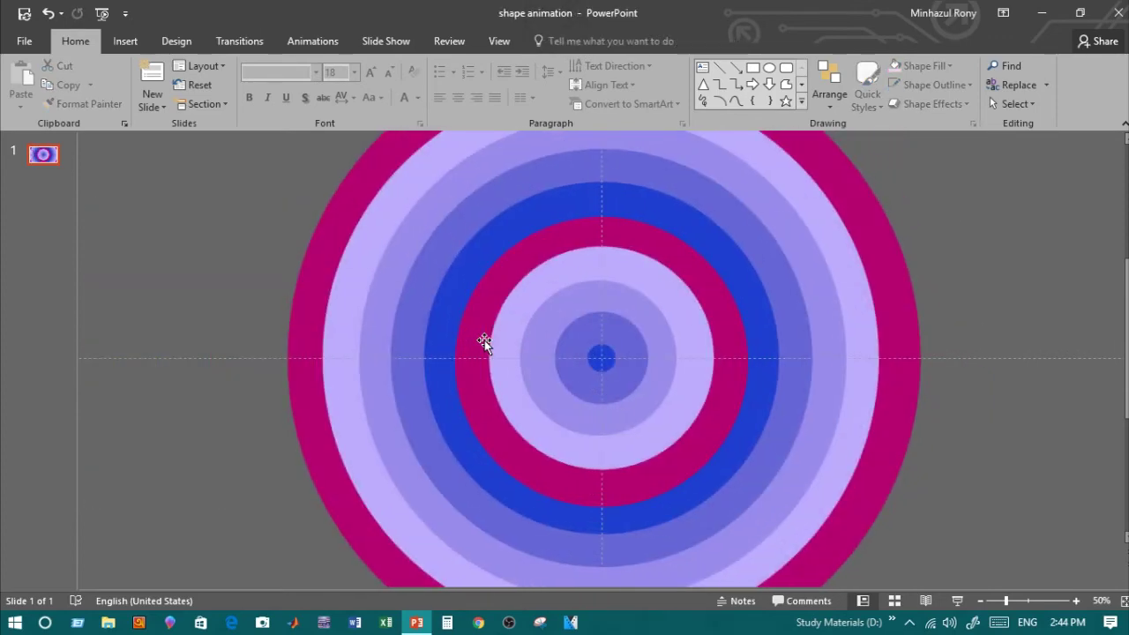
Select all the recoloured rings, centre to outermost magenta, and apply the Wheel entrance effect.
{"action": "left_click", "coordinate": [608, 358]}
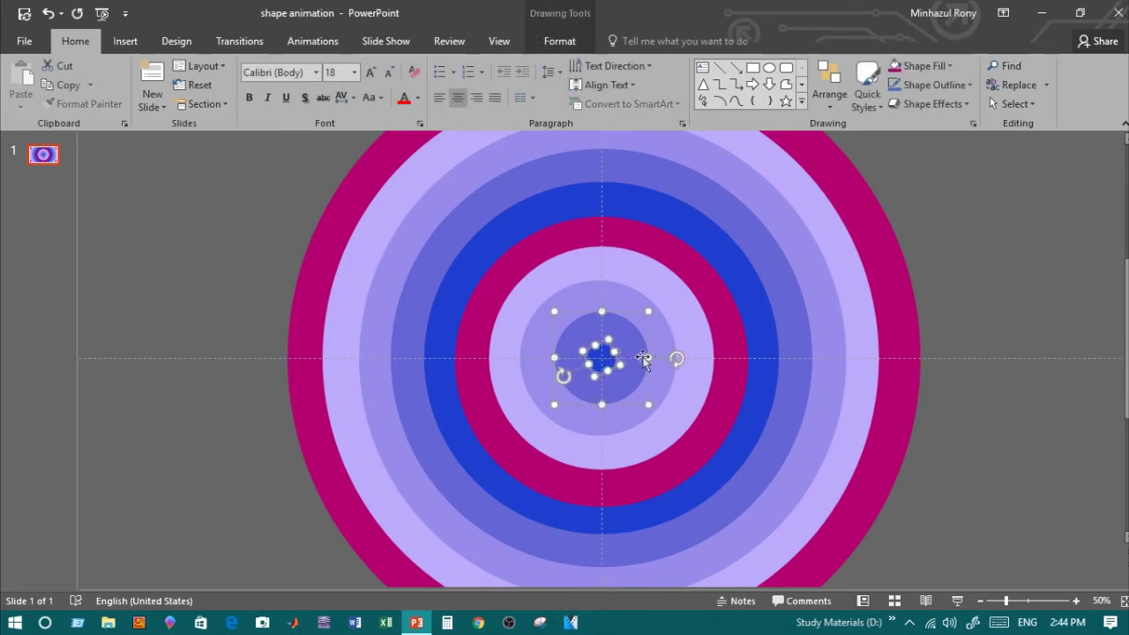
{"action": "left_click", "coordinate": [661, 352], "text": "shift"}
{"action": "left_click", "coordinate": [692, 341], "text": "shift"}
{"action": "left_click", "coordinate": [740, 334], "text": "shift"}
{"action": "left_click", "coordinate": [776, 333], "text": "shift"}
{"action": "left_click", "coordinate": [795, 332], "text": "shift"}
{"action": "left_click", "coordinate": [820, 331], "text": "shift"}
{"action": "left_click", "coordinate": [870, 339], "text": "shift"}
{"action": "left_click", "coordinate": [893, 336], "text": "shift"}
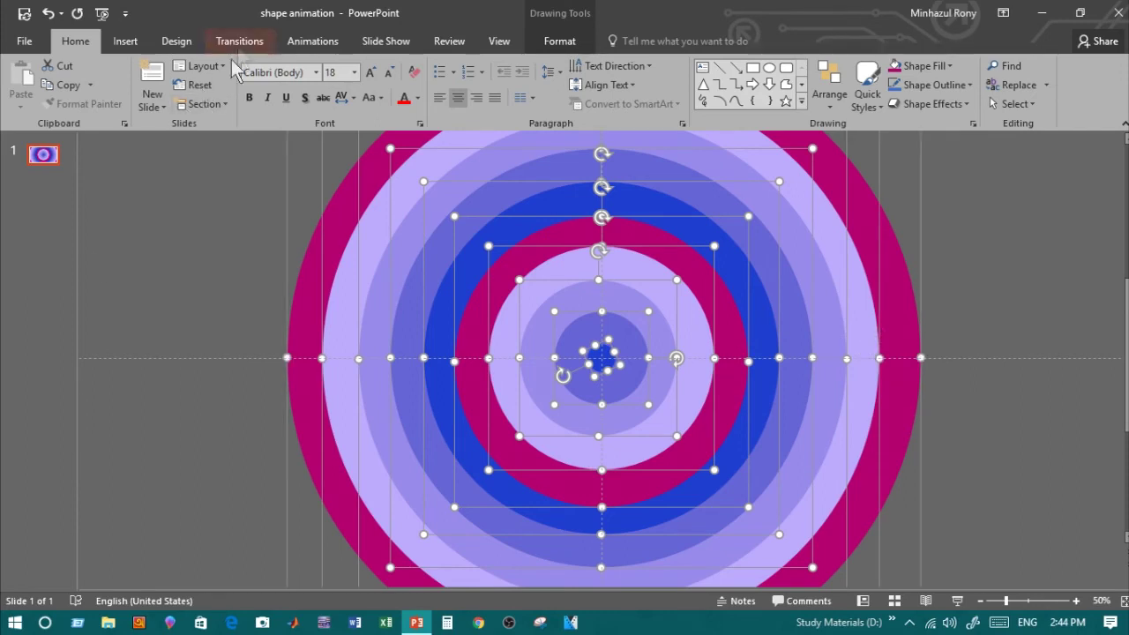
{"action": "left_click", "coordinate": [313, 41]}
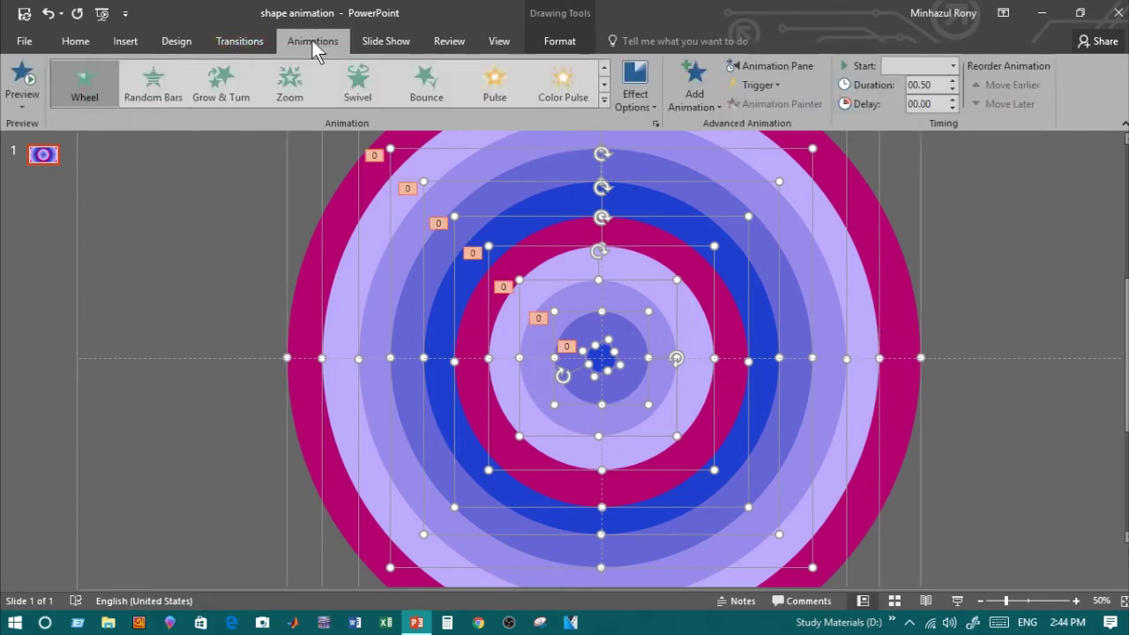
{"action": "left_click", "coordinate": [99, 94]}
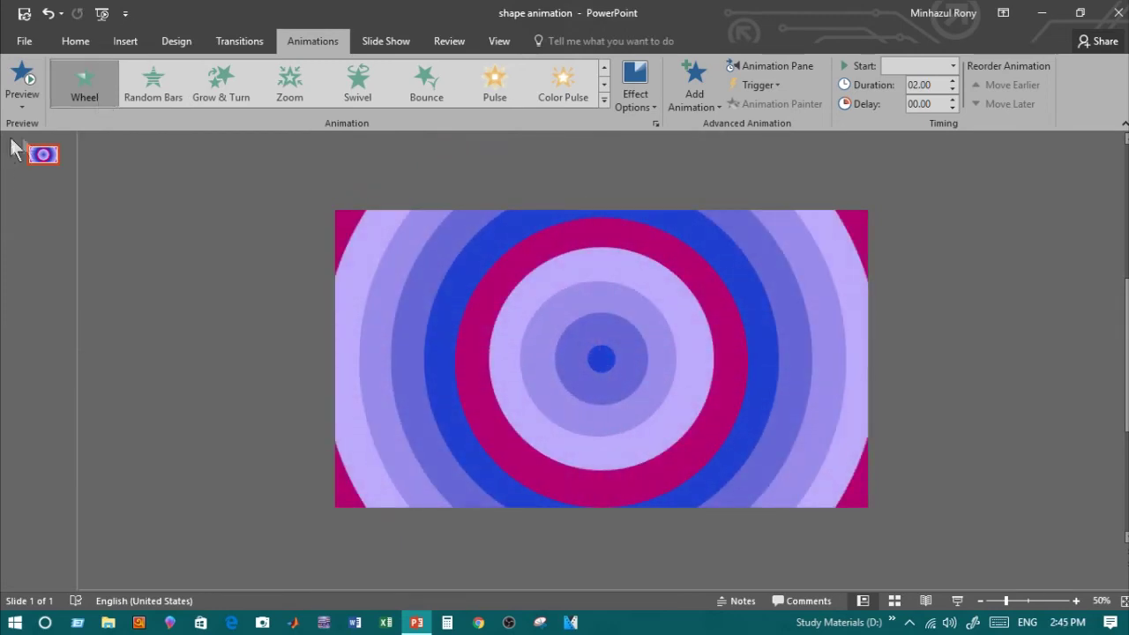
Play the slide show to watch the ring animations, then return to editing.
{"action": "left_click", "coordinate": [957, 601]}
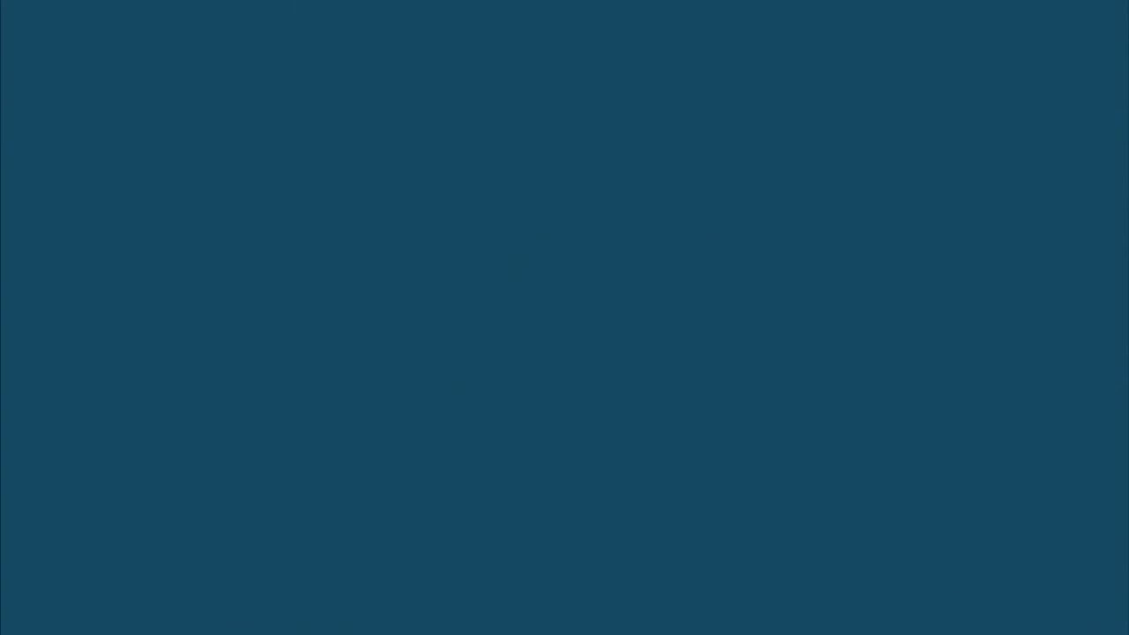
{"action": "key", "text": "space"}
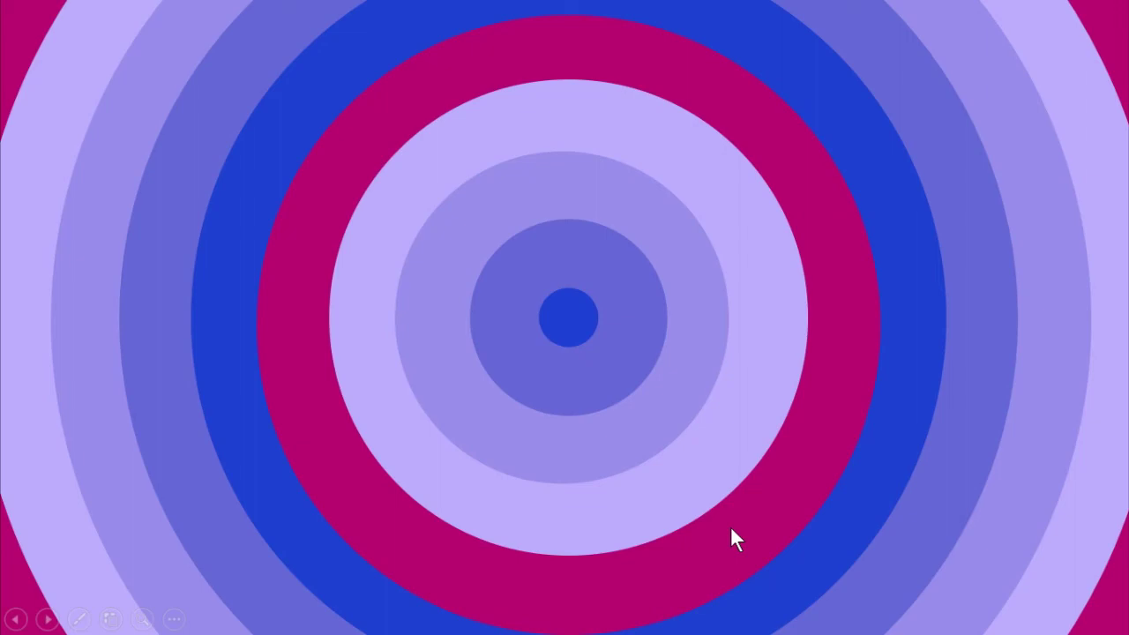
{"action": "key", "text": "Escape"}
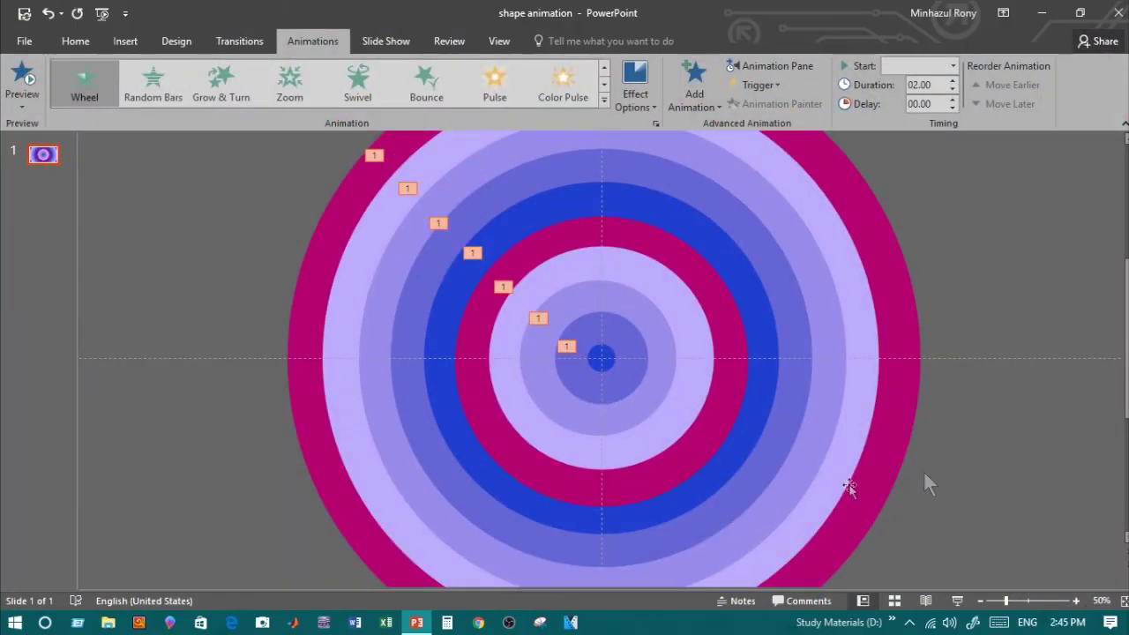
In the Animation Pane, set all ten ring animations to start With Previous.
{"action": "left_click", "coordinate": [804, 68]}
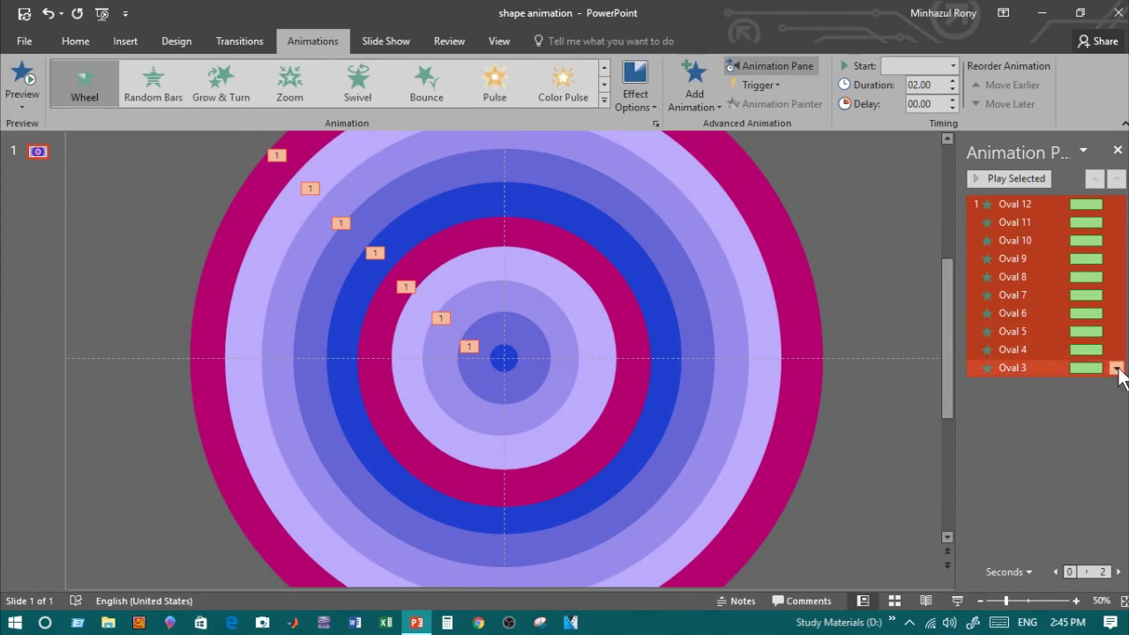
{"action": "left_click", "coordinate": [1114, 222]}
{"action": "left_click", "coordinate": [1115, 204]}
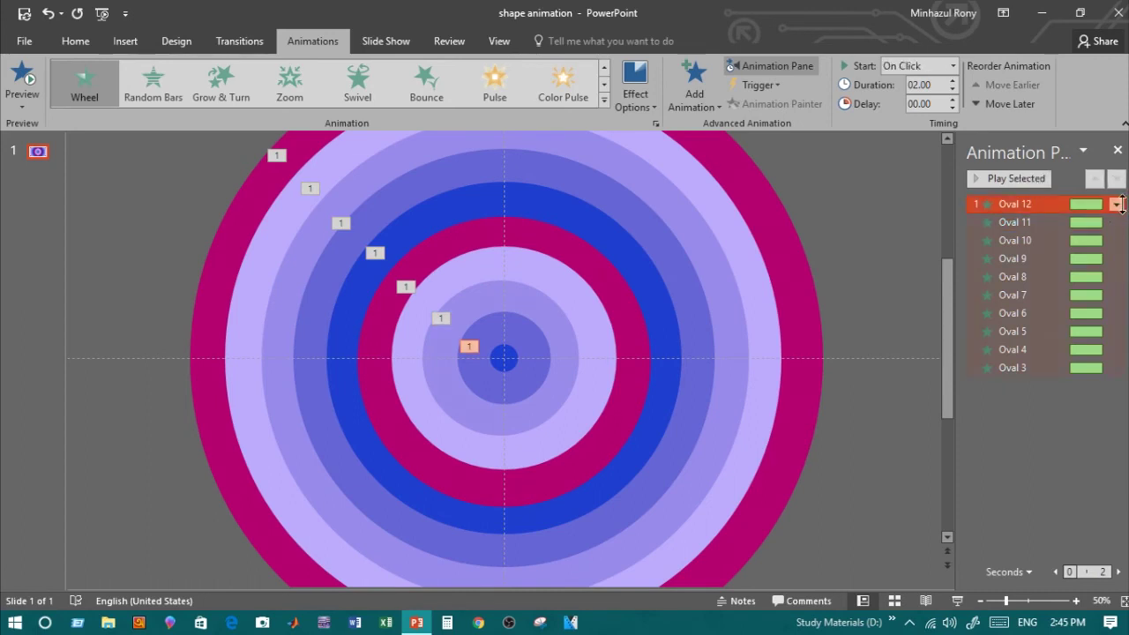
{"action": "left_click", "coordinate": [1116, 369], "text": "shift"}
{"action": "left_click", "coordinate": [1116, 368]}
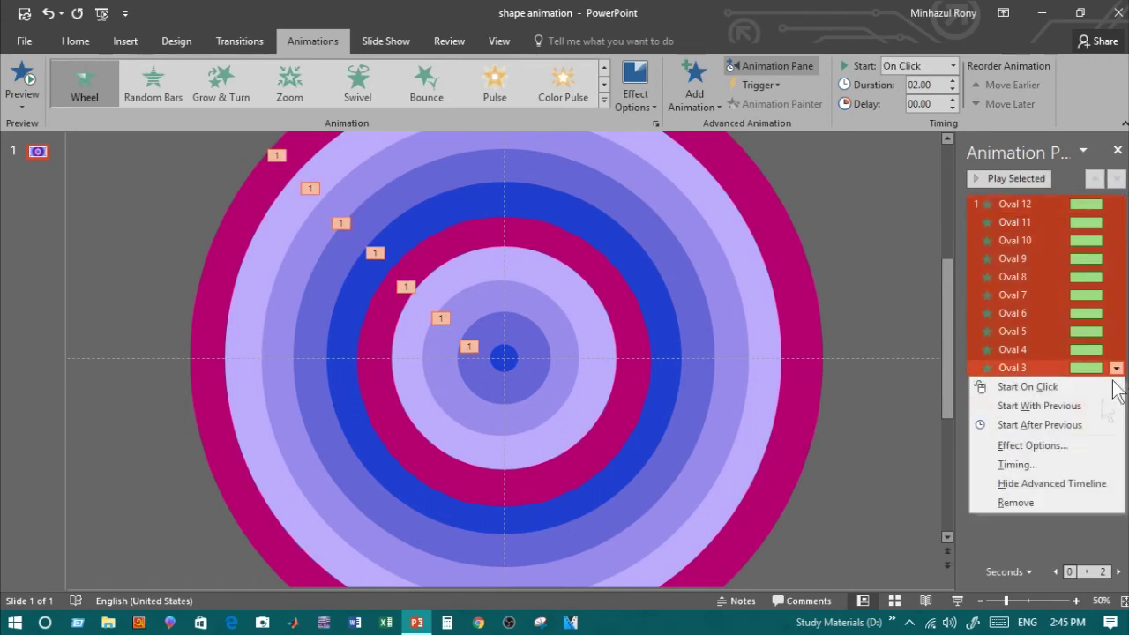
{"action": "left_click", "coordinate": [1059, 424]}
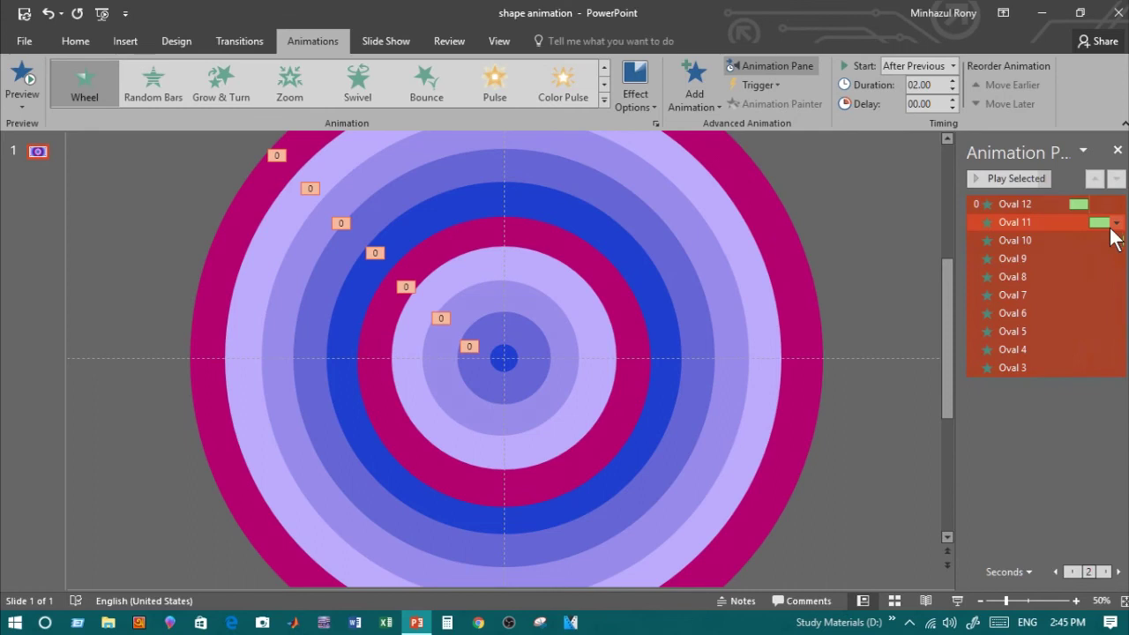
{"action": "left_click", "coordinate": [1111, 224]}
{"action": "left_click", "coordinate": [1113, 206]}
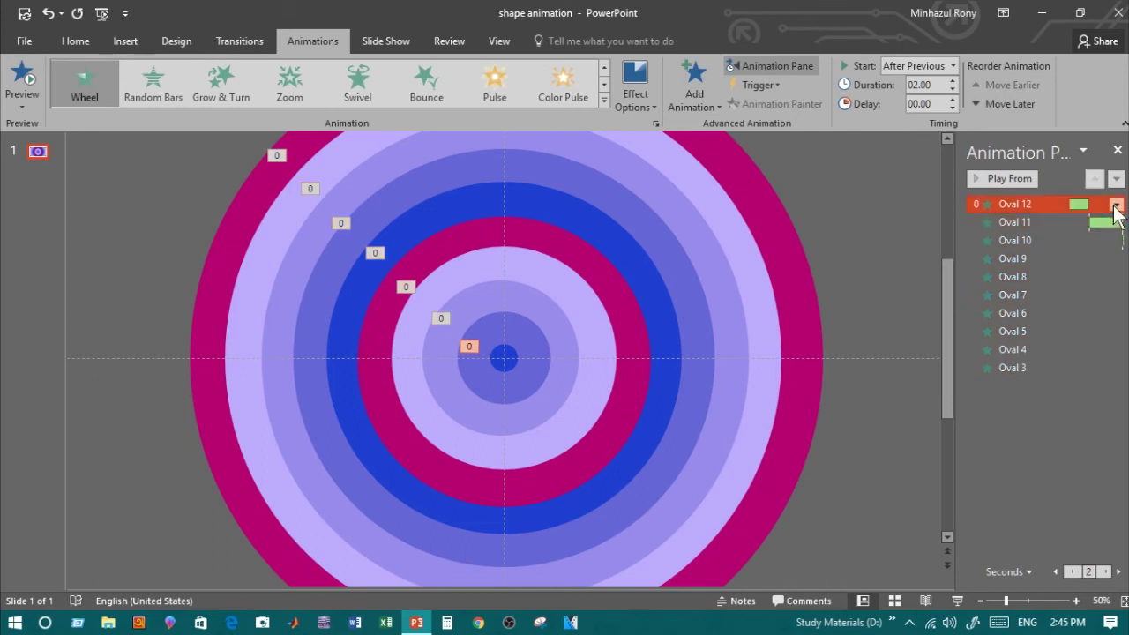
{"action": "left_click", "coordinate": [1040, 368], "text": "shift"}
{"action": "left_click", "coordinate": [1116, 369]}
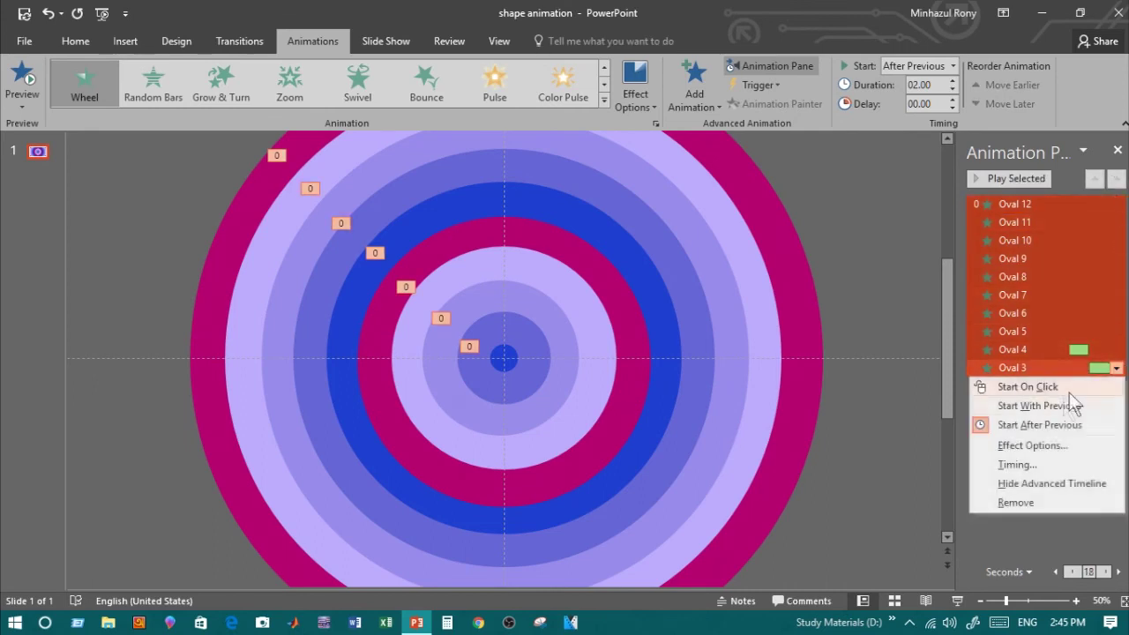
{"action": "left_click", "coordinate": [1060, 406]}
Give Oval 11, Oval 10 and Oval 9 delays of 0.2, 0.4 and 0.6 seconds.
{"action": "left_click", "coordinate": [1113, 204]}
{"action": "left_click", "coordinate": [1114, 222]}
{"action": "type", "text": "00.2"}
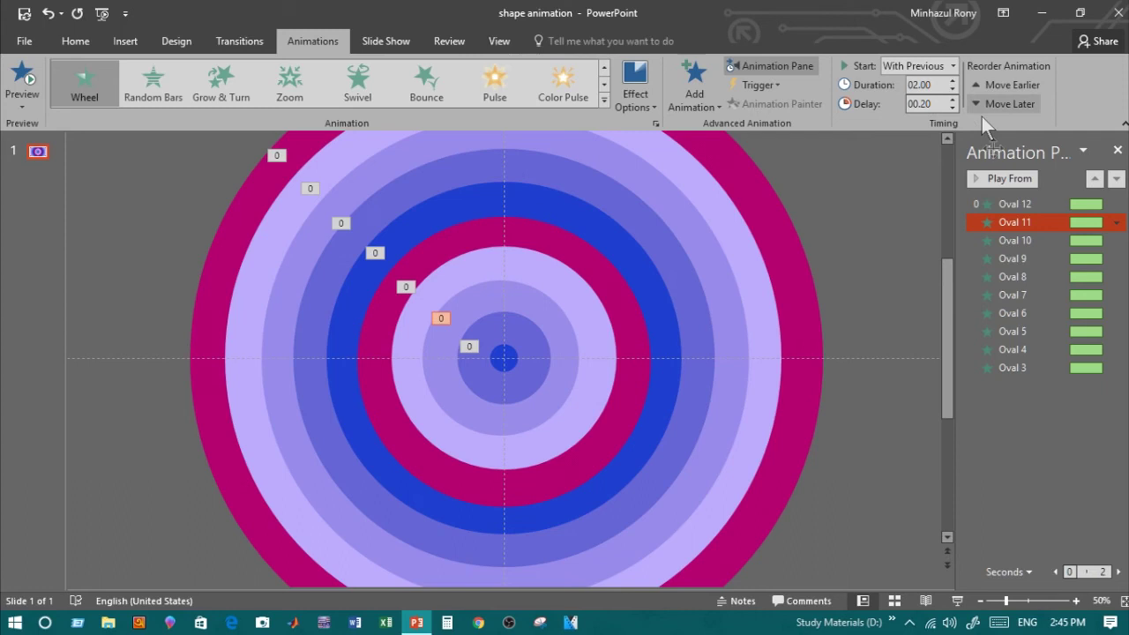
{"action": "left_click", "coordinate": [1065, 241]}
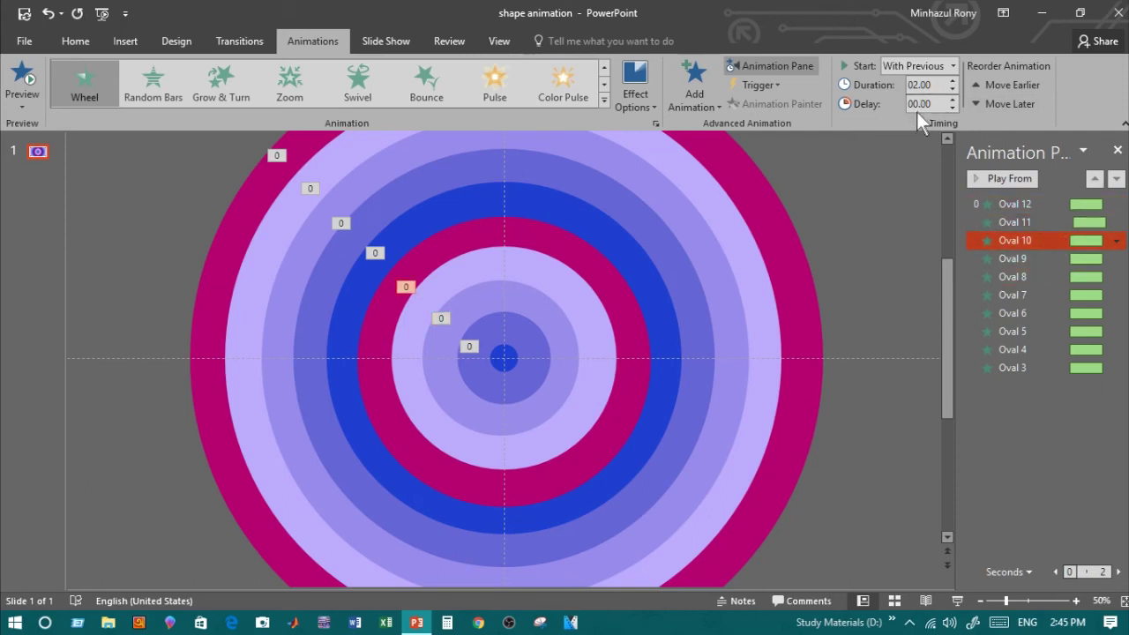
{"action": "type", "text": "00.0"}
{"action": "type", "text": "4"}
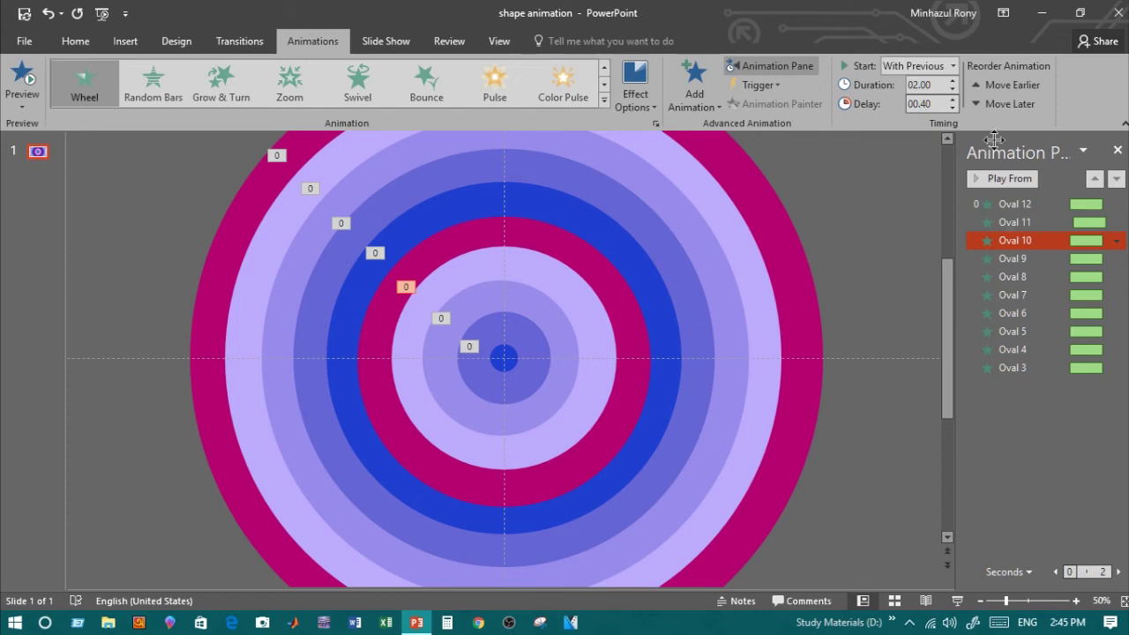
{"action": "left_click", "coordinate": [1044, 258]}
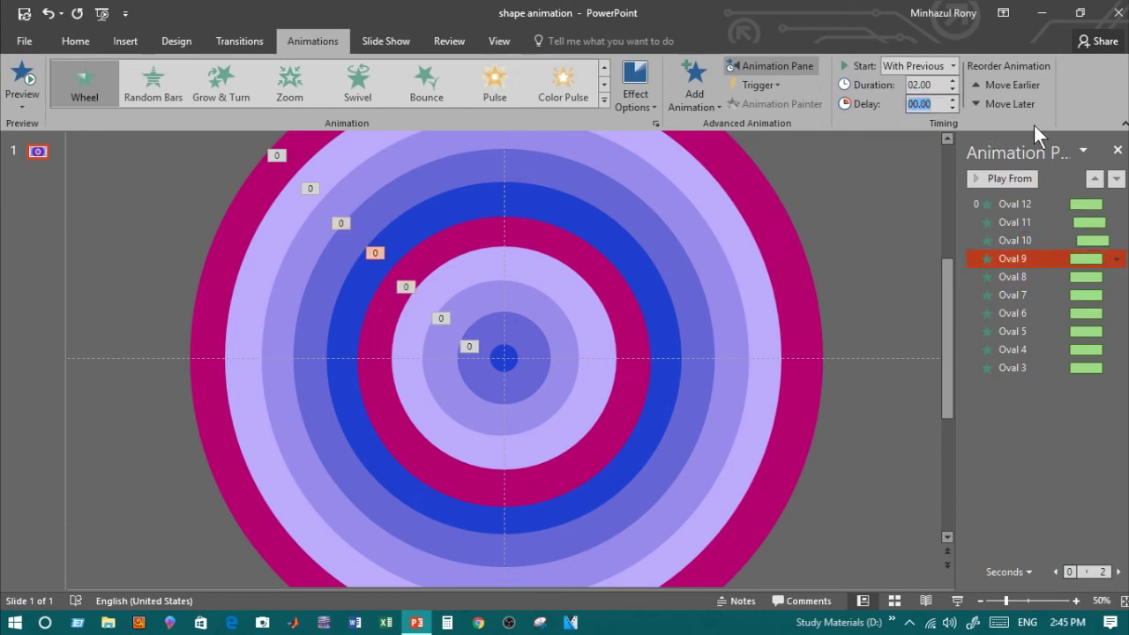
{"action": "left_click", "coordinate": [922, 104]}
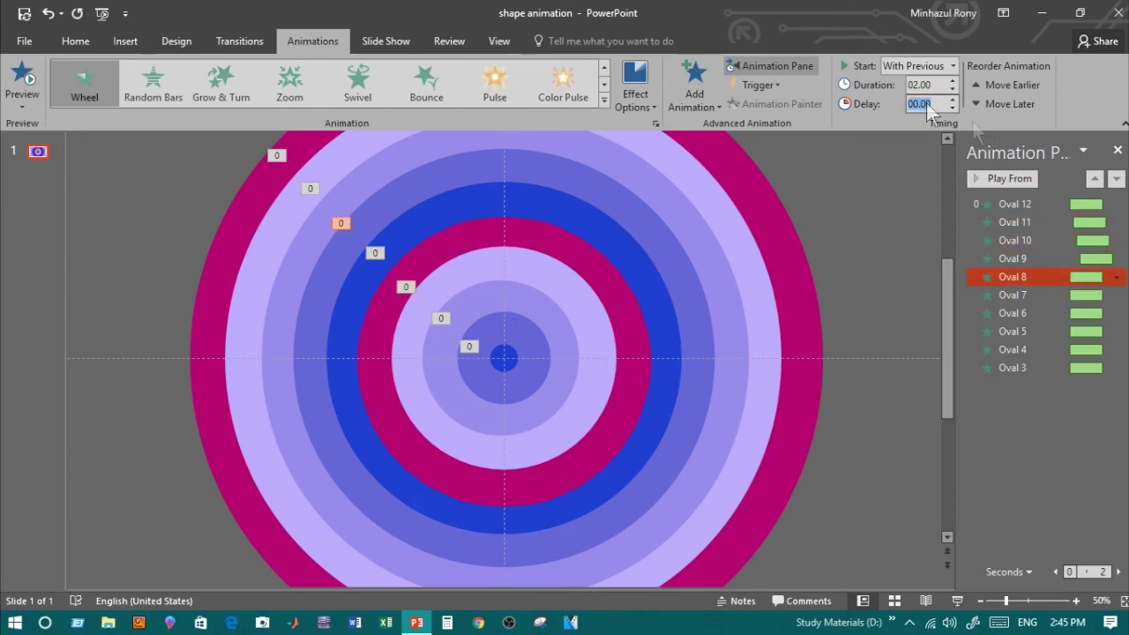
{"action": "type", "text": "00.8"}
Set rising delays from 0.8 s on Oval 8 to 1.8 s on Oval 3.
{"action": "left_click", "coordinate": [1014, 294]}
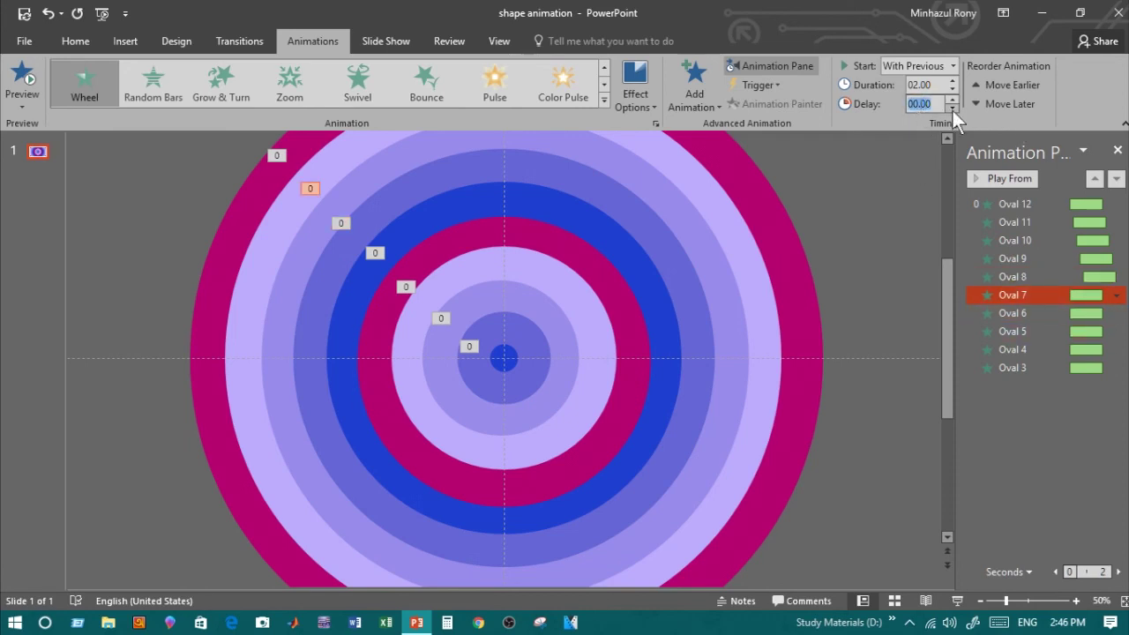
{"action": "left_click", "coordinate": [999, 313]}
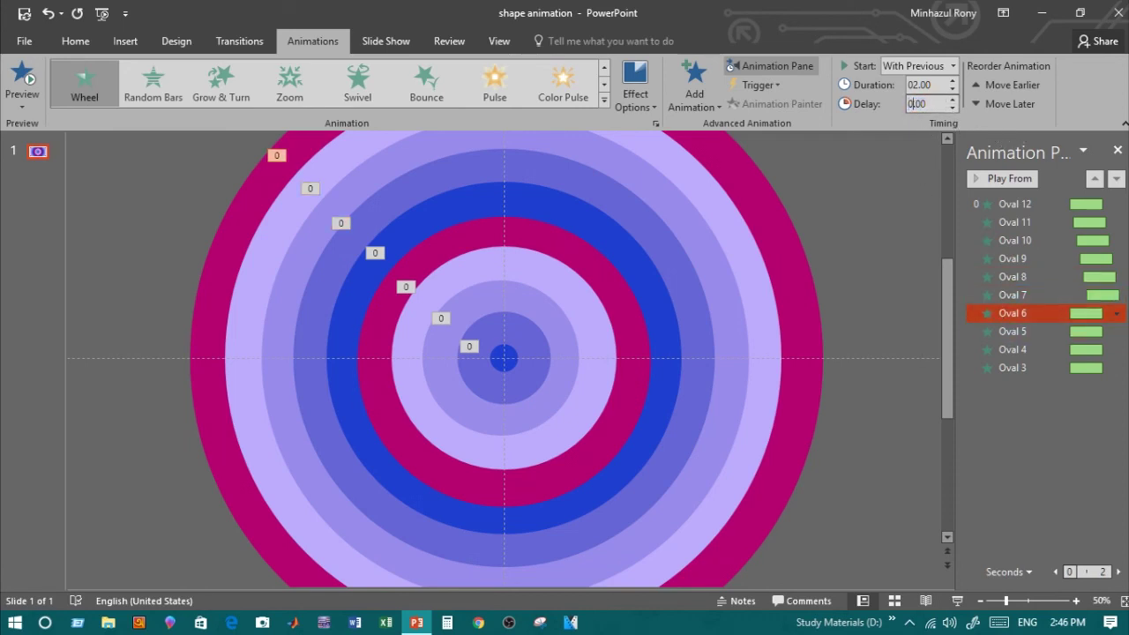
{"action": "type", "text": "01"}
{"action": "left_click", "coordinate": [1102, 334]}
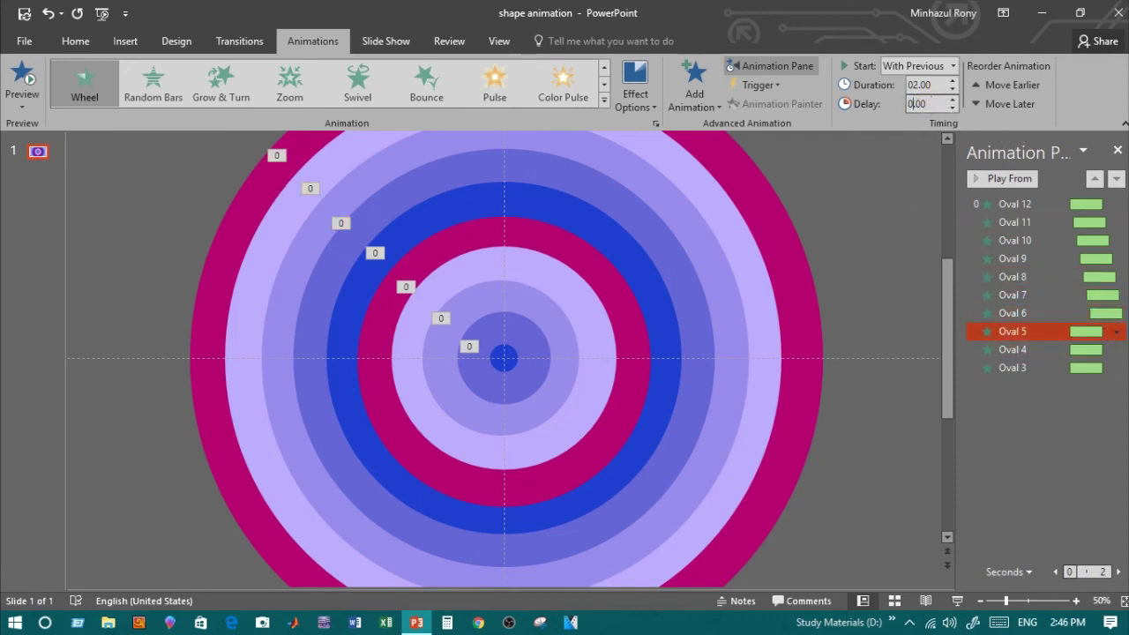
{"action": "left_click", "coordinate": [1076, 349]}
{"action": "type", "text": "01."}
{"action": "left_click", "coordinate": [1014, 368]}
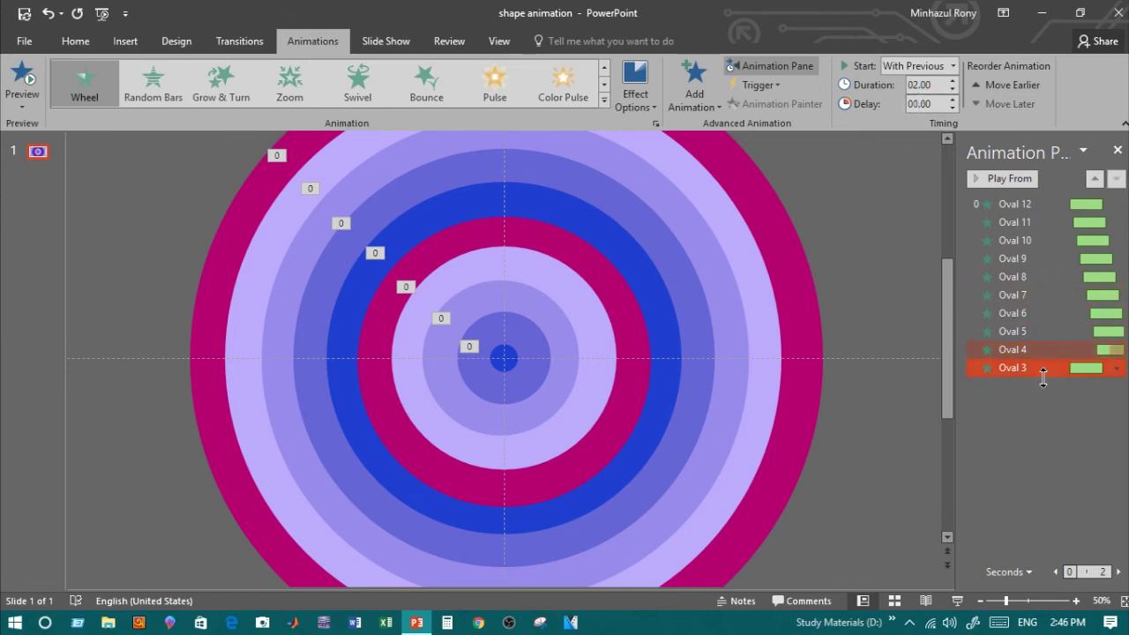
{"action": "left_click", "coordinate": [1101, 432]}
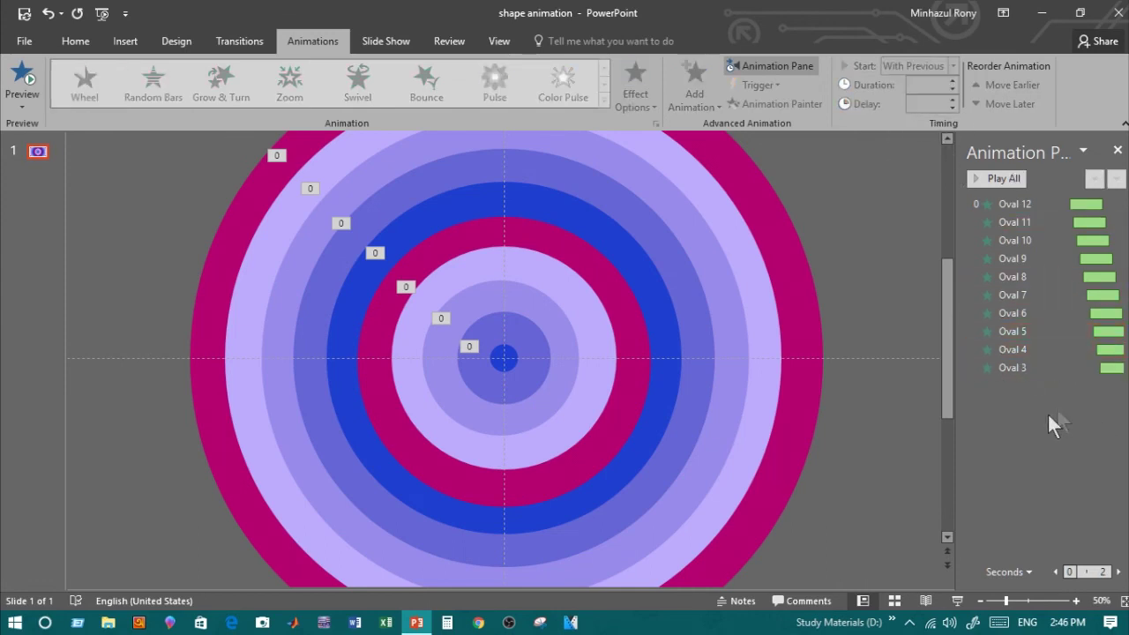
Change all ten Wheel animations to a 0.5-second (Very Fast) duration and play the slide show.
{"action": "left_click", "coordinate": [957, 601]}
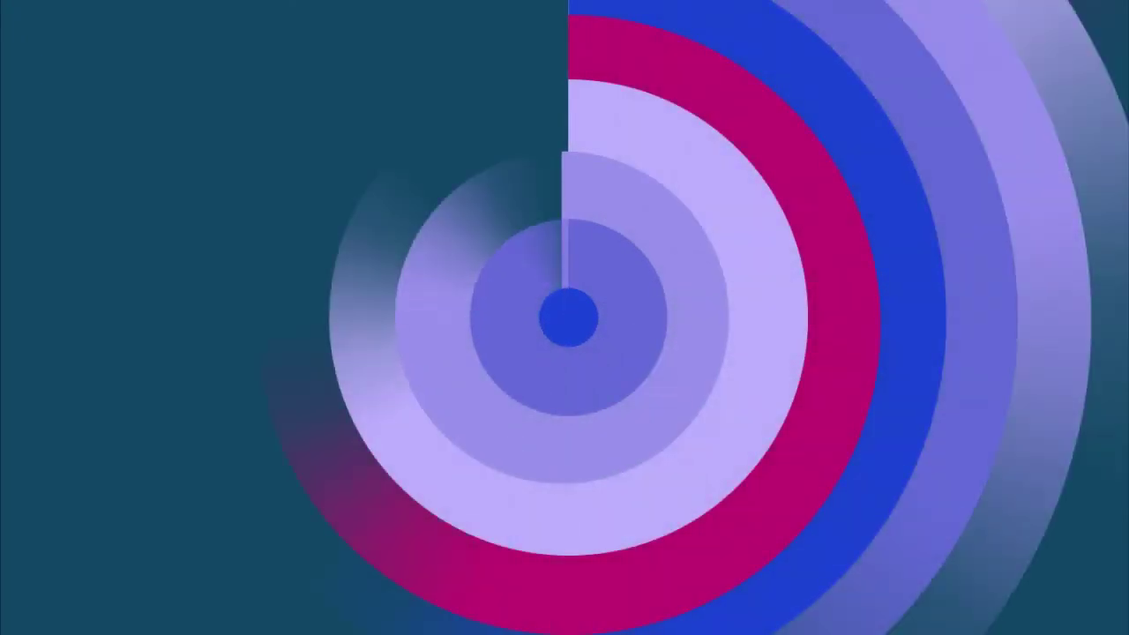
{"action": "key", "text": "Escape"}
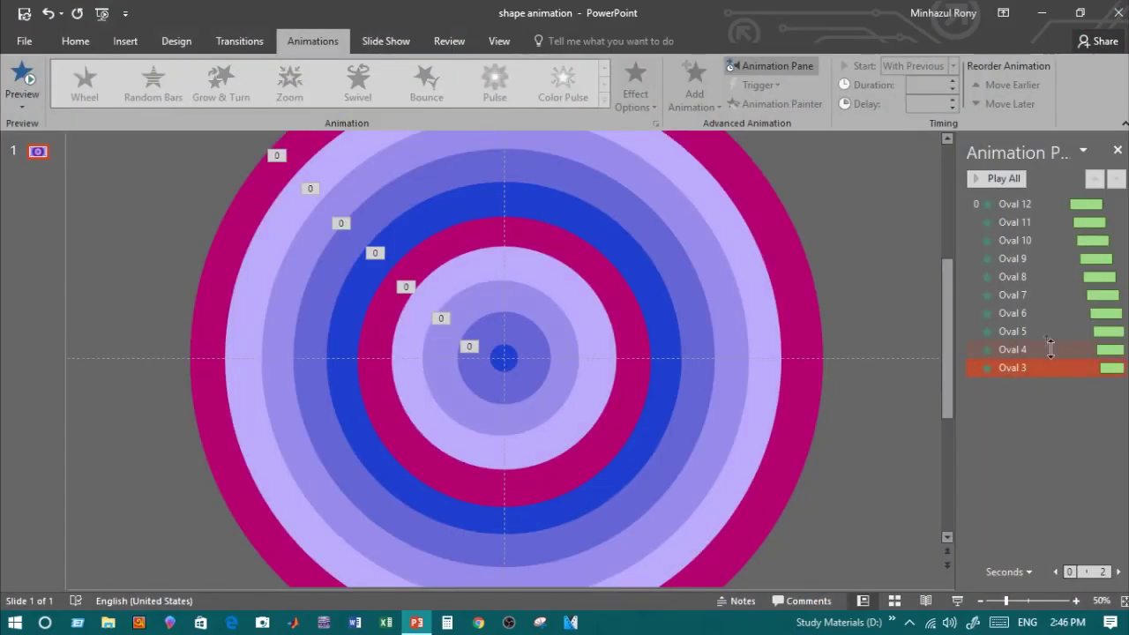
{"action": "key", "text": "ctrl+a"}
{"action": "left_click", "coordinate": [1115, 204]}
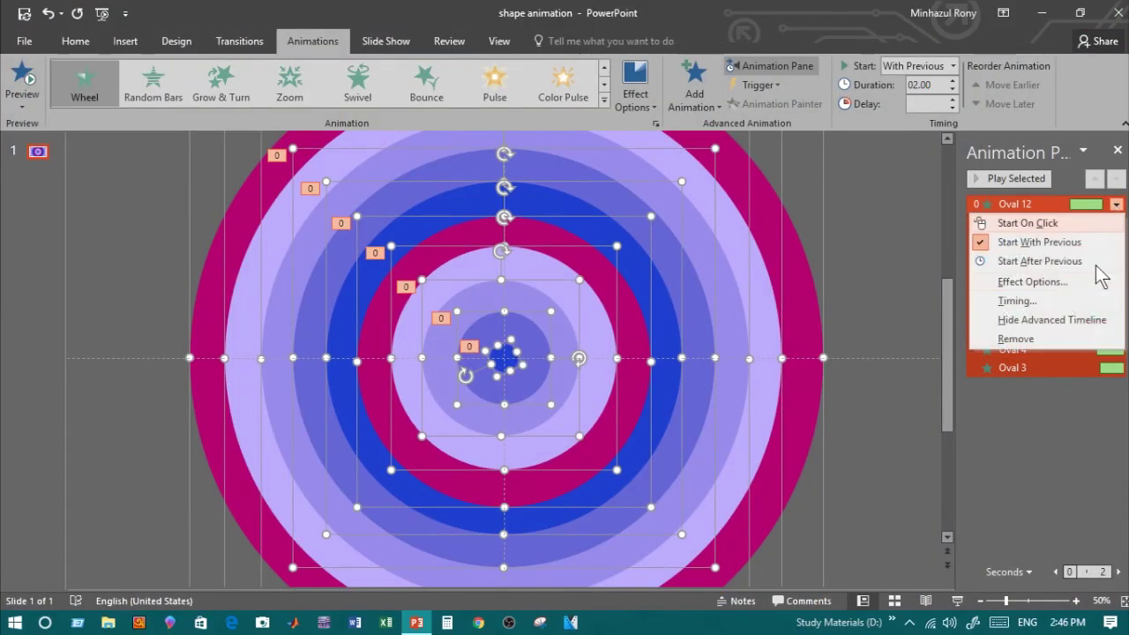
{"action": "left_click", "coordinate": [1037, 304]}
{"action": "left_click", "coordinate": [590, 293]}
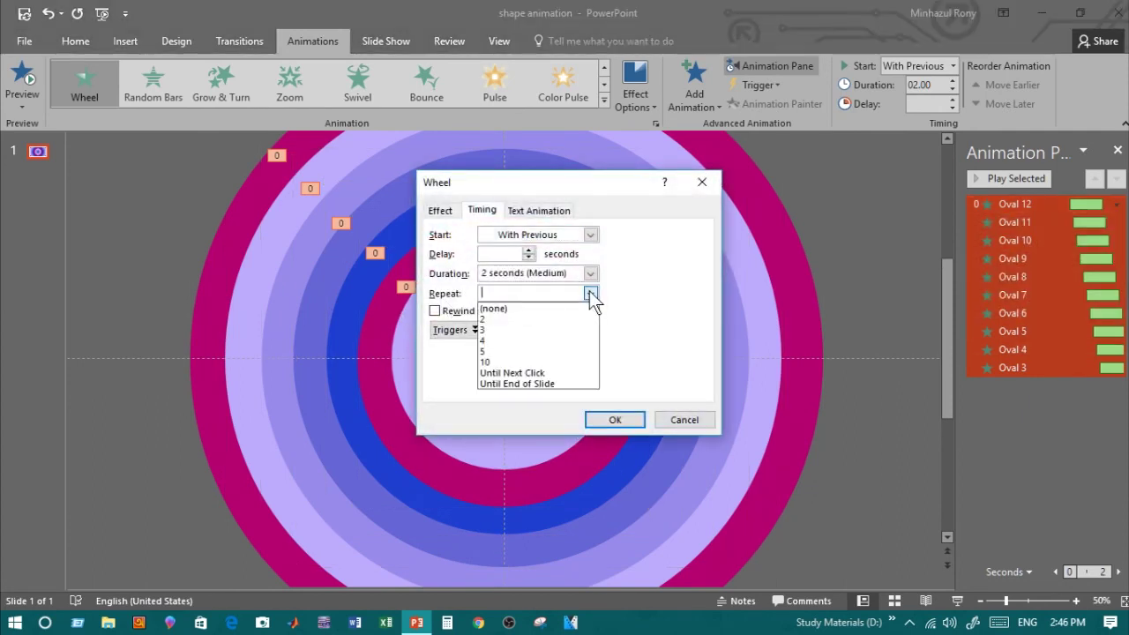
{"action": "left_click", "coordinate": [588, 275]}
{"action": "left_click", "coordinate": [589, 274]}
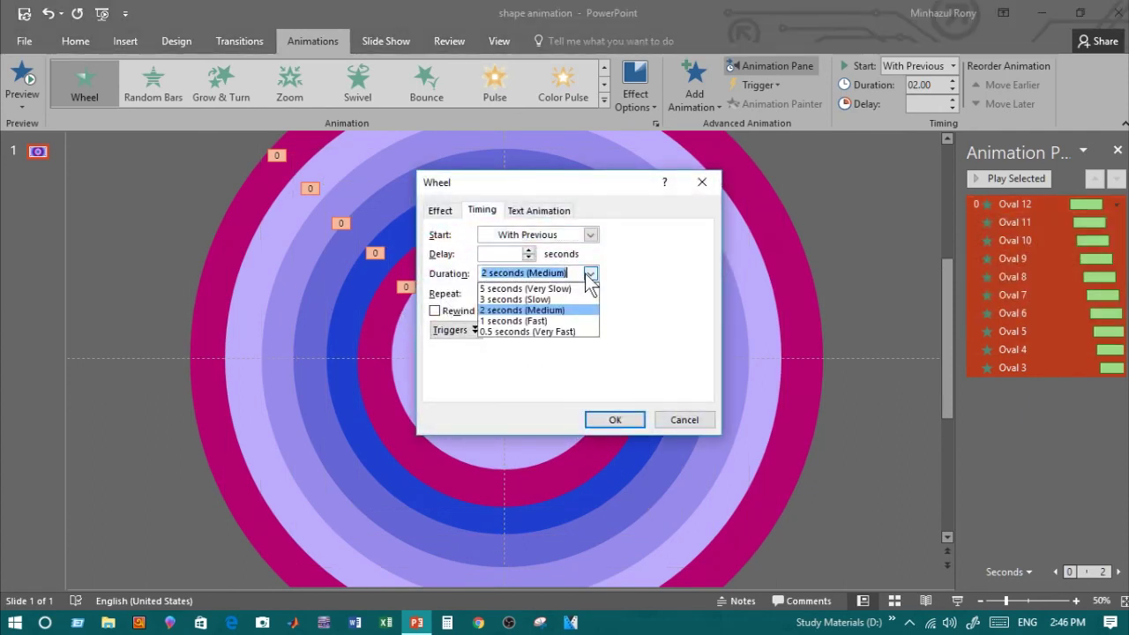
{"action": "left_click", "coordinate": [537, 332]}
{"action": "left_click", "coordinate": [628, 420]}
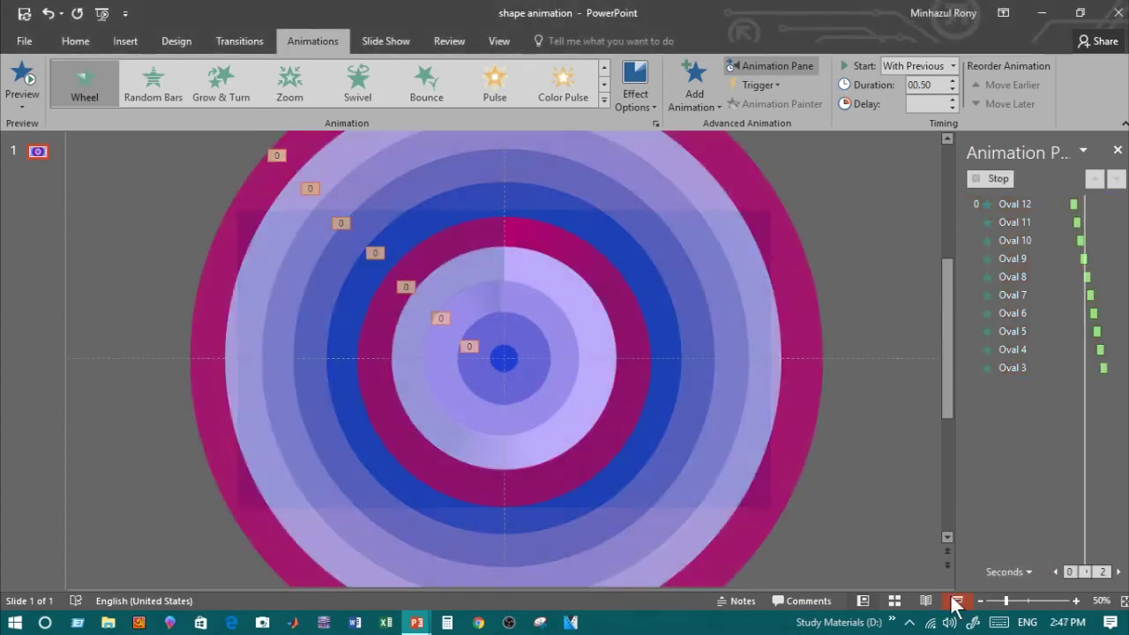
{"action": "left_click", "coordinate": [958, 600]}
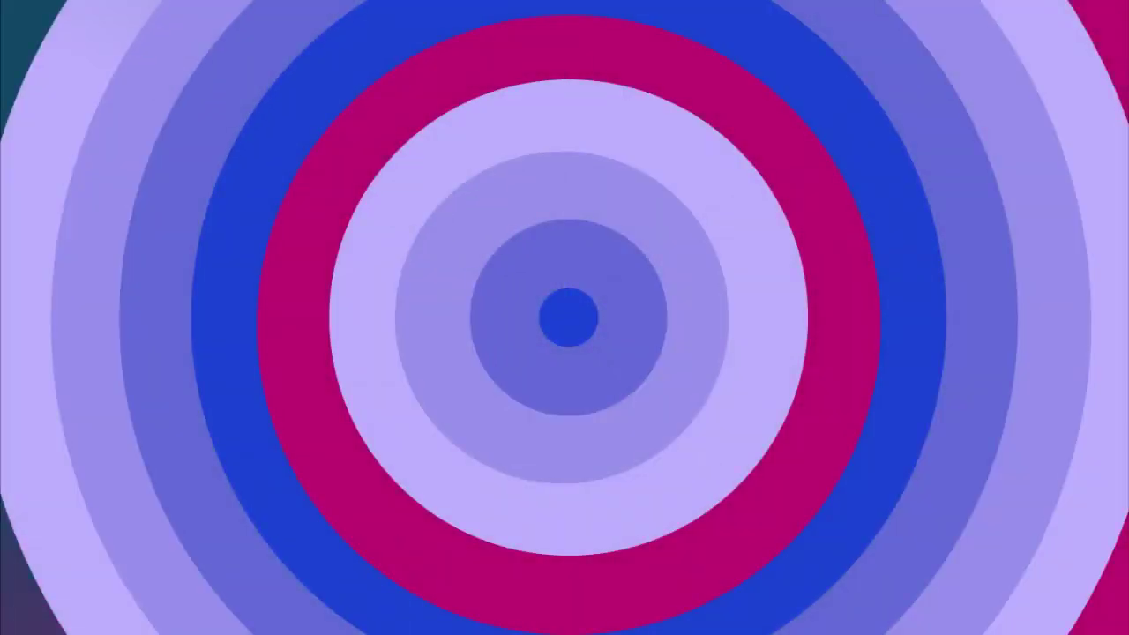